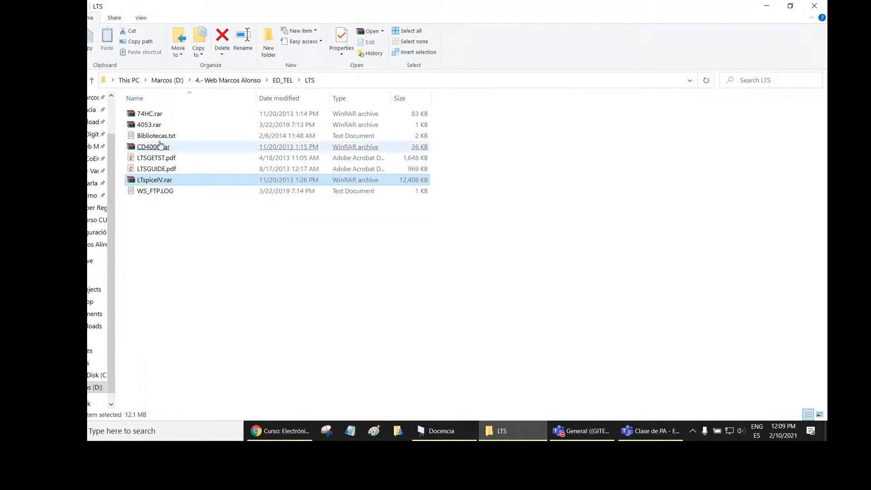
- Open the 74HC.rar archive in WinRAR and enter its 74HC folder, dismissing the licence reminder
click(166, 117)
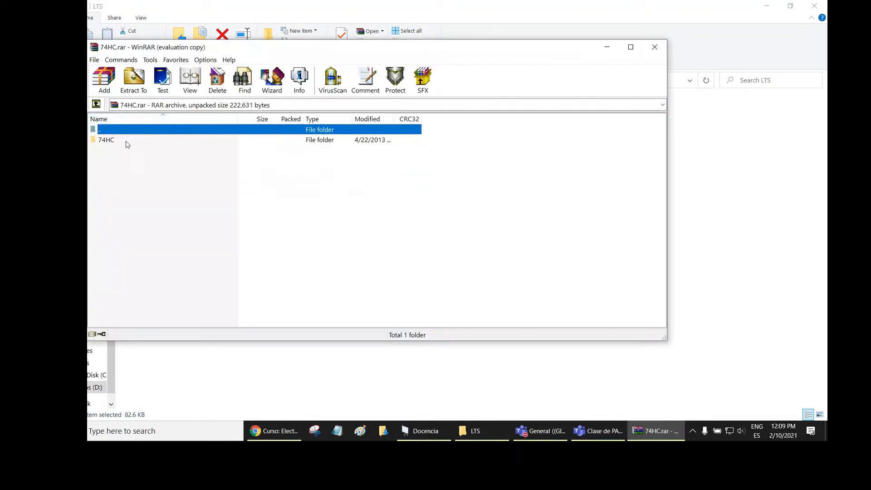
double_click(111, 141)
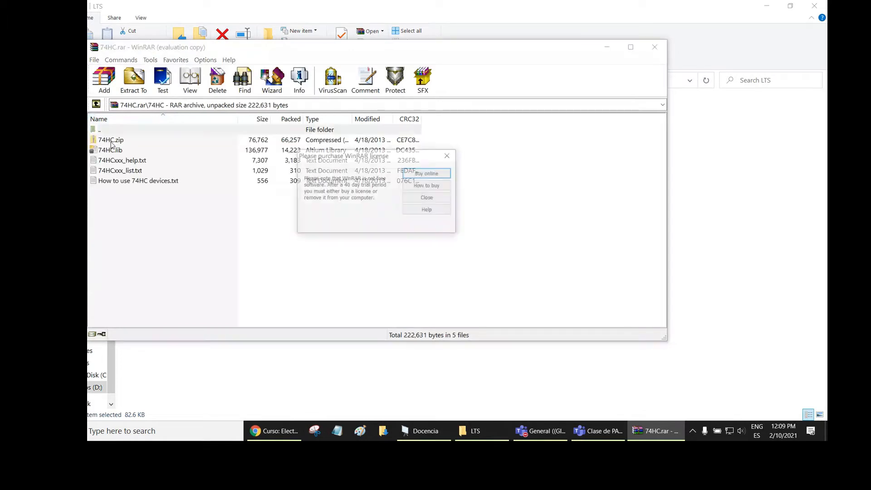
click(427, 198)
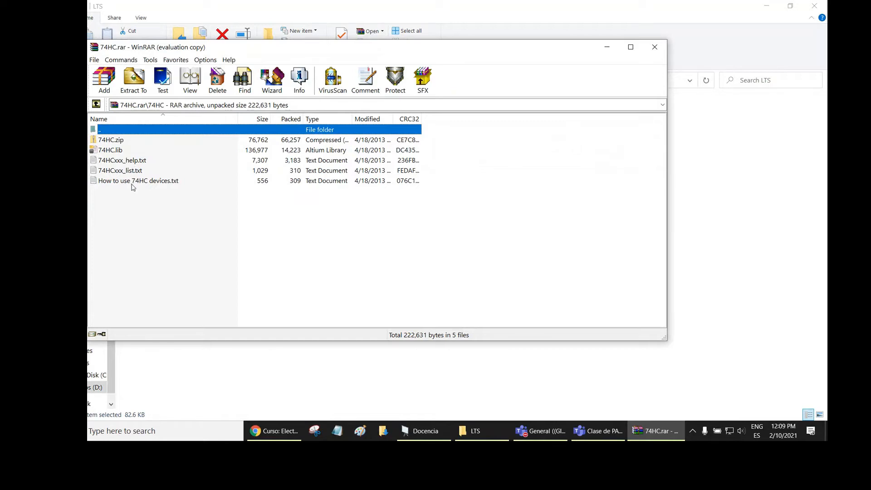
- Open the nested 74HC.zip archive and look through its list of .asy symbol files
click(118, 142)
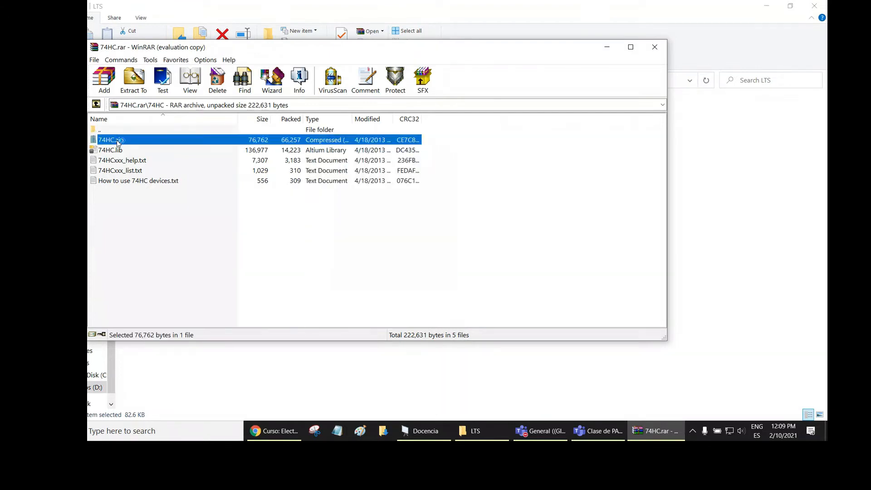
double_click(117, 141)
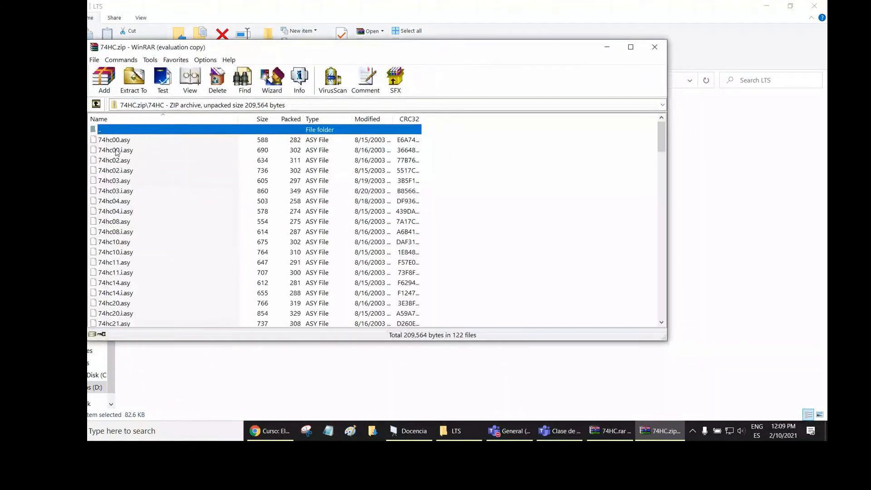
click(418, 199)
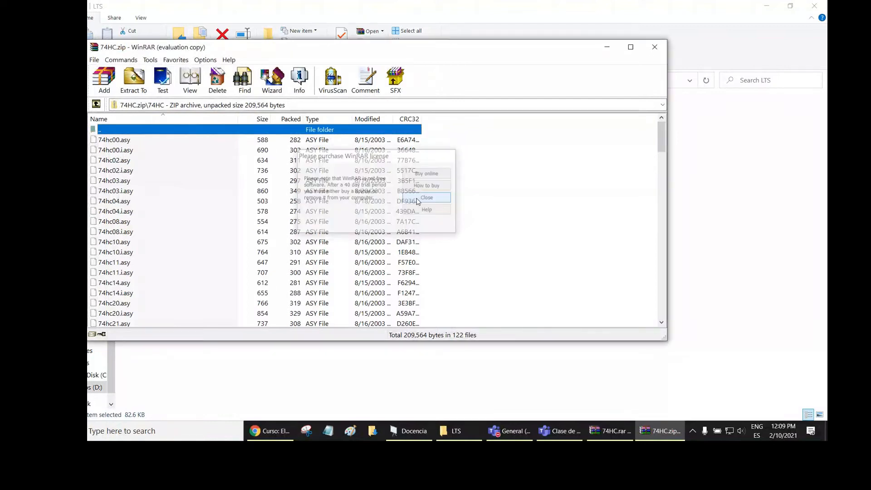
scroll(121, 187, down, 20)
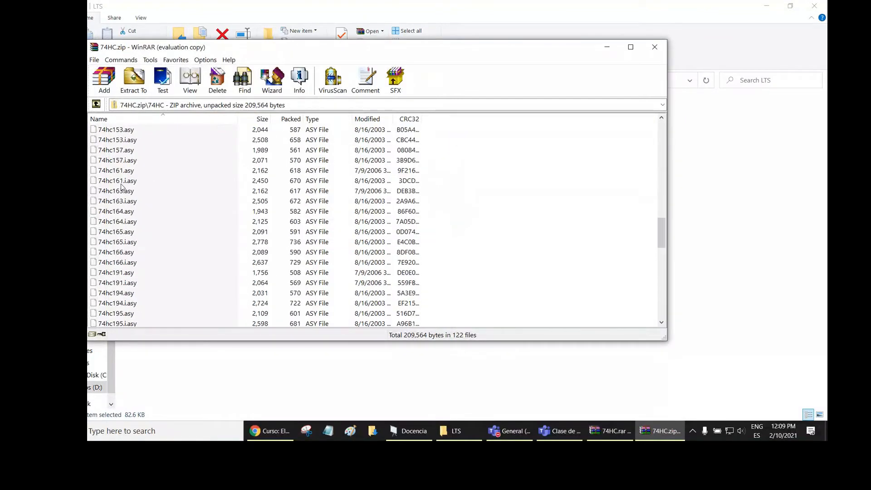
scroll(121, 189, down, 5)
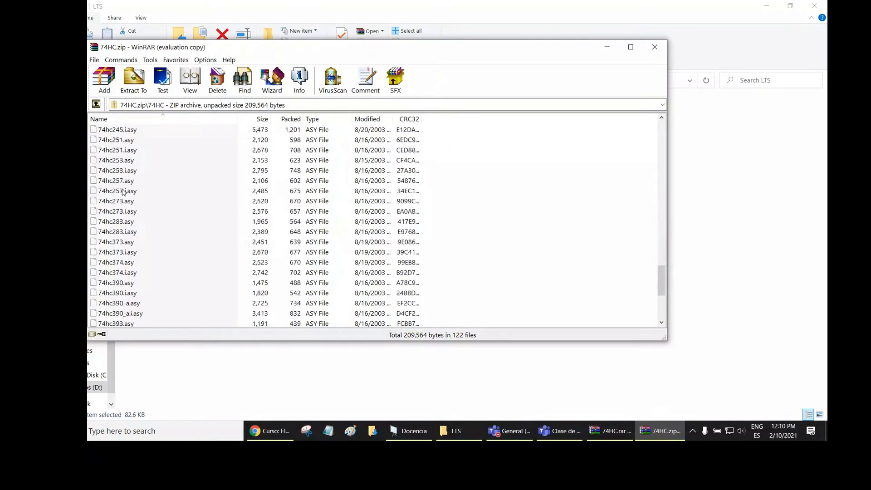
scroll(124, 207, up, 5)
scroll(123, 207, up, 20)
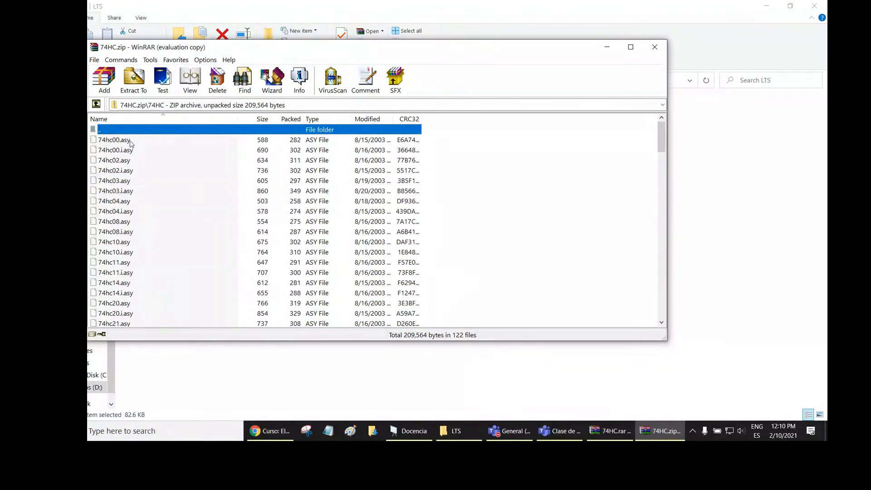
- Place the 74HC.zip window beside the 74HC.rar window to compare 74hc00.asy with 74HC.lib, and close the zip archive
drag(195, 49, 311, 50)
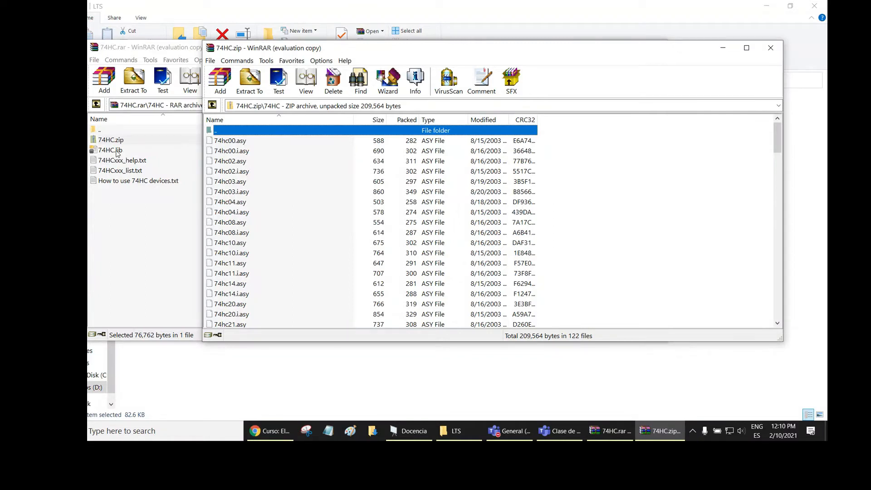
click(232, 143)
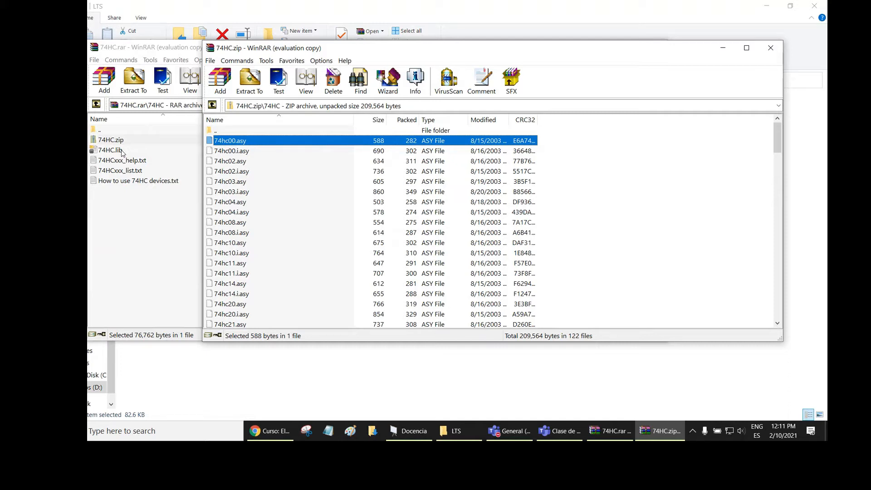
click(770, 51)
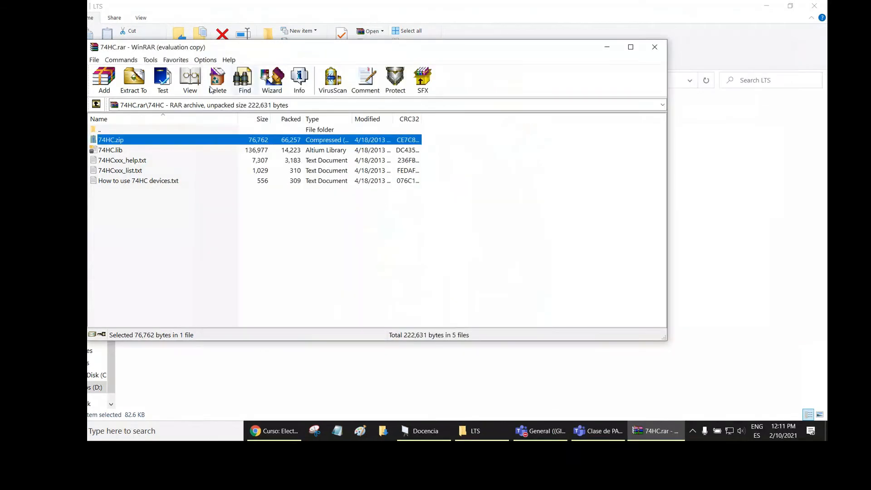
- Leave the 74HC.rar archive for its parent LTS folder and return to the File Explorer window
click(96, 104)
click(95, 105)
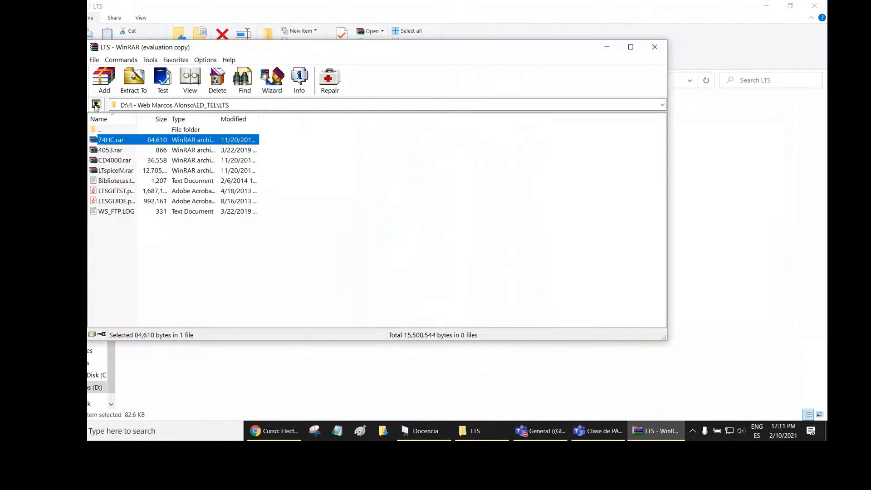
click(435, 10)
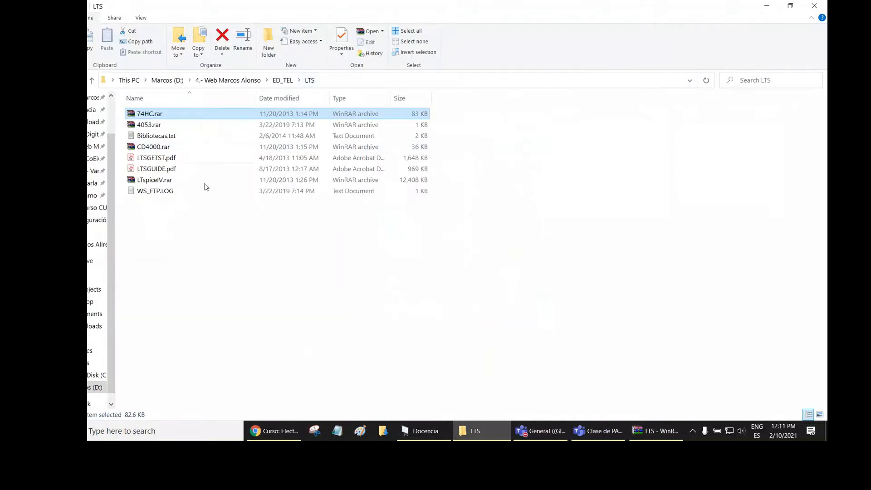
- Switch to Chrome, open "Cómo añadir bibliotecas en LTspice" and highlight the lines on where *.lib and *.asy files are copied
click(270, 434)
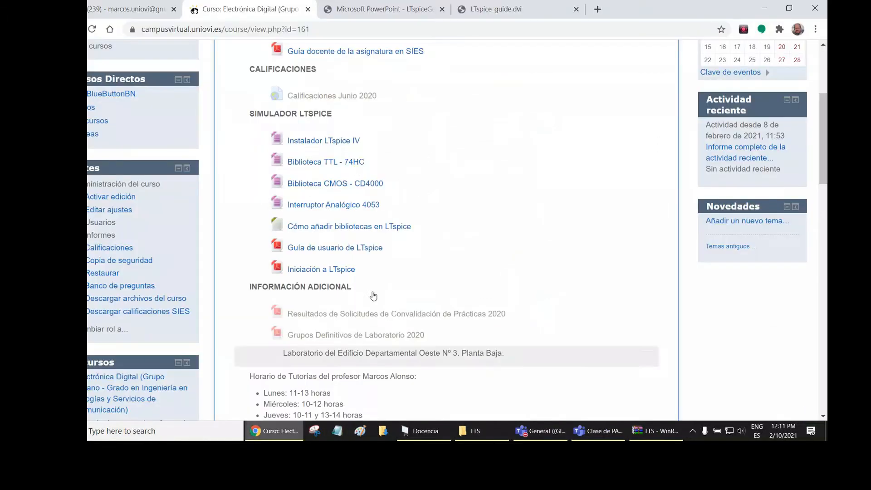
click(332, 229)
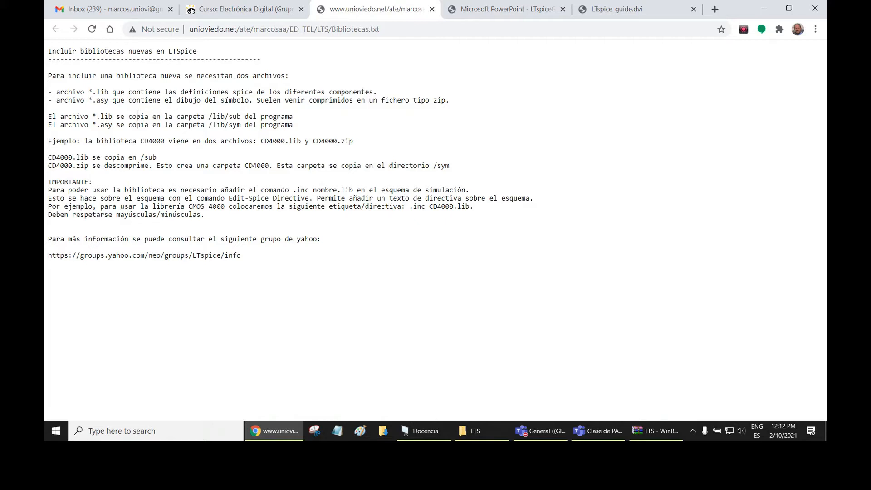
drag(92, 115, 296, 116)
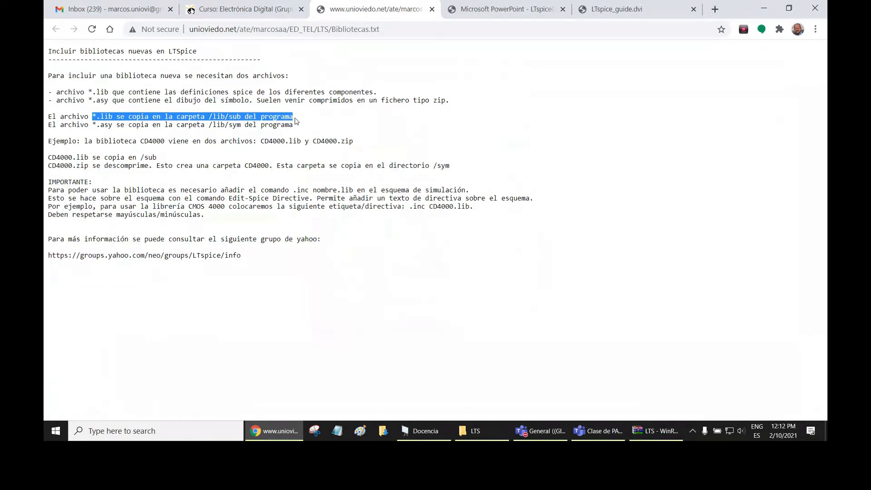
drag(94, 123, 294, 125)
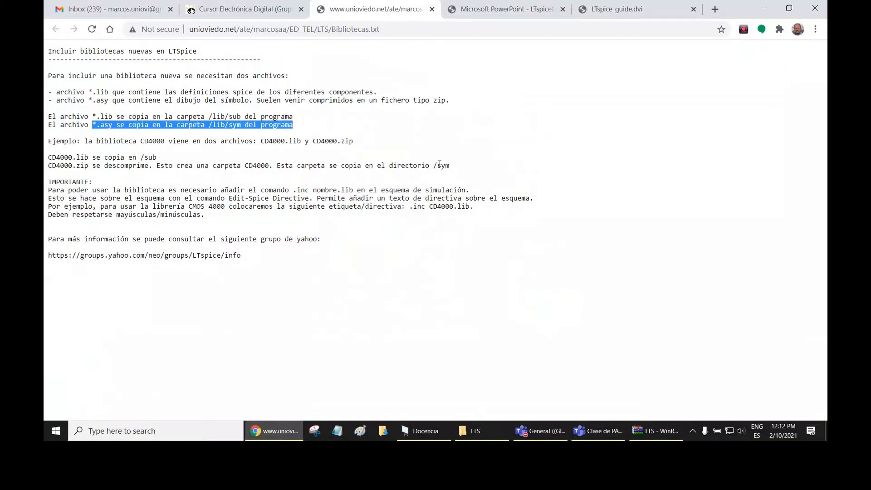
- Switch to File Explorer and open the Program Files (x86) folder on Local Disk (C:)
click(487, 433)
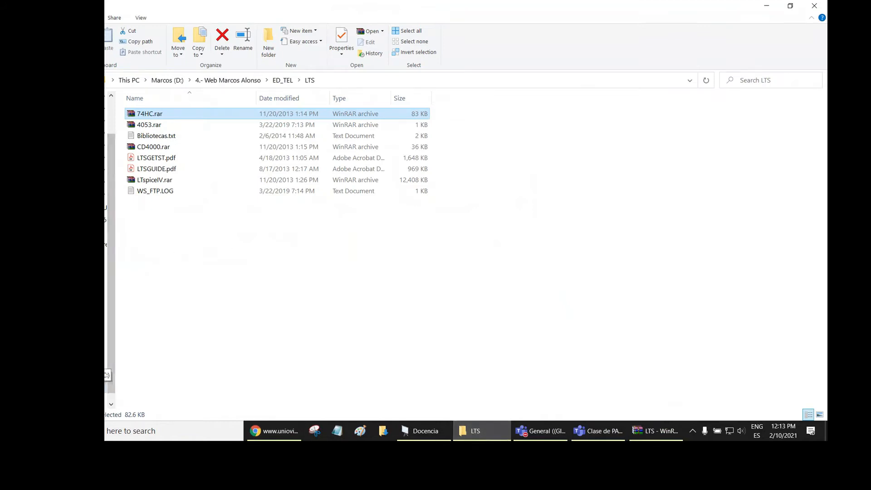
click(93, 375)
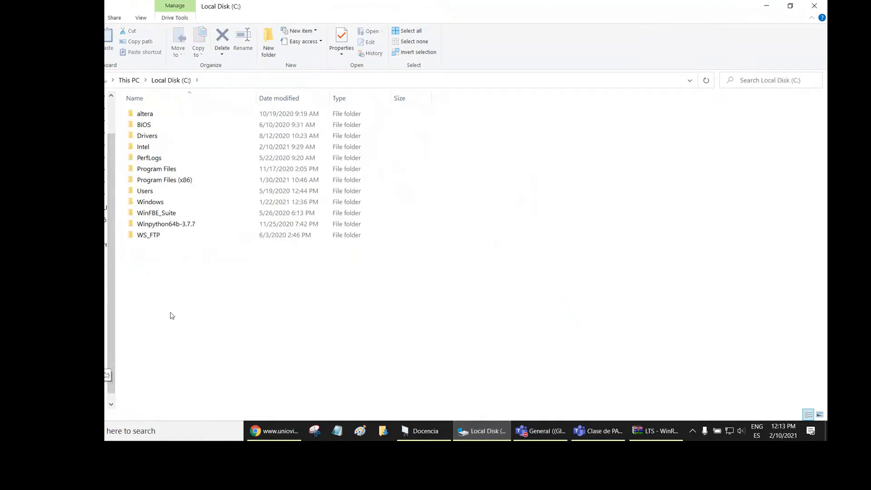
click(247, 205)
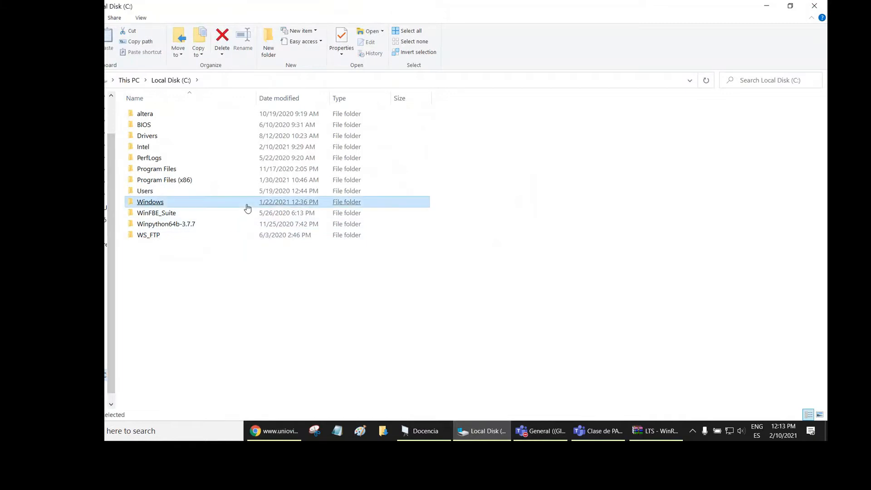
click(174, 184)
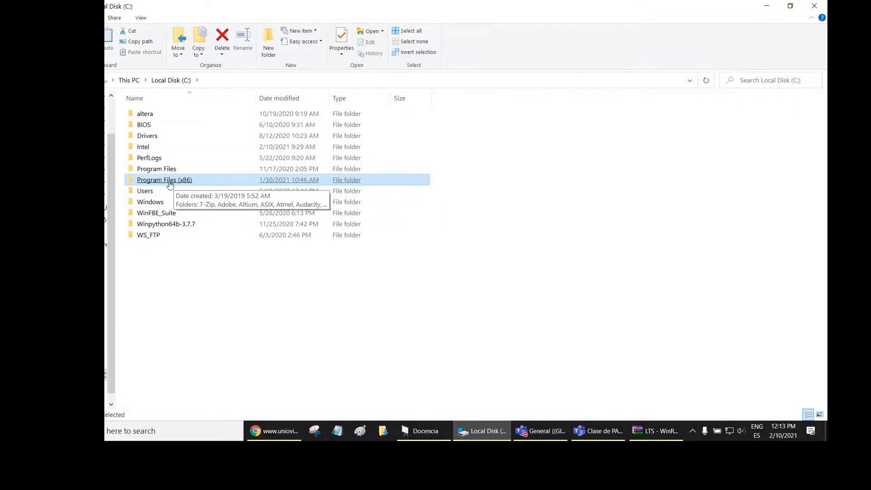
double_click(173, 181)
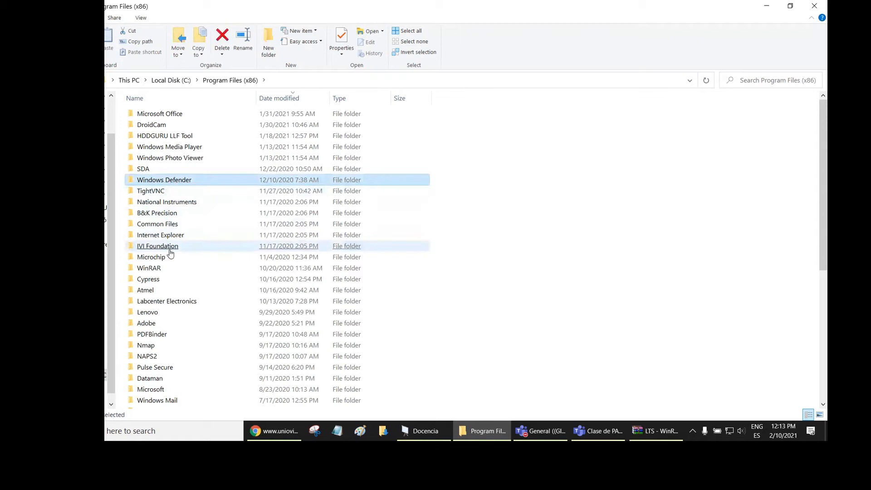
- Look over the program folders in Program Files (x86) and sort them by name
scroll(170, 249, down, 2)
click(170, 249)
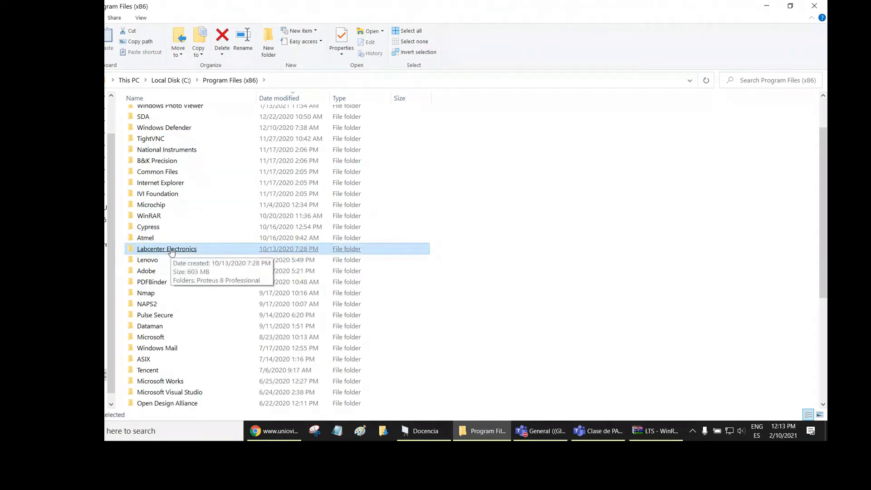
scroll(171, 253, up, 2)
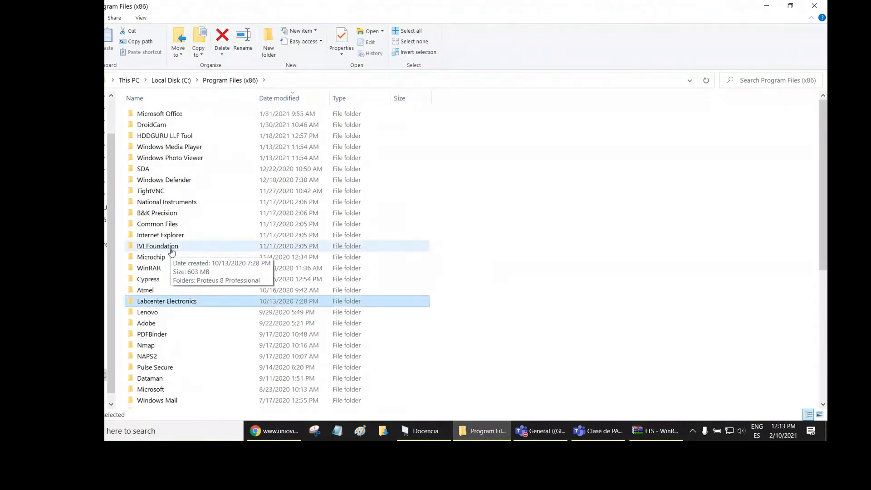
click(164, 98)
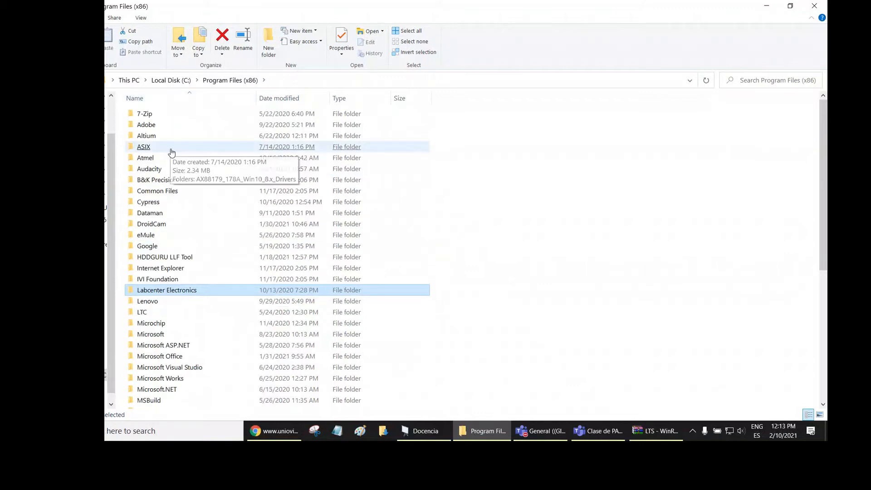
- Open the LTspice library folder LTC\LTspiceIV\lib\sub within Program Files (x86)
scroll(171, 152, down, 1)
double_click(142, 268)
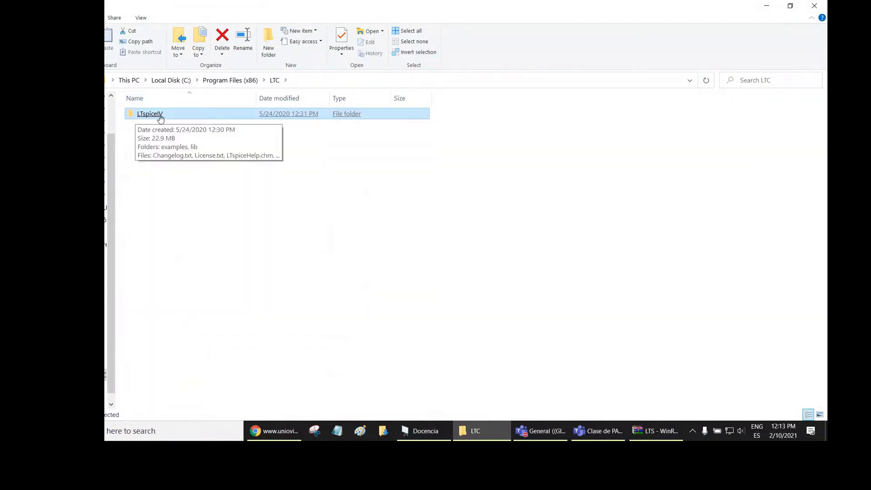
double_click(160, 117)
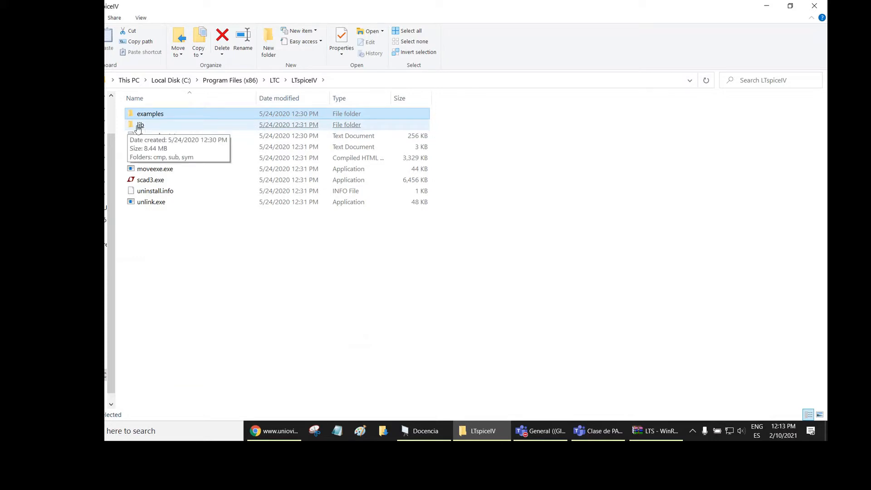
double_click(138, 126)
click(140, 125)
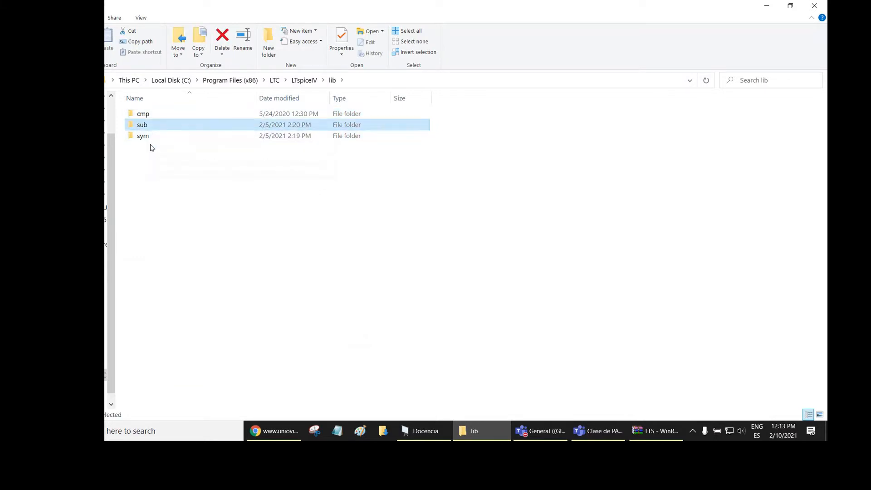
double_click(141, 126)
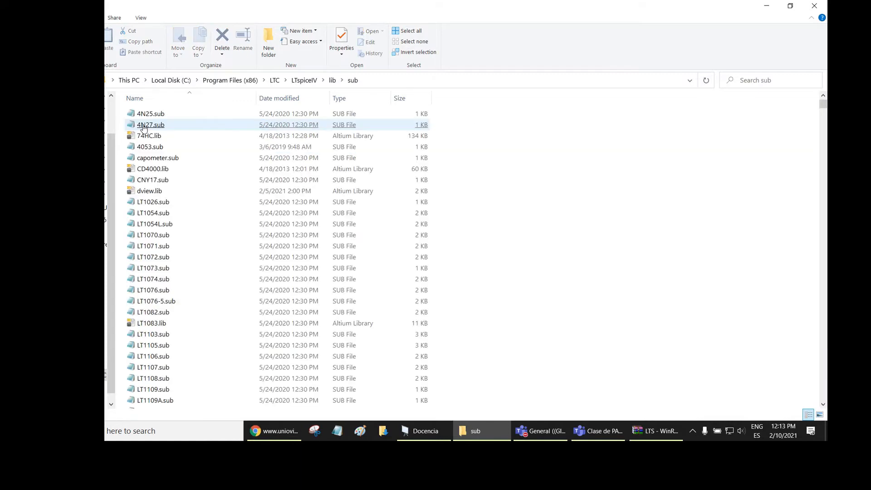
- Examine the library files in the sub folder and open 4053.sub in Notepad to read its subcircuit definition
click(150, 126)
click(223, 116)
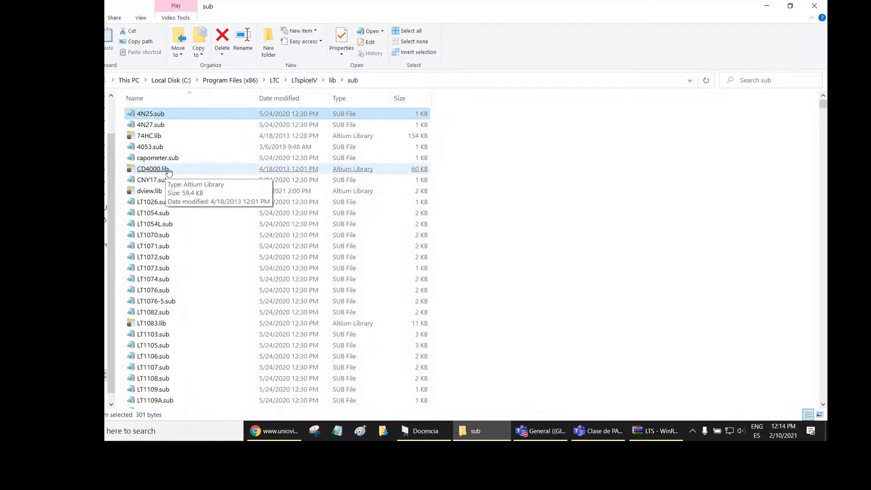
click(159, 158)
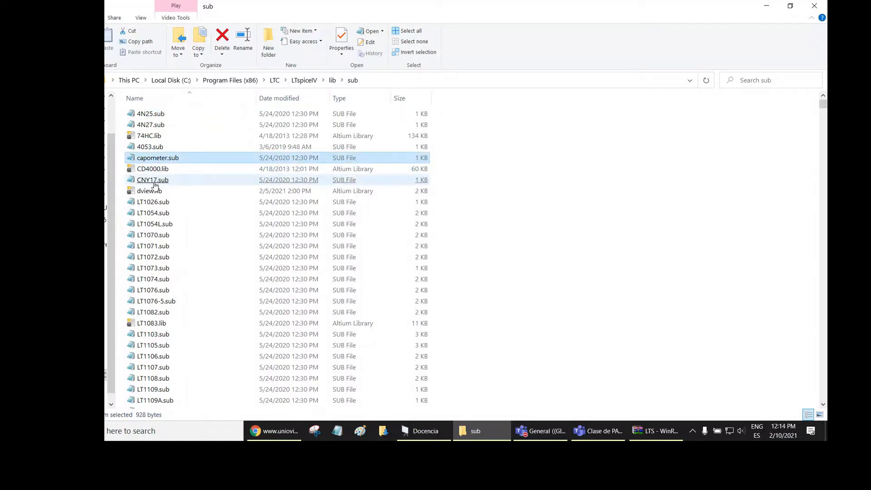
click(155, 125)
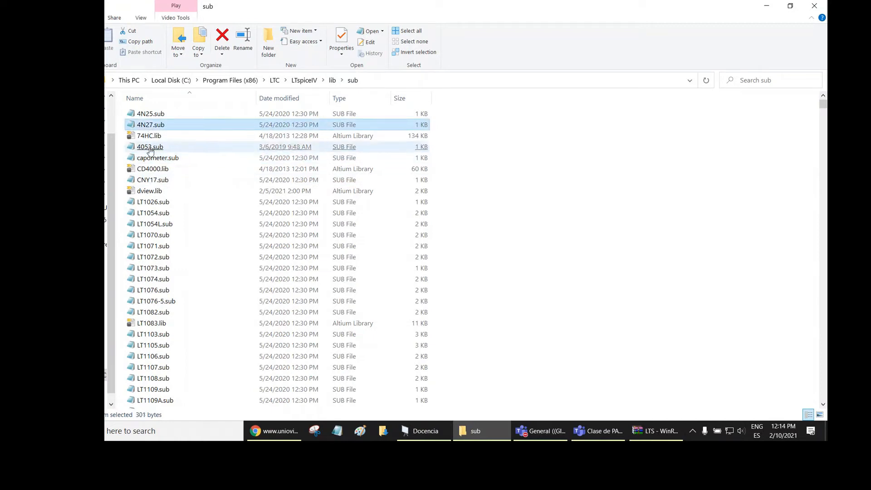
click(151, 150)
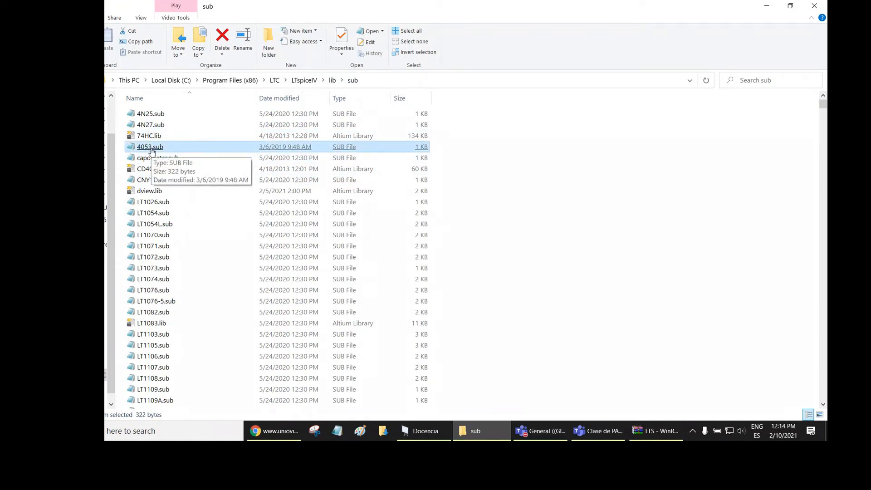
double_click(158, 150)
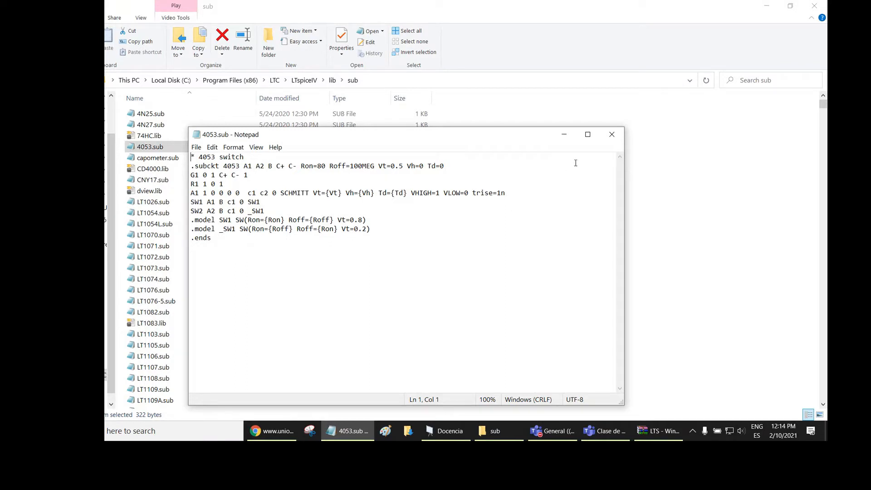
- Close the 4053.sub file and locate CD4000.lib and 74HC.lib in the sub folder
click(616, 137)
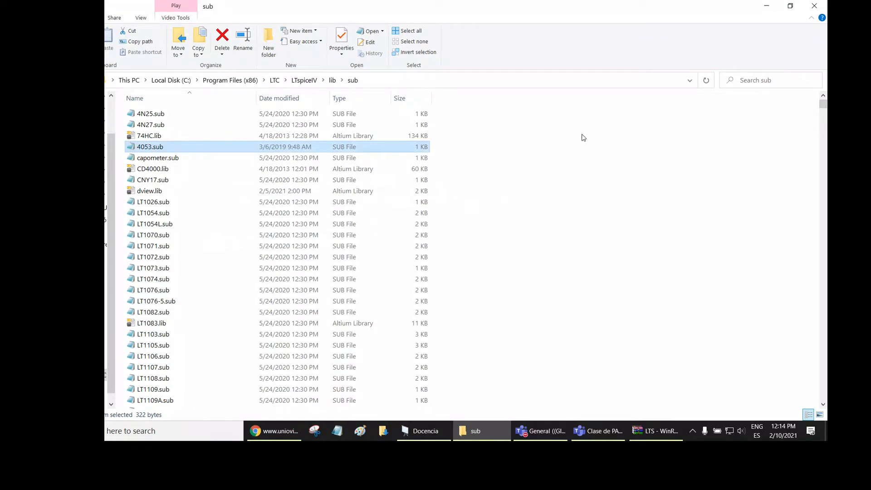
click(140, 171)
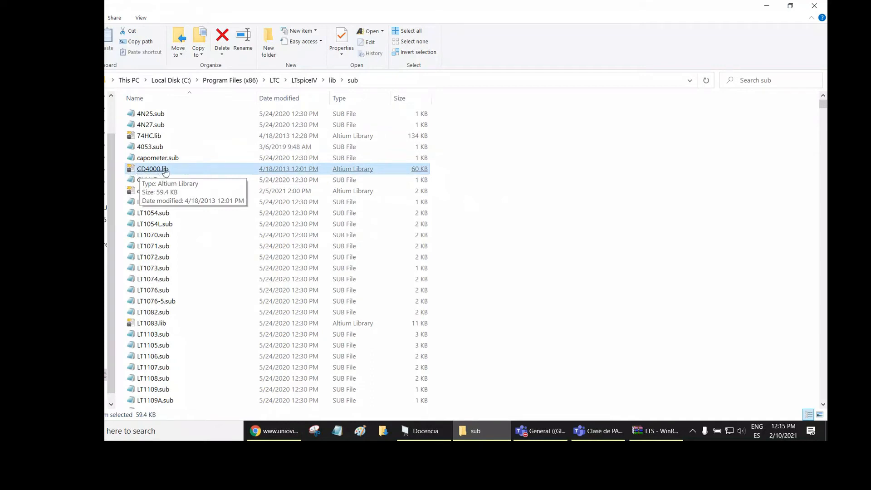
click(170, 137)
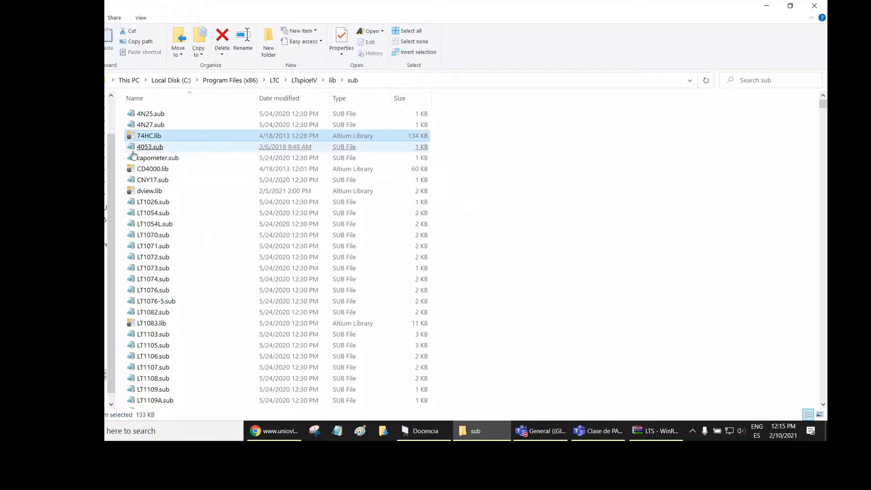
click(159, 157)
click(150, 135)
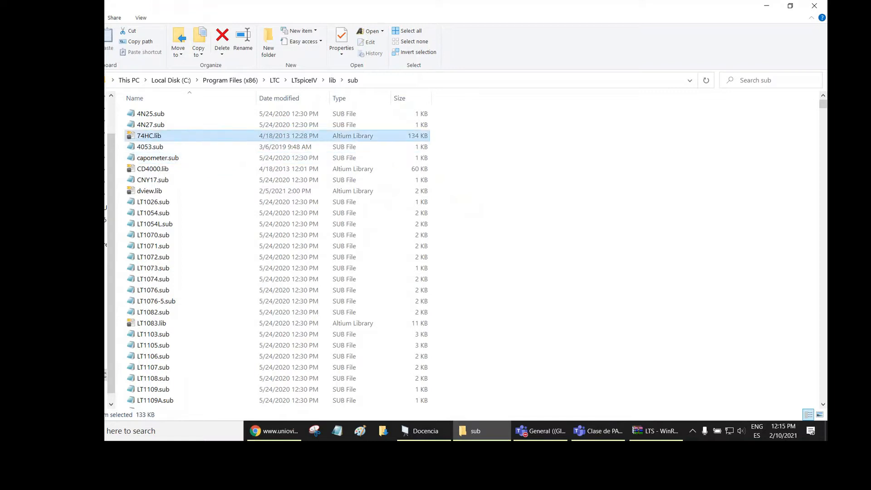
- Go up to the lib folder and open the 74HC symbol folder inside sym
click(87, 80)
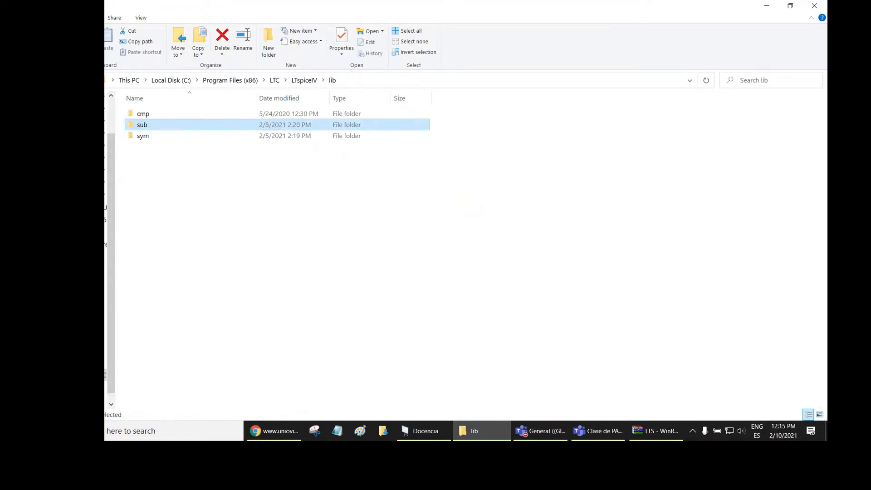
double_click(142, 136)
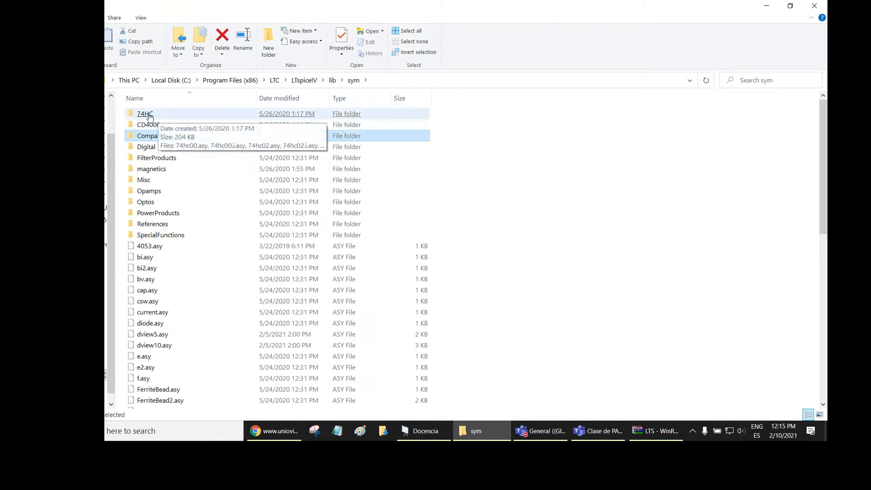
click(151, 117)
double_click(149, 116)
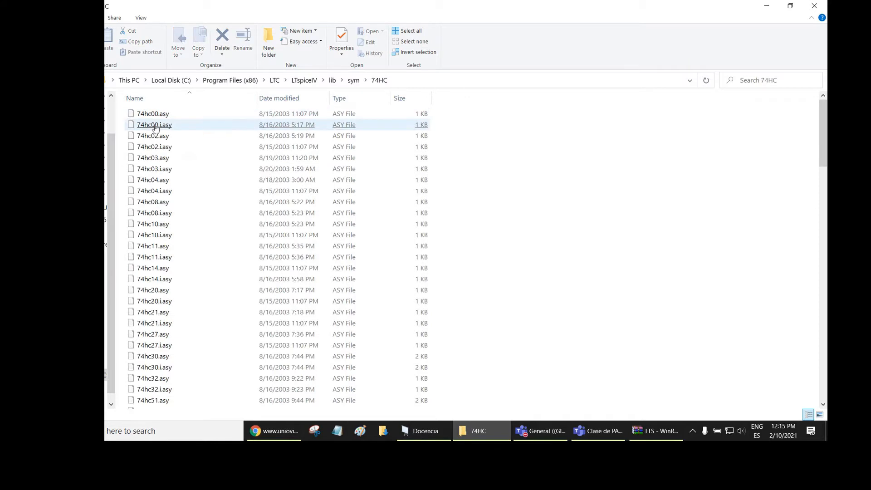
- Examine the 74HC symbol files, comparing 74hc00.asy with 74hc00.i.asy
click(164, 356)
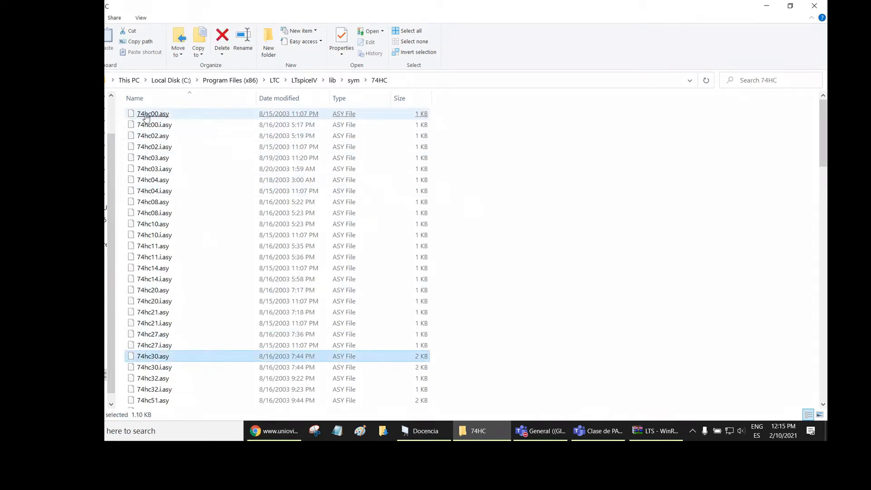
click(163, 129)
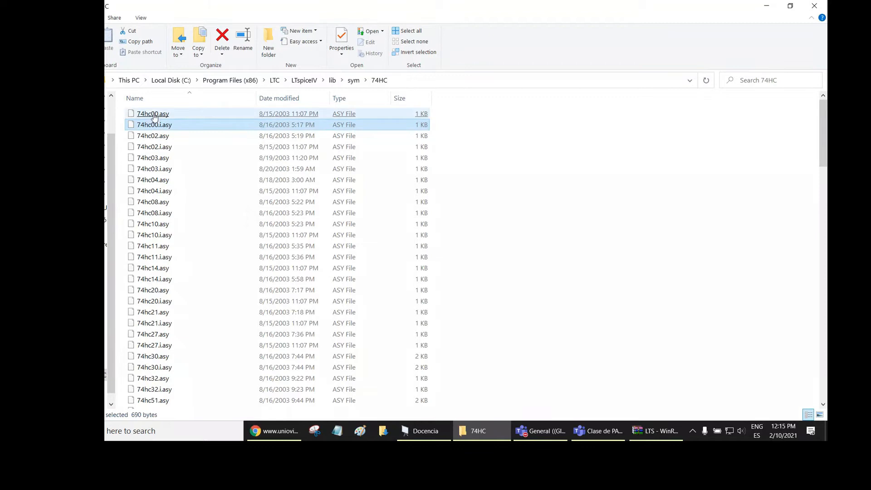
key(Up)
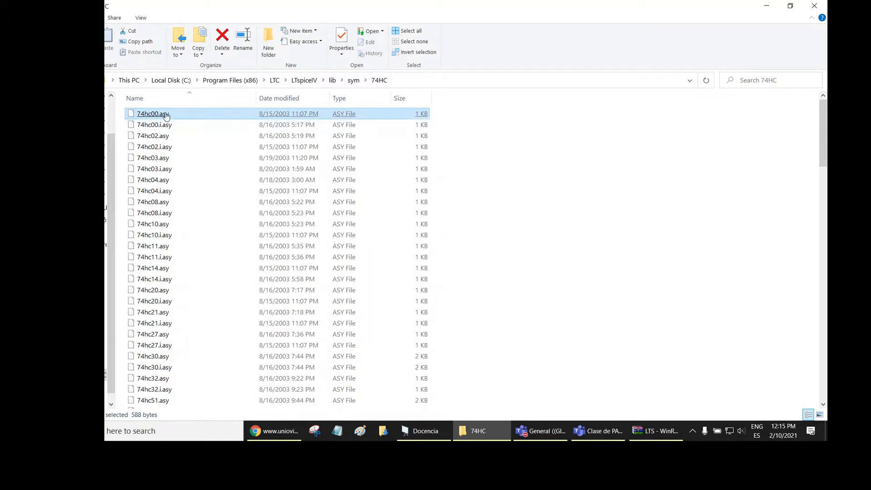
click(159, 126)
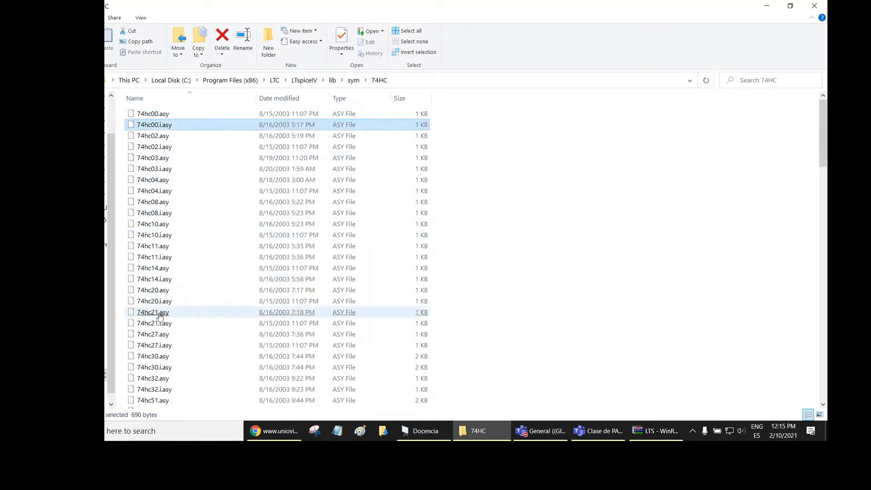
- Open the CD4000 symbol folder within sym, look over its .asy files and return to sym
key(alt+Left)
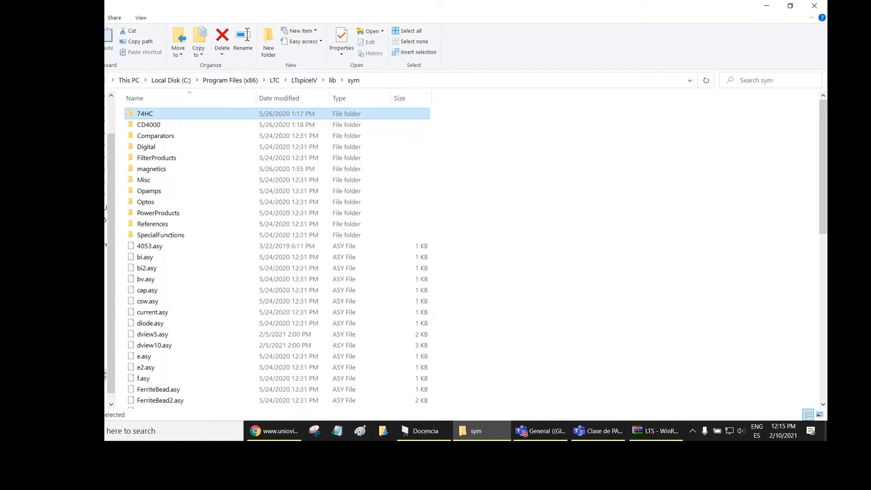
double_click(146, 126)
click(146, 126)
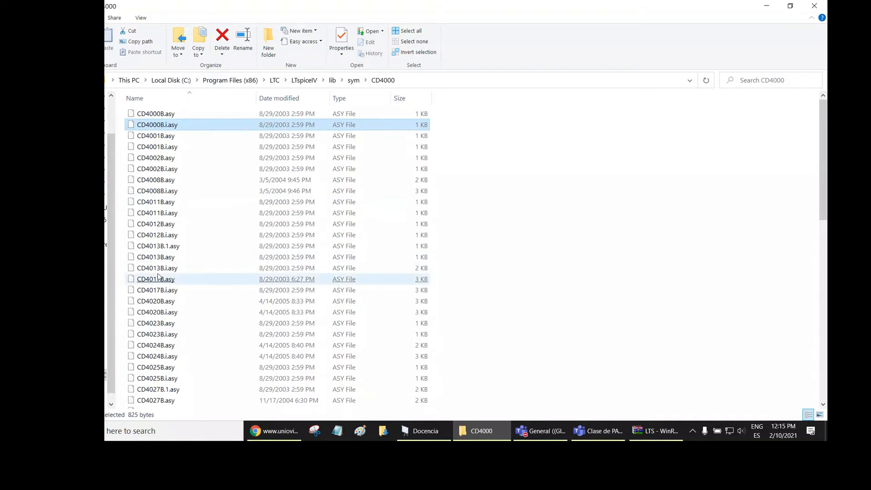
key(alt+Left)
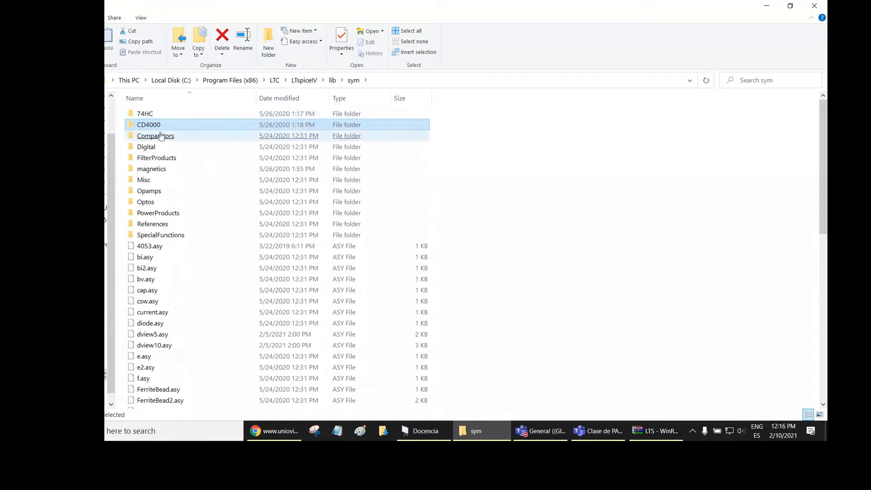
- Locate the 4053.asy symbol file in the sym folder and go back up to the LTspiceIV folder
click(186, 303)
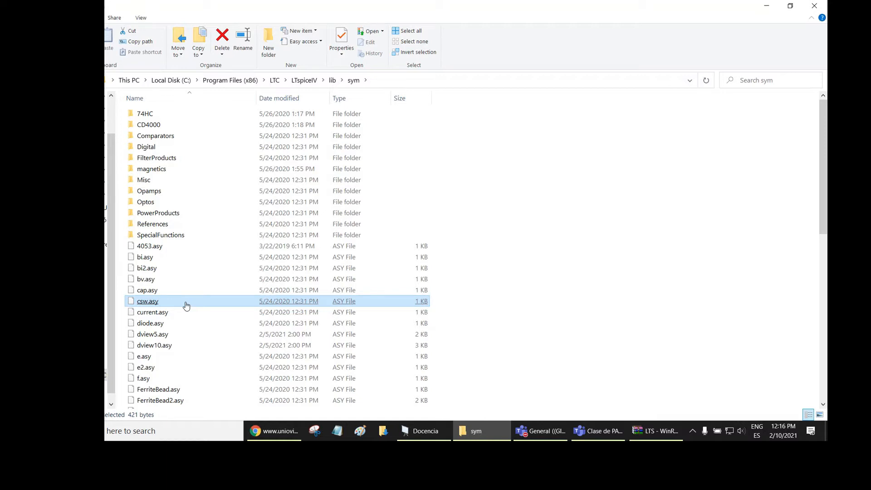
click(185, 240)
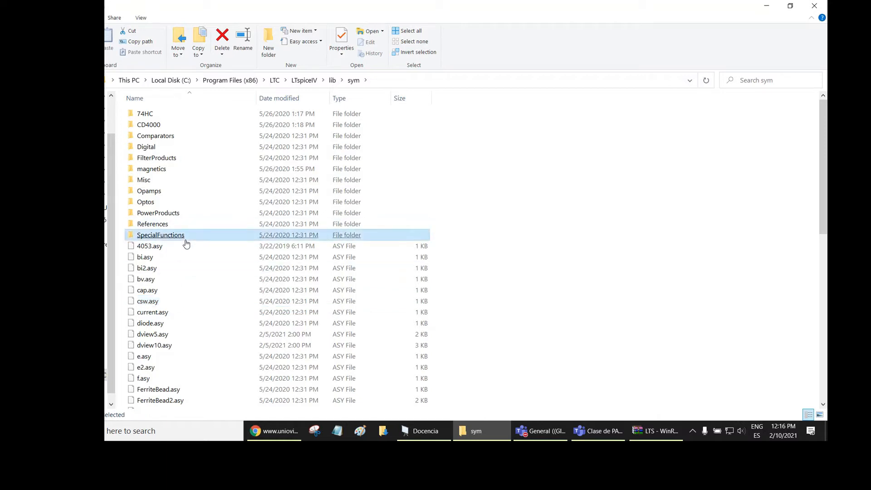
click(151, 248)
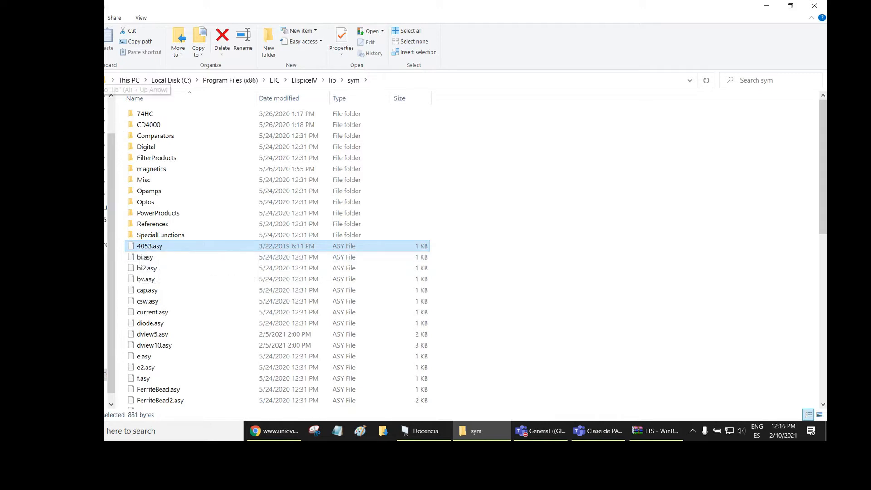
click(105, 80)
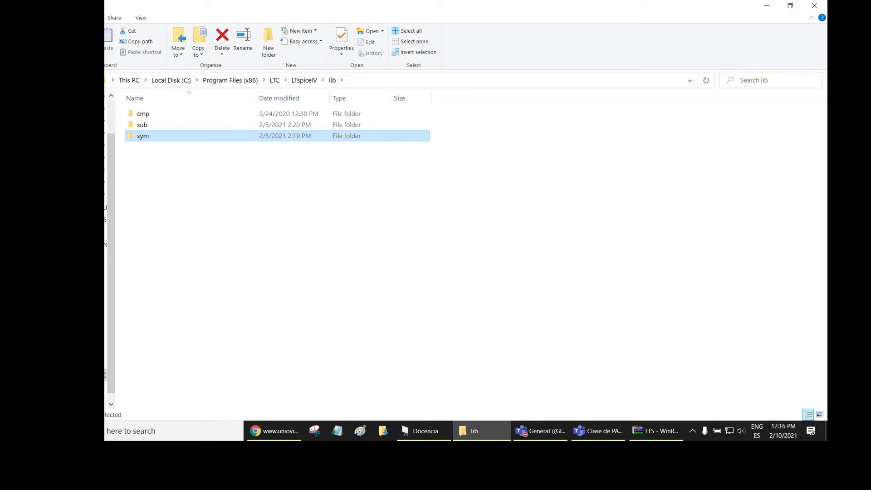
click(104, 80)
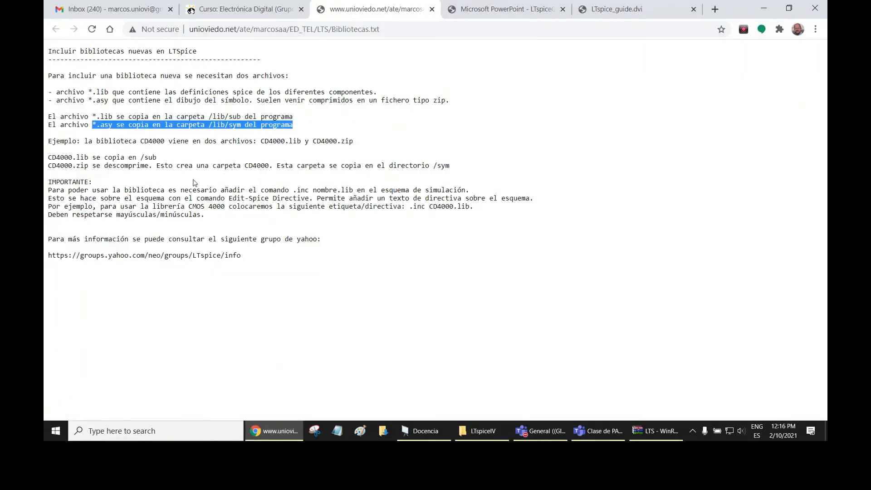
- Switch to Bibliotecas.txt in the browser and highlight the .inc nombre.lib instructions, the .inc CD4000.lib example and the Yahoo group link
drag(48, 190, 469, 190)
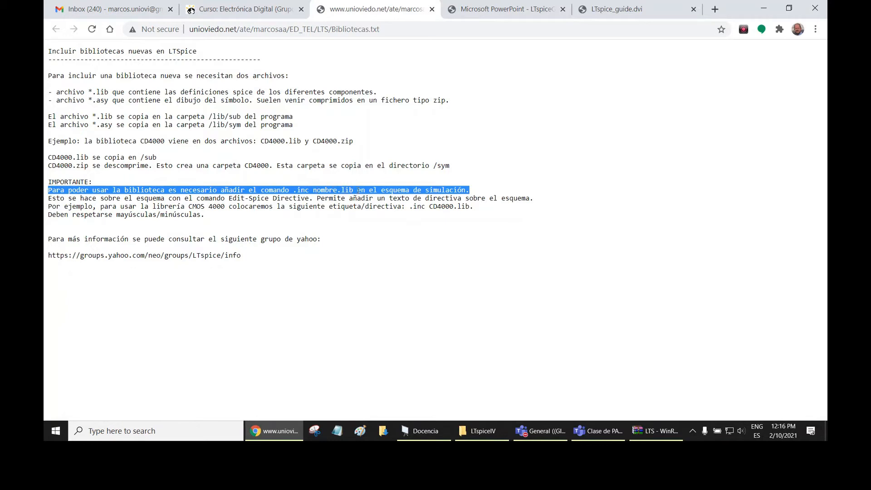
drag(354, 190, 294, 190)
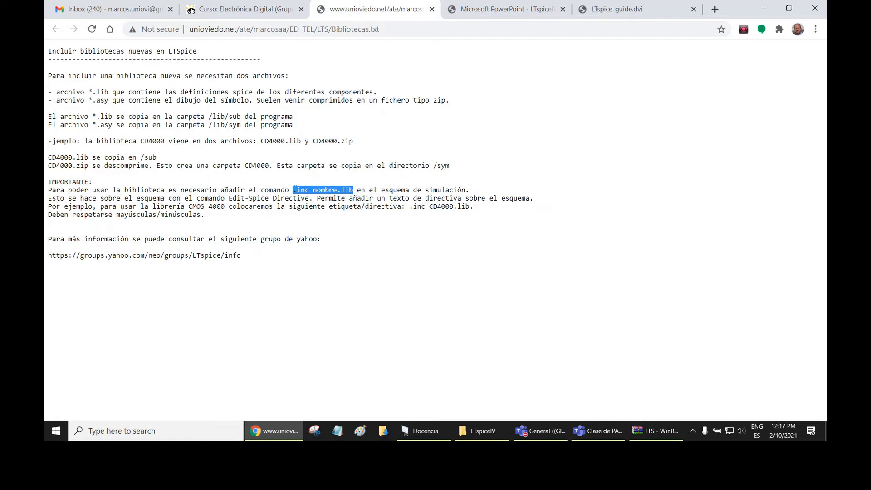
drag(409, 206, 472, 208)
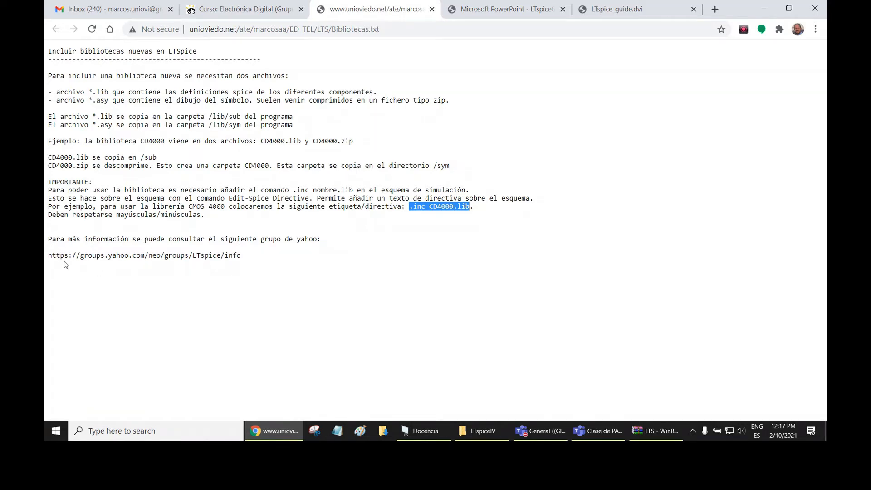
drag(47, 256, 243, 257)
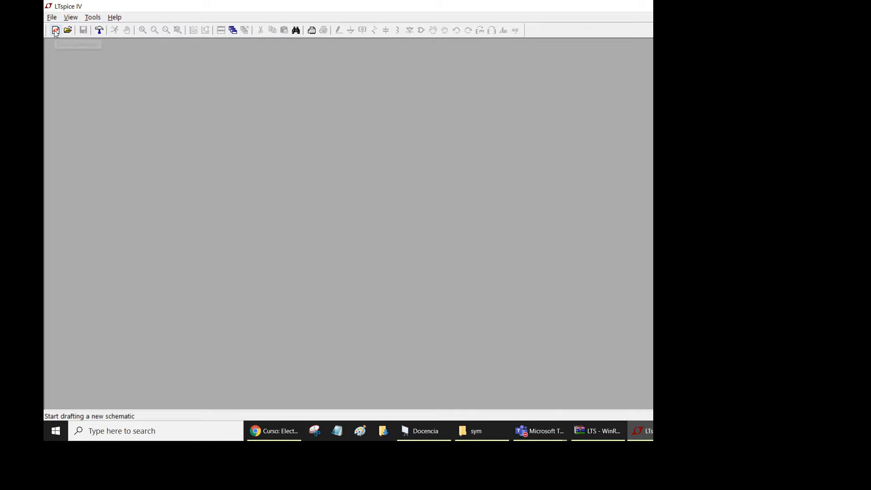
- Switch to LTspice IV and start a new schematic
click(56, 31)
scroll(414, 186, down, 1)
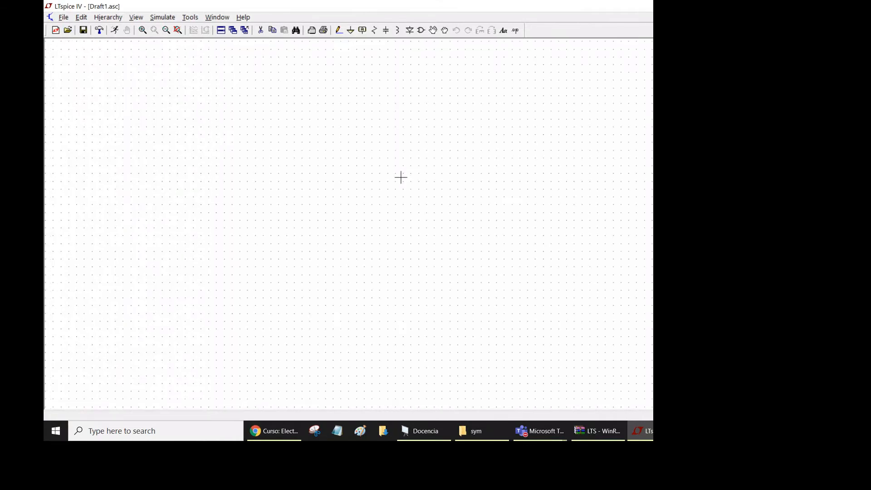
- View the schematic color preferences in the Color Palette Editor and close it
click(190, 18)
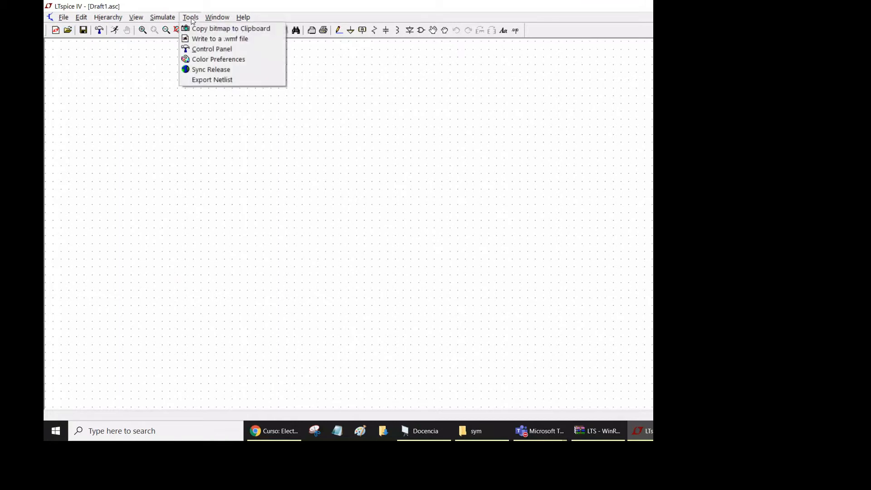
click(217, 59)
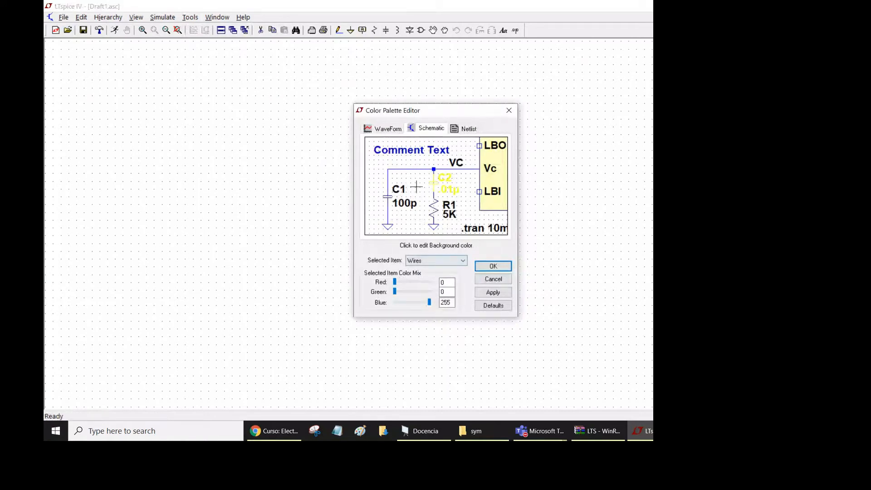
click(510, 112)
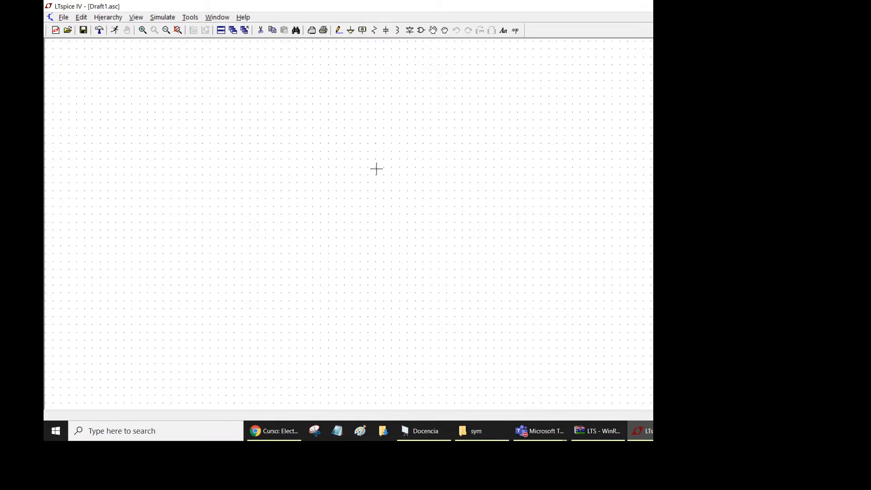
- Look over the editing commands, and turn the schematic grid off and back on
click(85, 20)
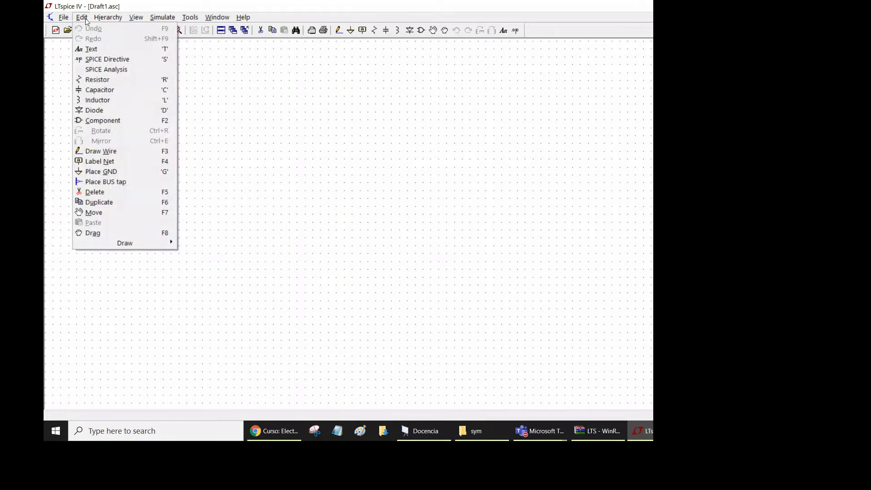
click(86, 20)
click(136, 18)
click(133, 73)
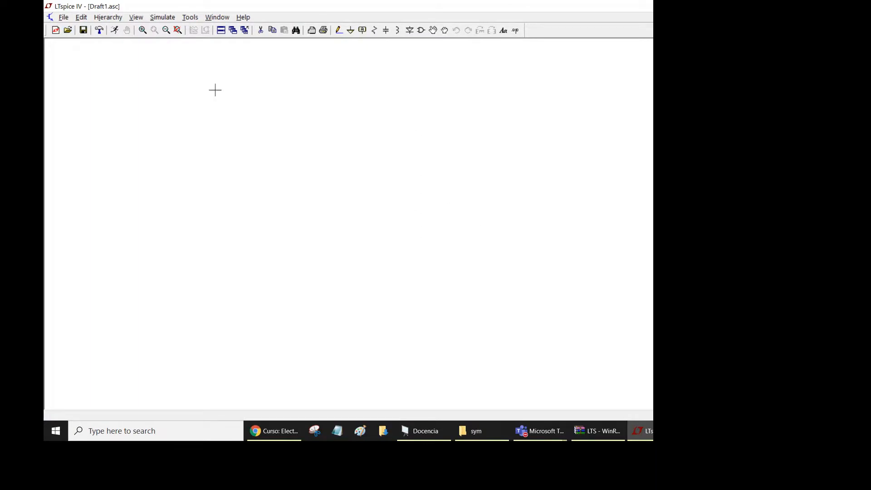
click(138, 18)
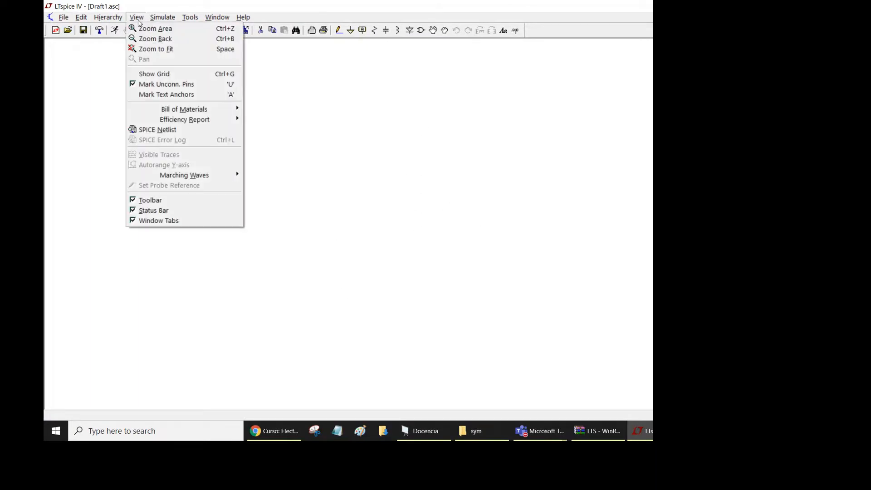
click(138, 74)
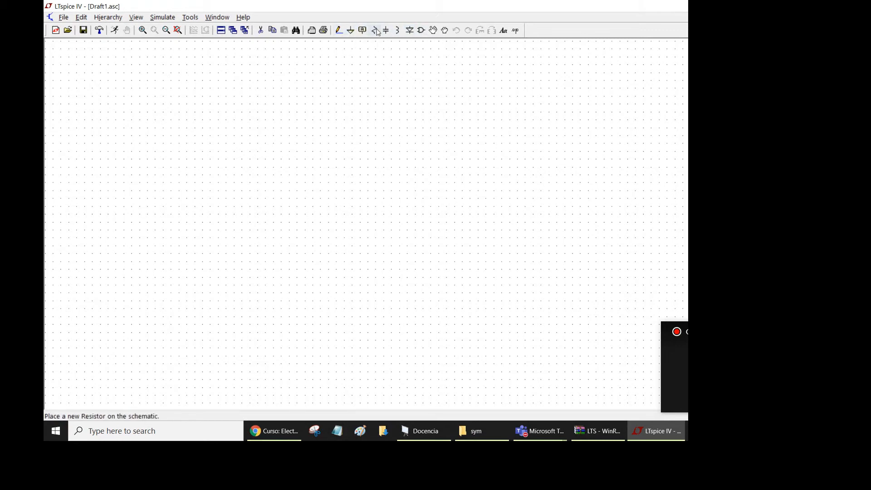
- Bring up the component symbol selection, enlarge its dialog, and open the 74HC symbol folder
click(422, 34)
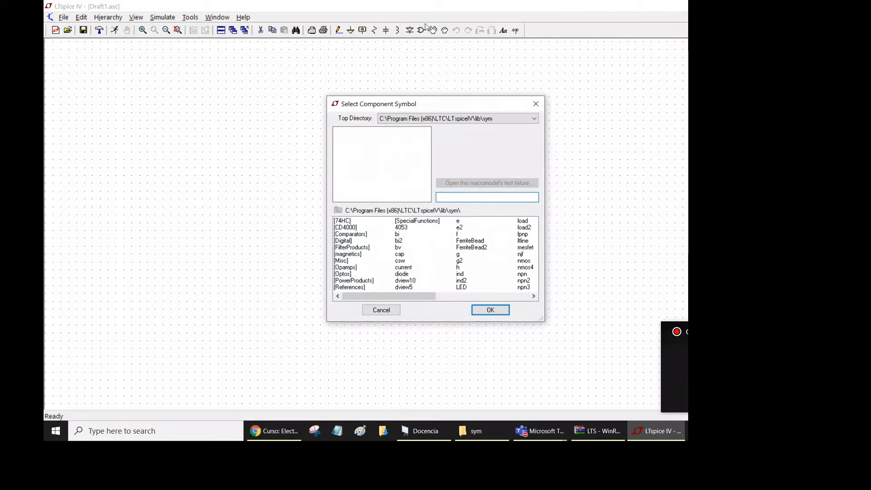
drag(419, 104, 373, 78)
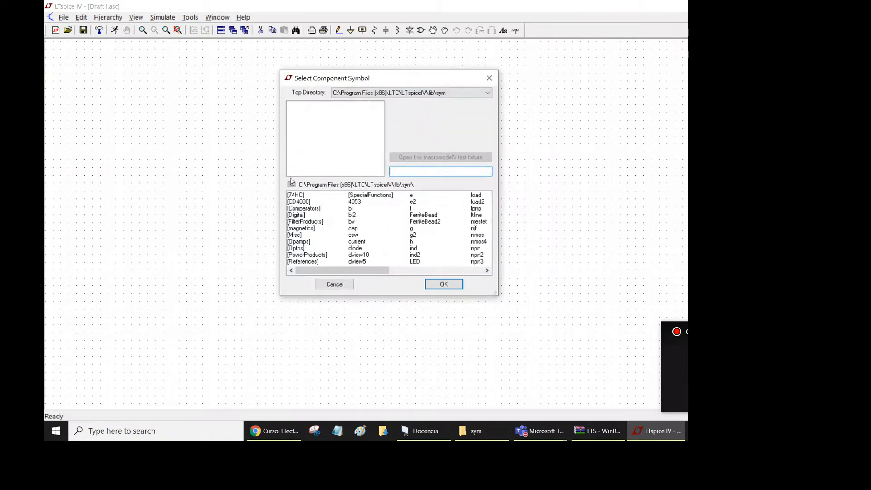
drag(494, 294, 530, 323)
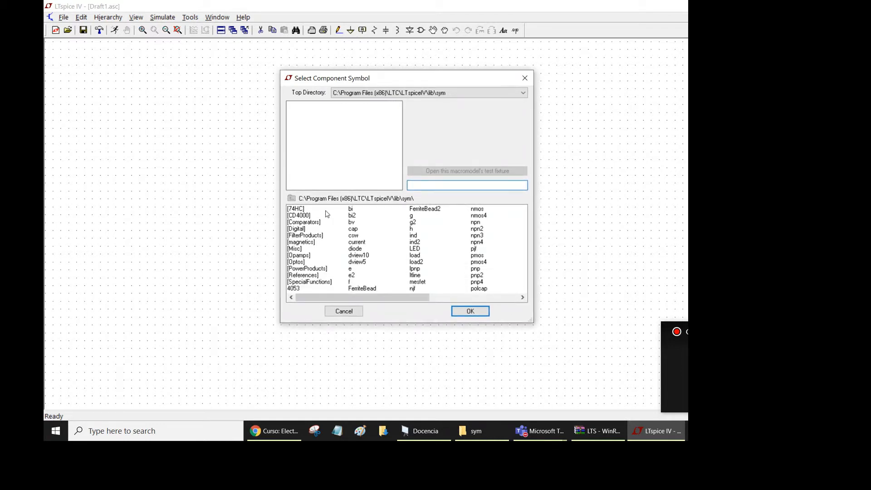
click(299, 211)
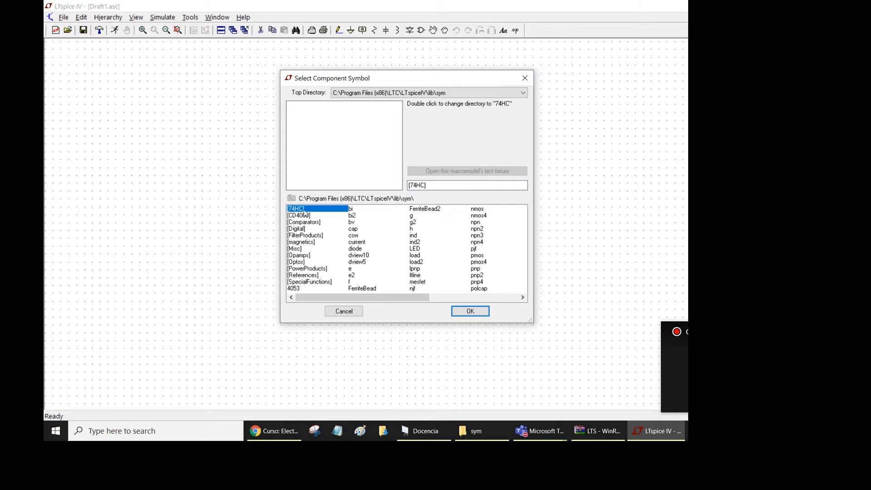
click(306, 217)
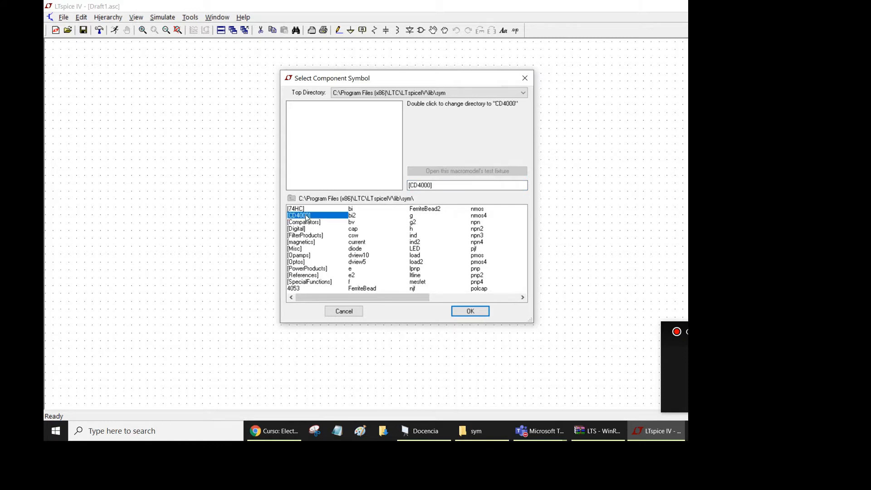
double_click(307, 210)
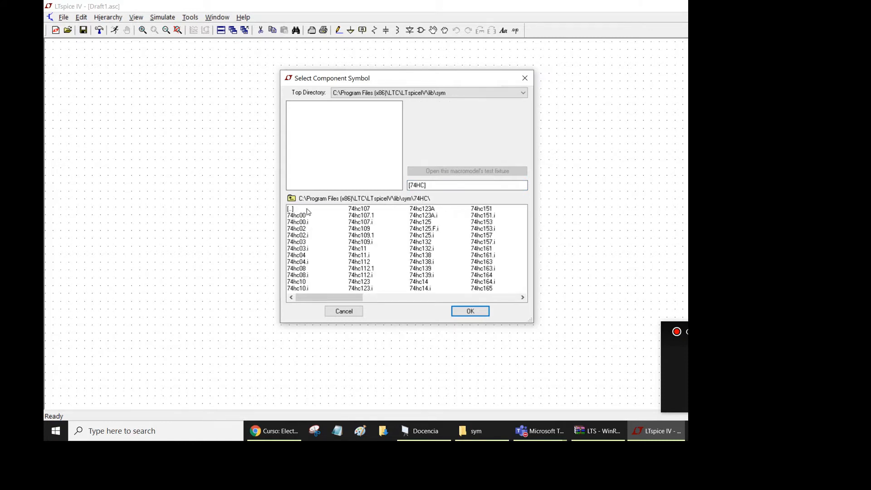
- Preview the 74hc00, 74hc02, 74hc03 and 74hc03.i gate symbols in the 74HC library
click(299, 223)
click(299, 216)
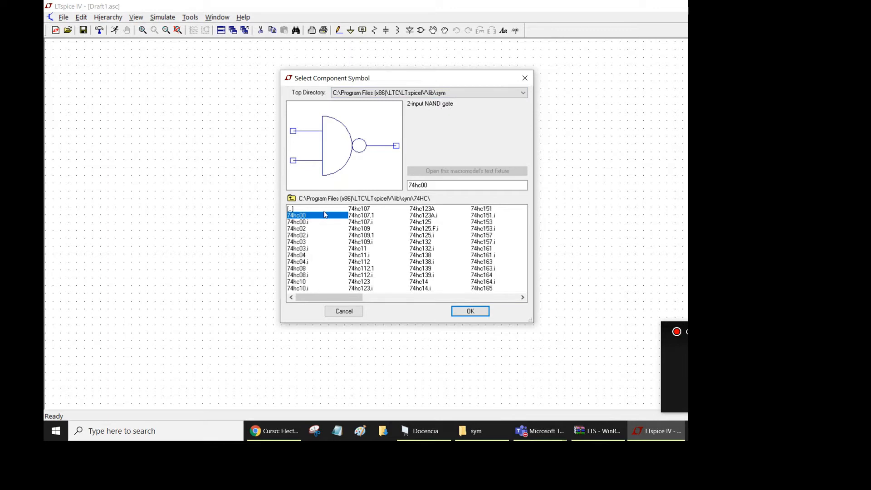
key(Down)
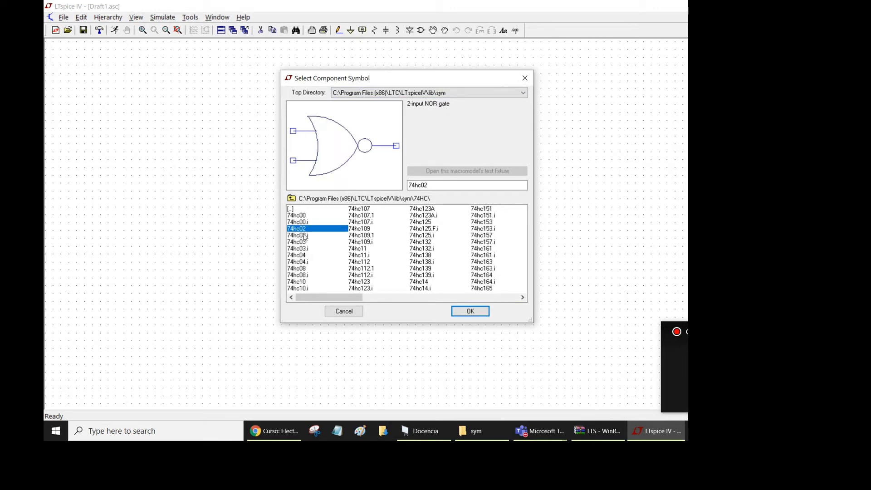
click(304, 242)
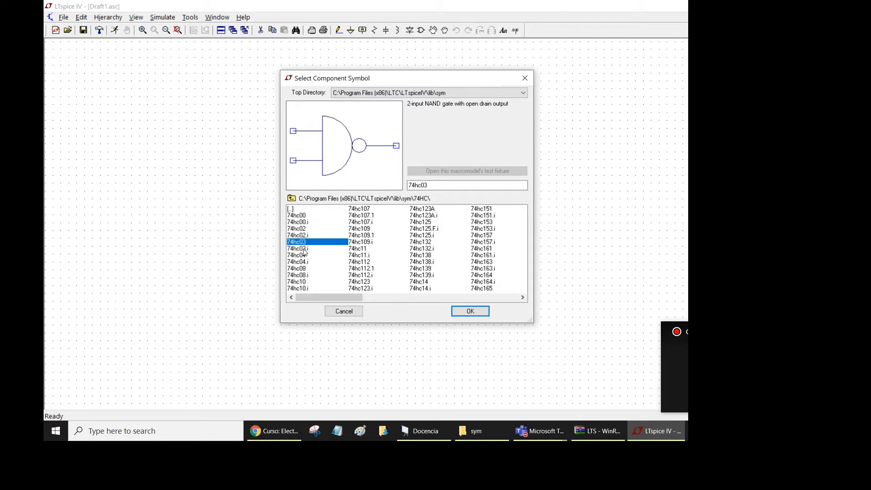
click(304, 249)
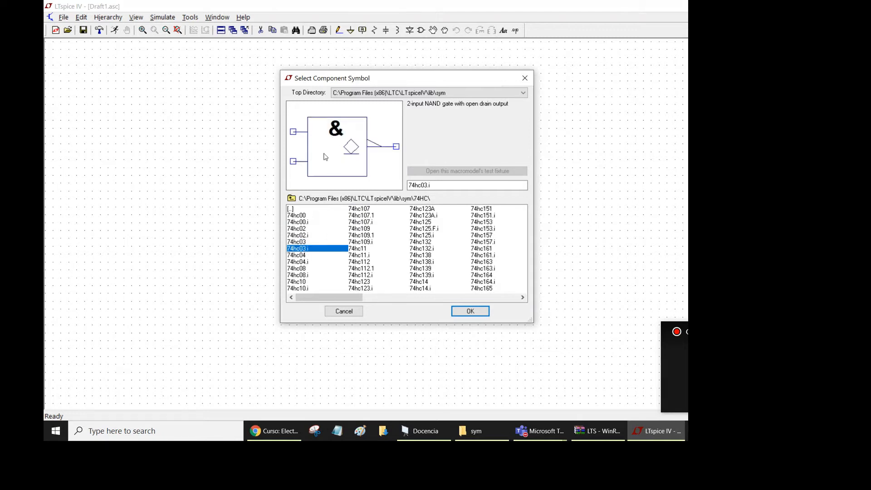
- Look through the 74HC symbol previews one after another, from 74hc00 to 74hc138.i
click(302, 215)
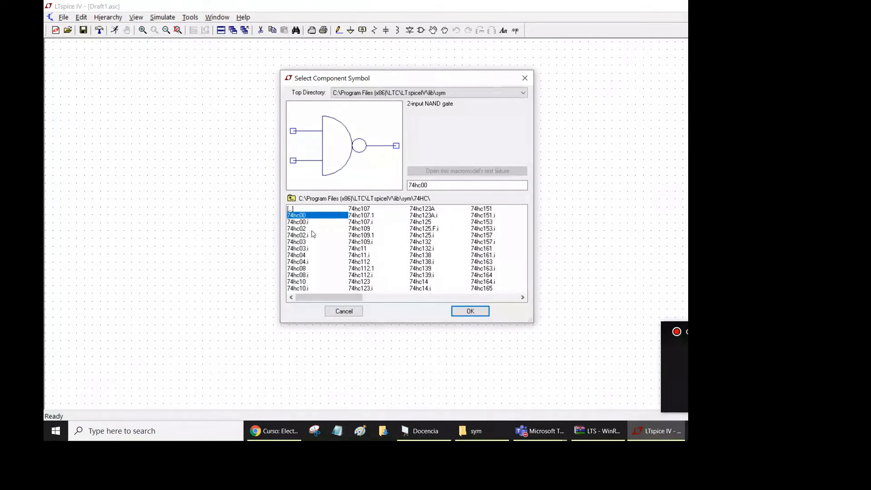
key(Down)
key(Down)
key(Down)
key(Down)
key(Down)
key(Down)
key(Down)
key(Down)
key(Down)
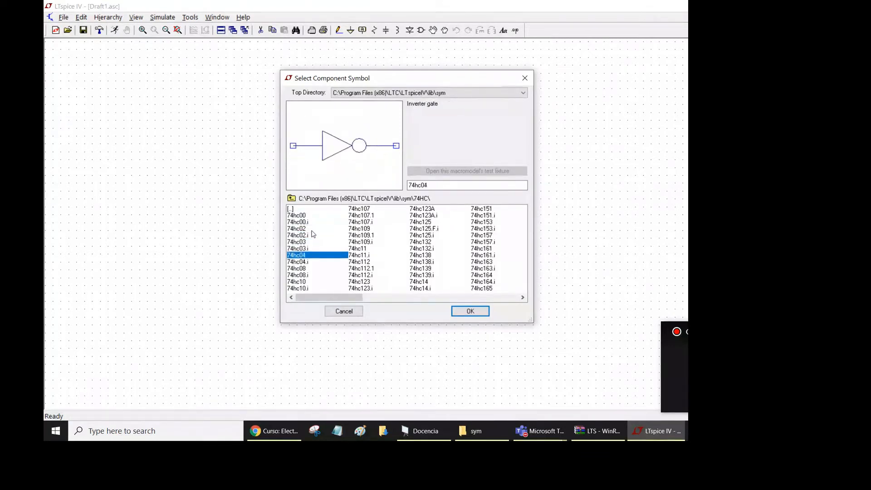
key(Down)
key(Down)
key(Down)
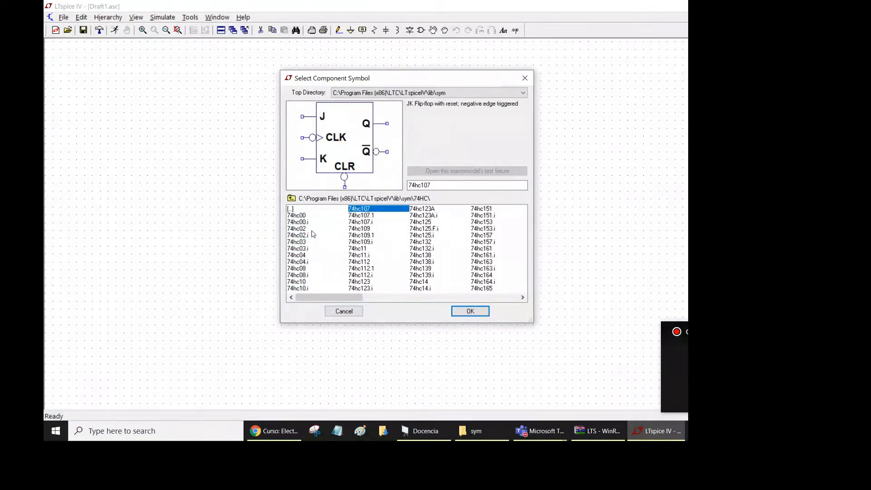
key(Down)
key(Down)
key(Down)
key(Down)
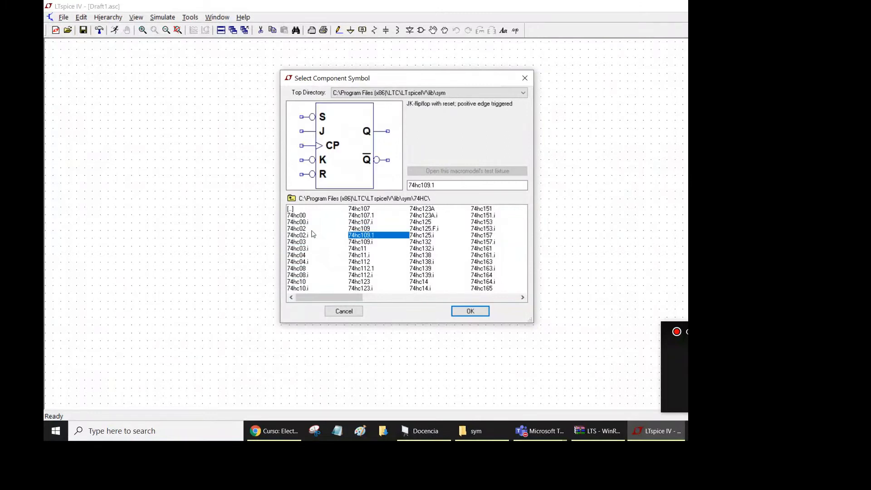
key(Down)
key(Down)
key(Down)
key(Down)
key(Down)
key(Down)
key(Down)
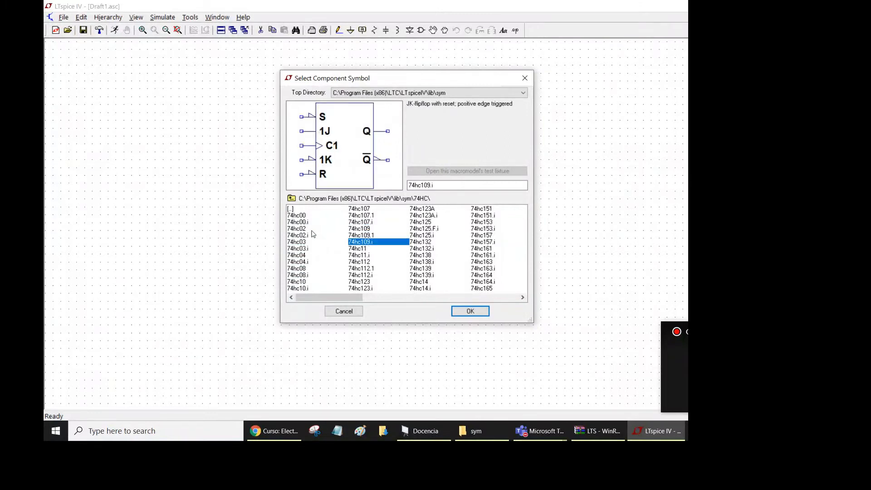
key(Down)
key(Down)
key(Down)
key(Down)
key(Down)
key(Down)
key(Down)
key(Down)
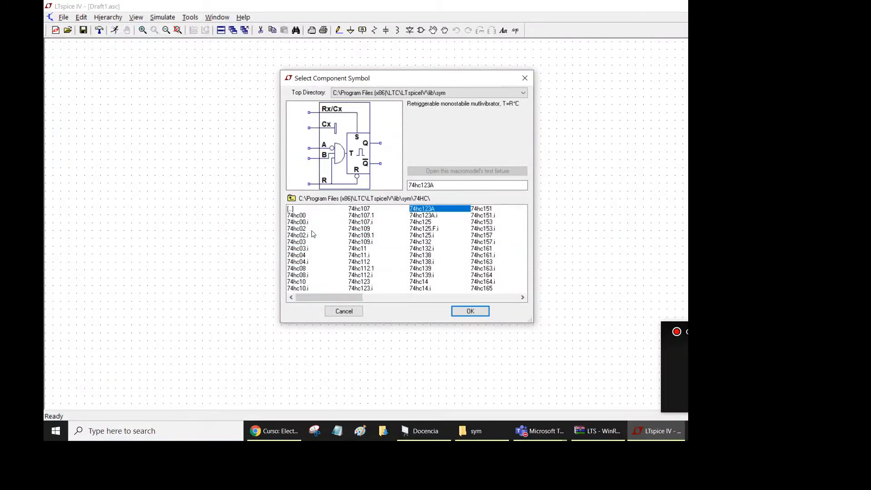
key(Down)
key(Down)
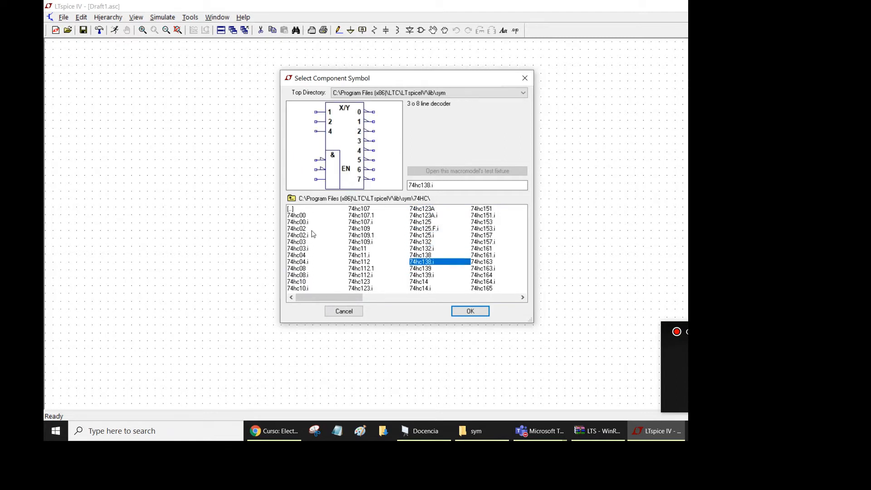
- Compare the previews of the 74hc00 and 74hc00.i NAND gate symbols, and preview 74hc03
click(303, 216)
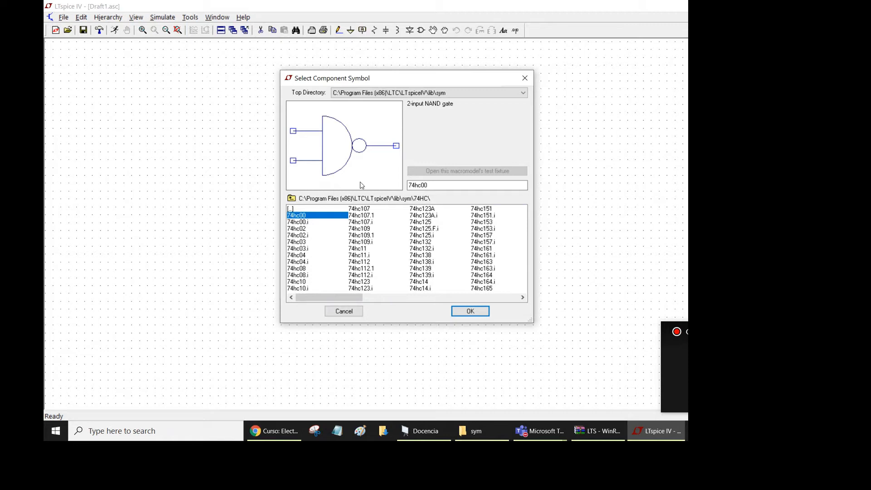
click(302, 222)
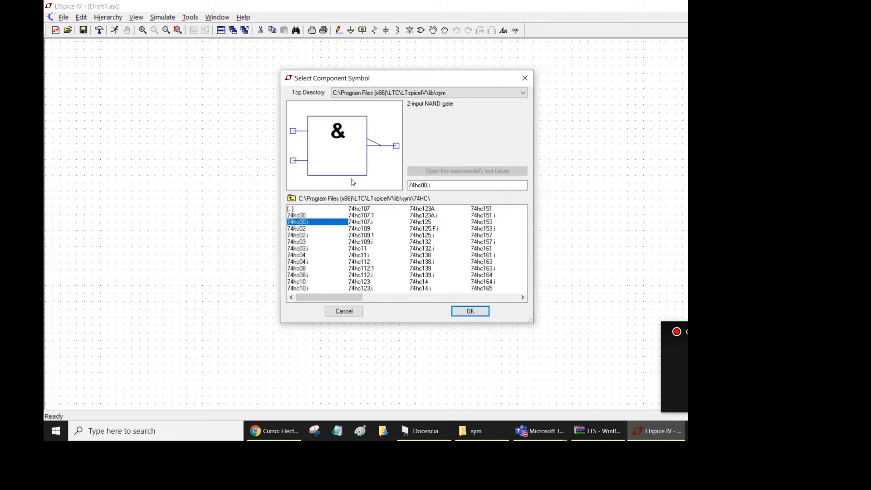
click(298, 216)
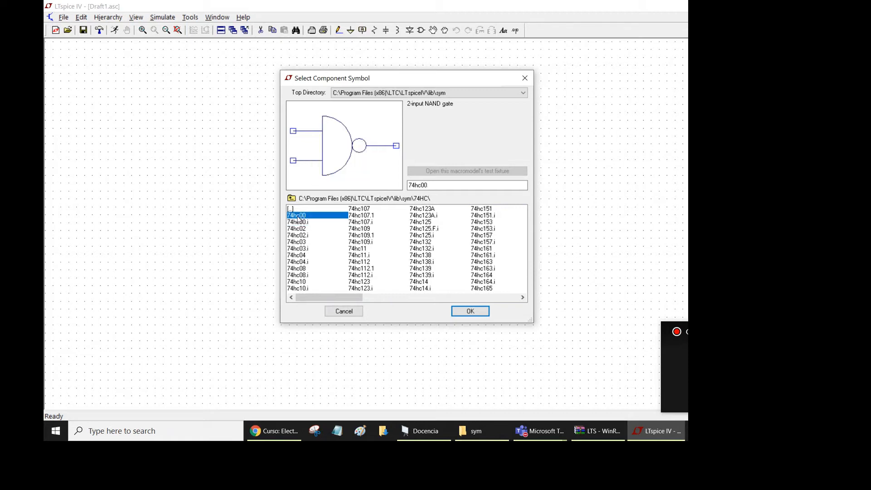
click(303, 222)
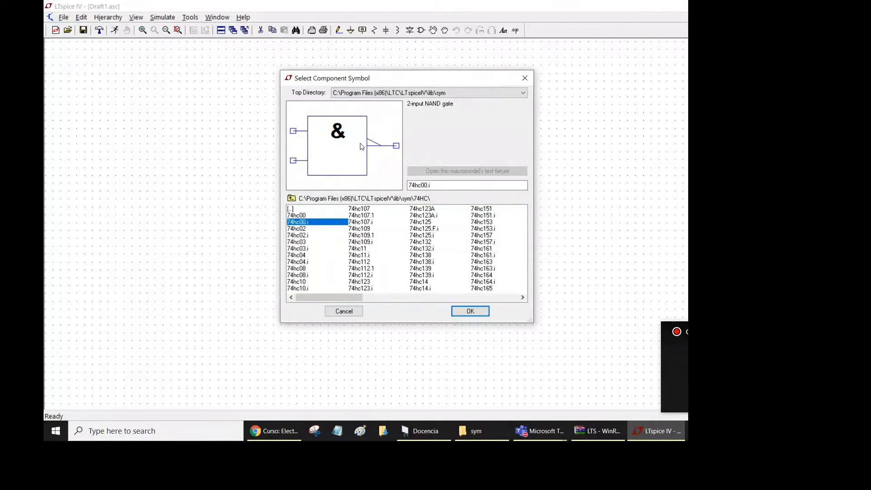
click(291, 242)
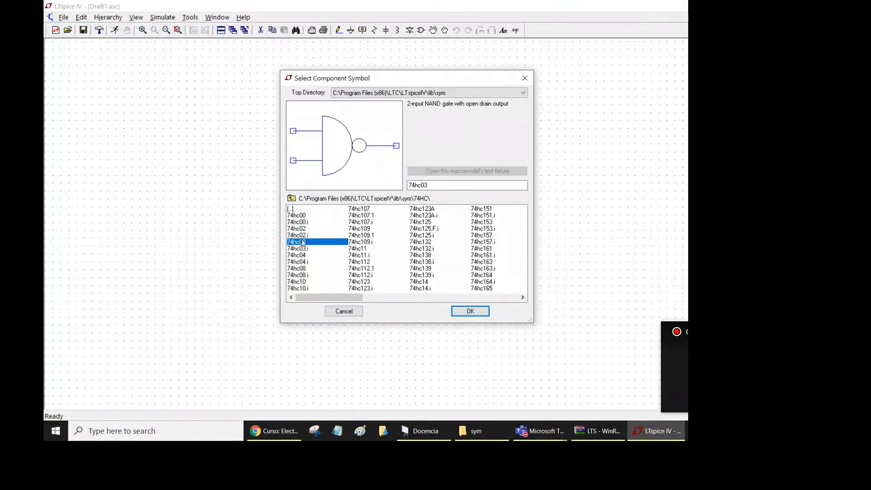
- Compare the previews of the 74hc138 and 74hc138.i decoder symbols
click(423, 256)
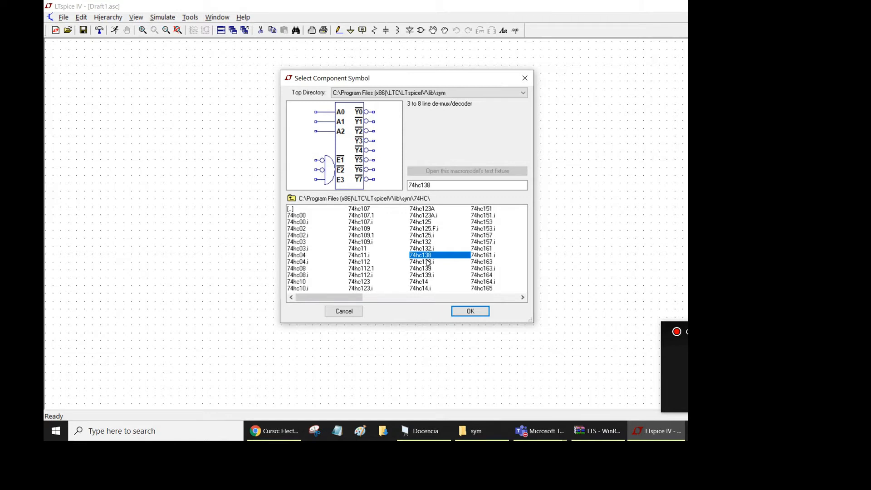
click(427, 263)
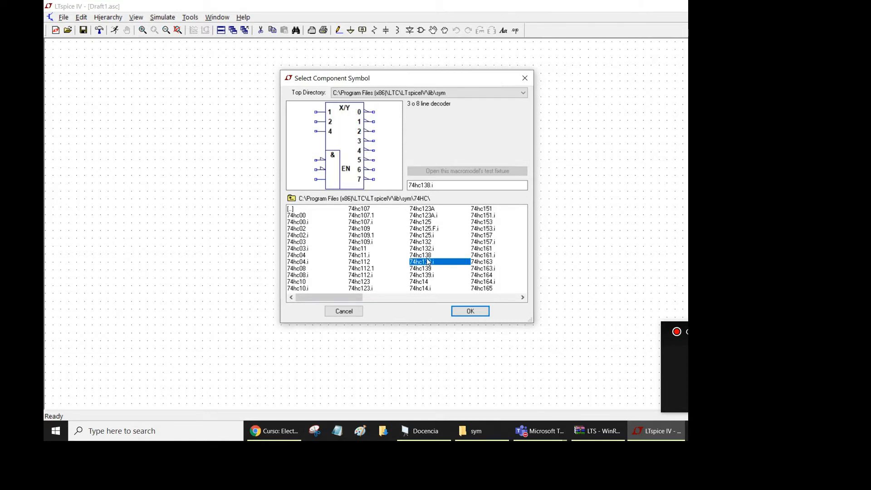
click(427, 256)
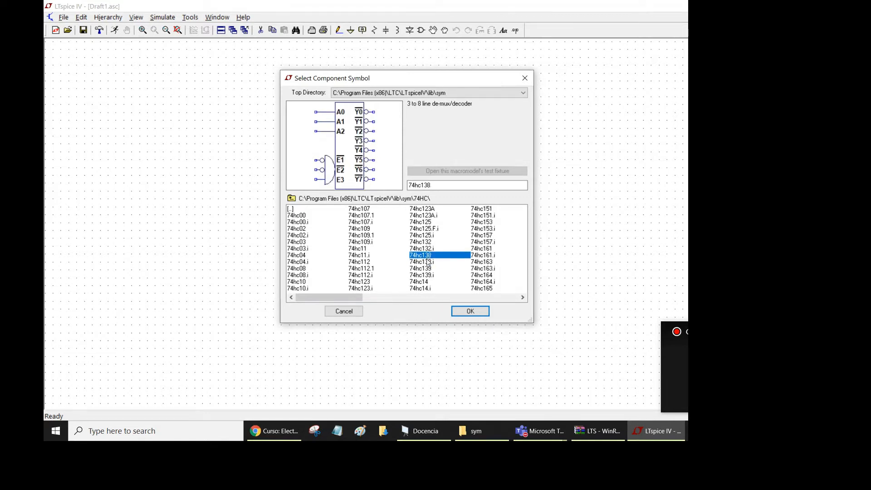
click(428, 263)
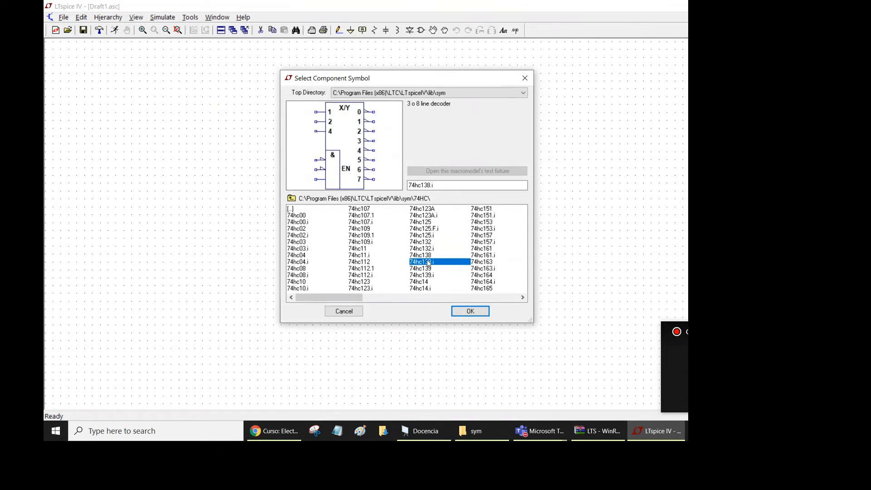
- Go back to the main sym folder, preview the 4053 switch symbol, and leave the component selection without placing anything
double_click(301, 210)
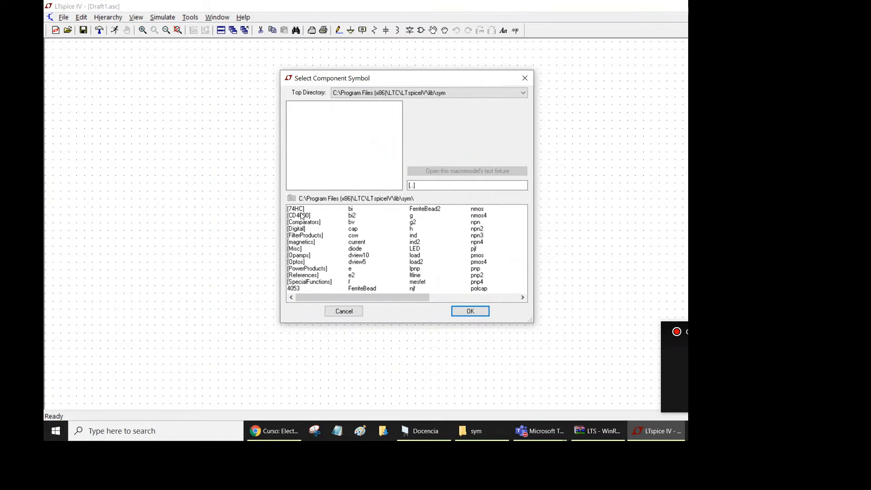
click(302, 216)
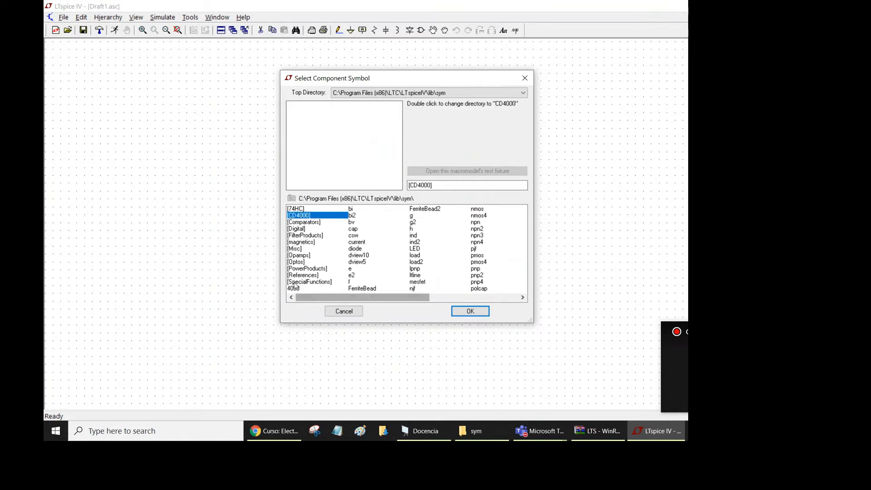
click(296, 288)
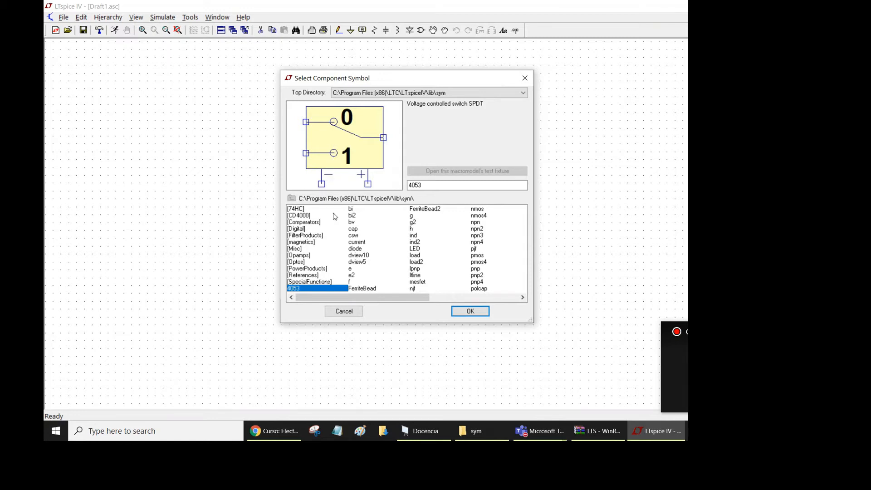
click(346, 312)
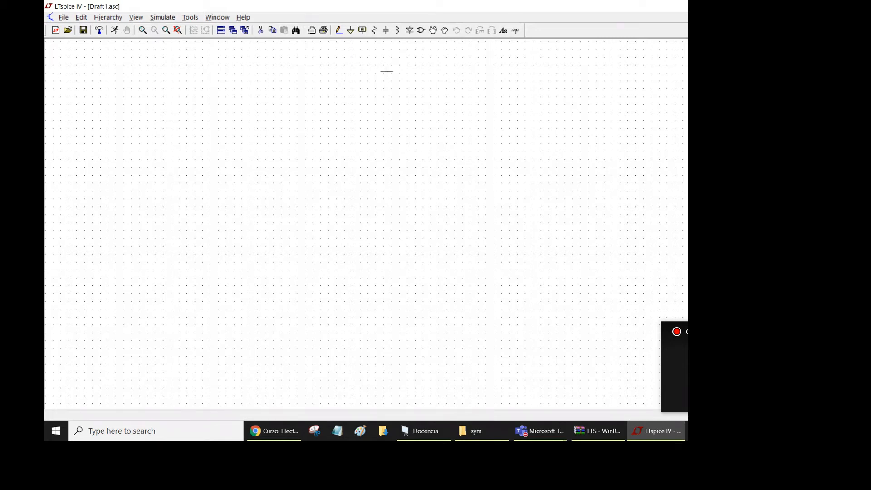
- Place one resistor, rotated to horizontal, in the upper middle of the schematic
click(374, 31)
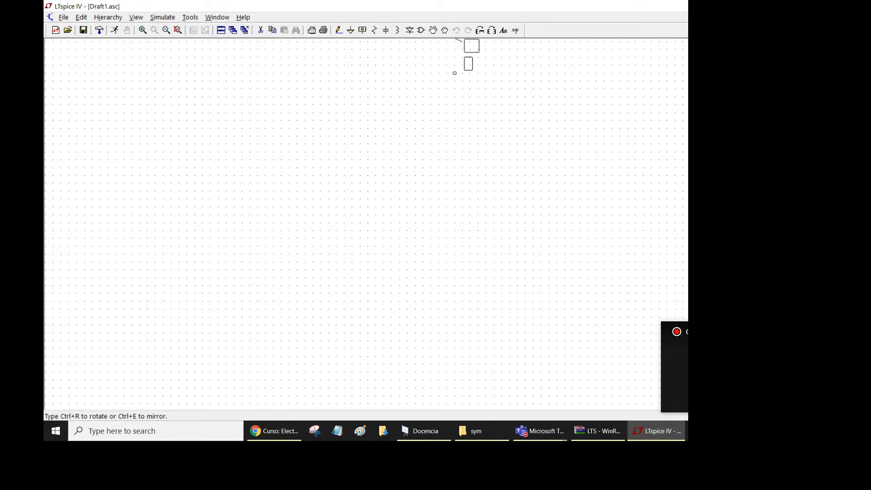
click(480, 31)
click(324, 122)
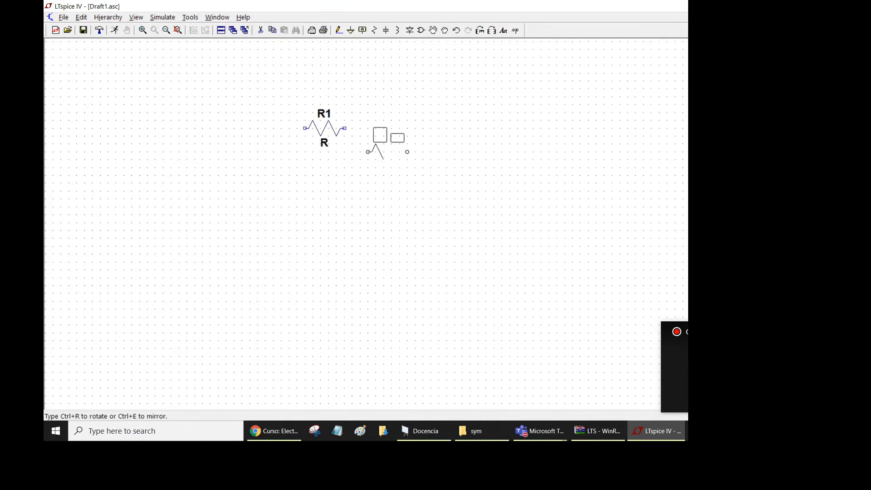
key(Escape)
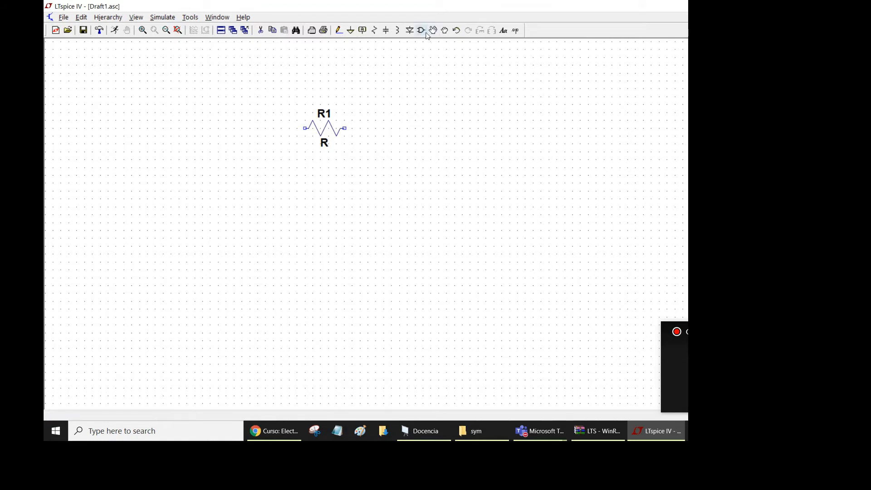
- Place one vertical capacitor below and to the right of the resistor
click(386, 30)
click(384, 175)
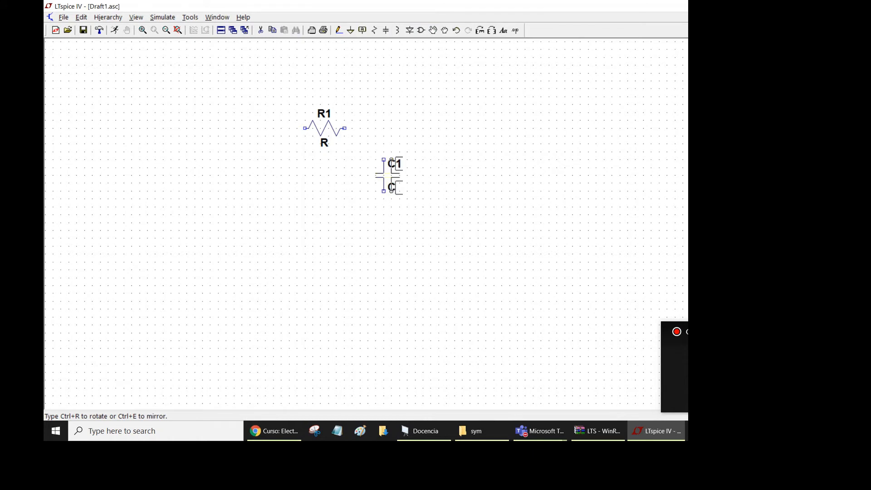
key(Escape)
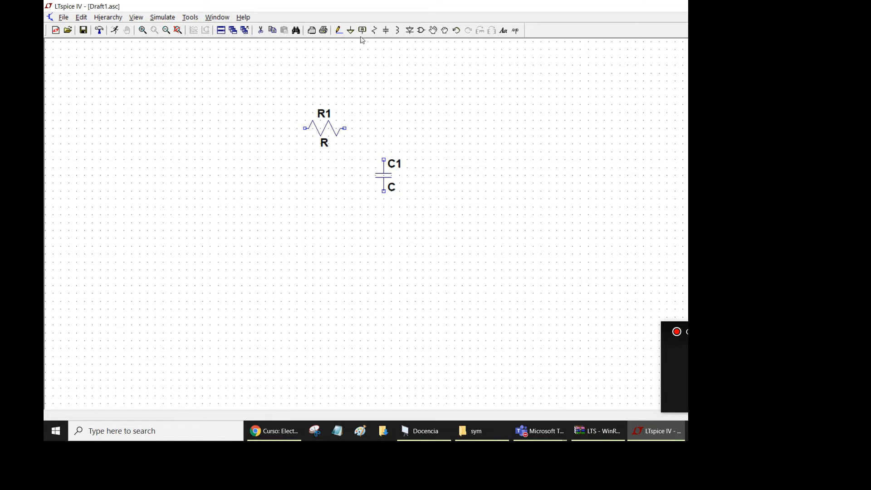
- Place one voltage source from the component library, upright, to the left of the resistor
click(421, 31)
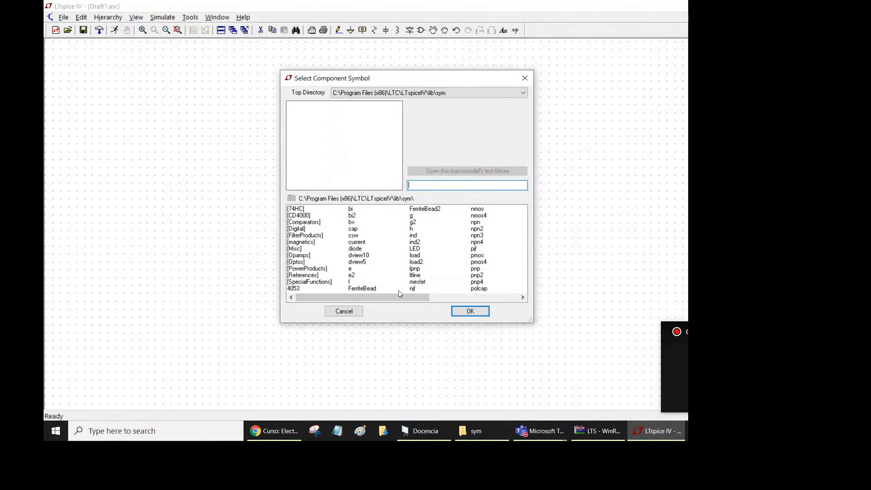
drag(417, 299, 501, 298)
click(421, 256)
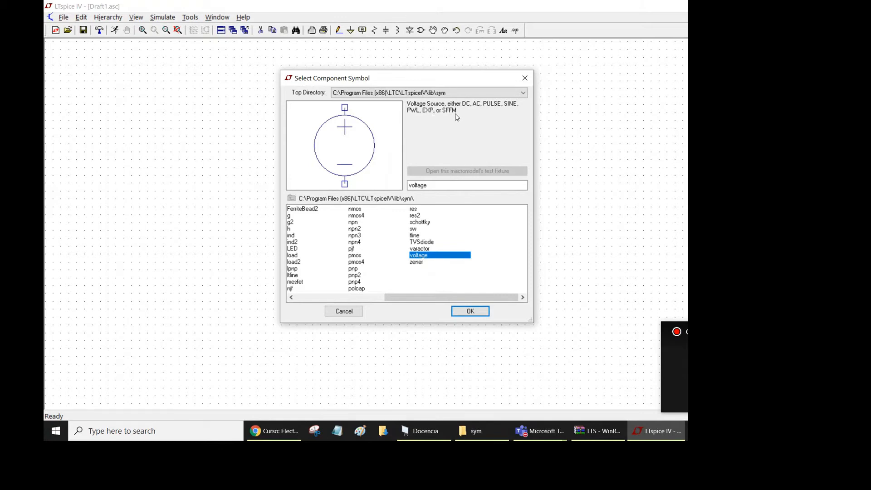
click(460, 311)
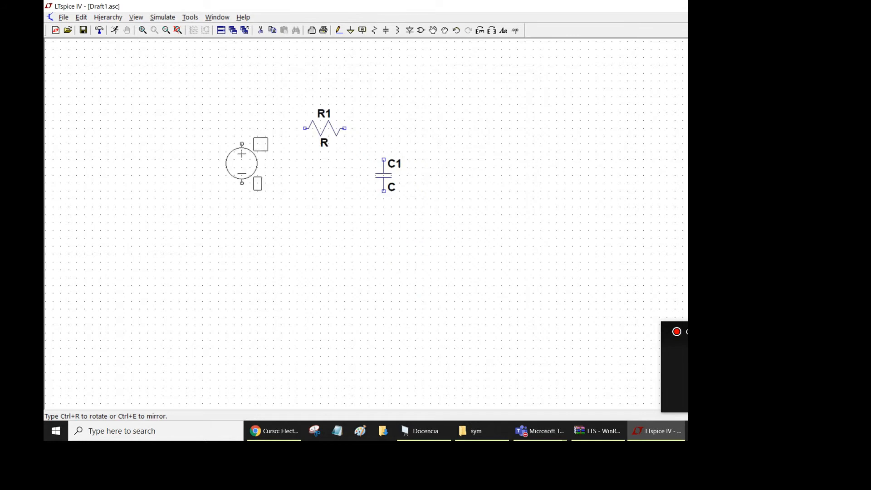
click(241, 163)
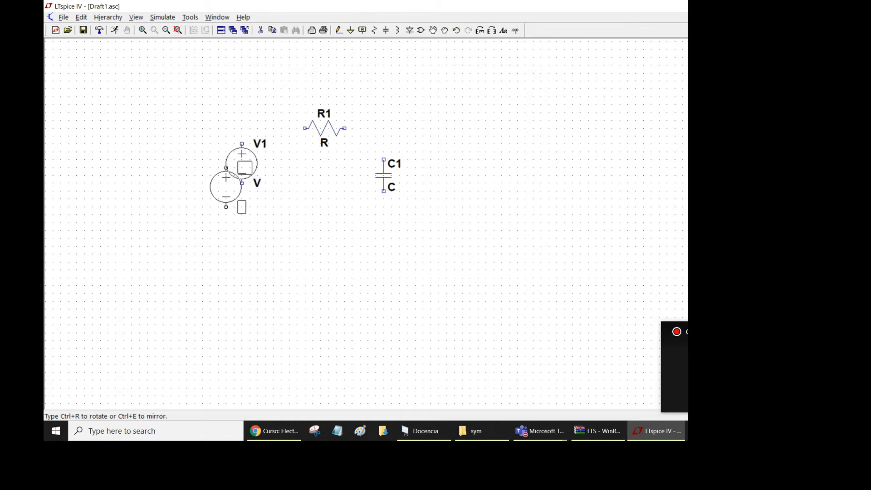
key(Escape)
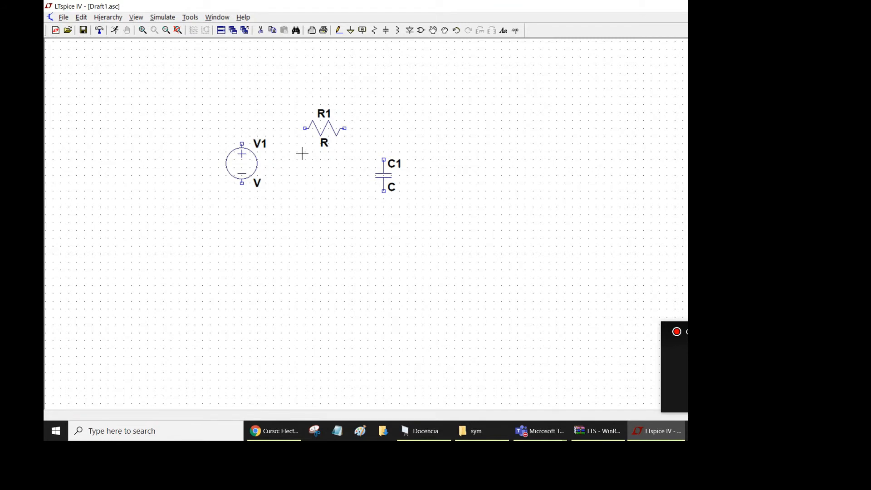
- Set the voltage source's DC value to 10 V, looking at its advanced source options without changing them
right_click(249, 168)
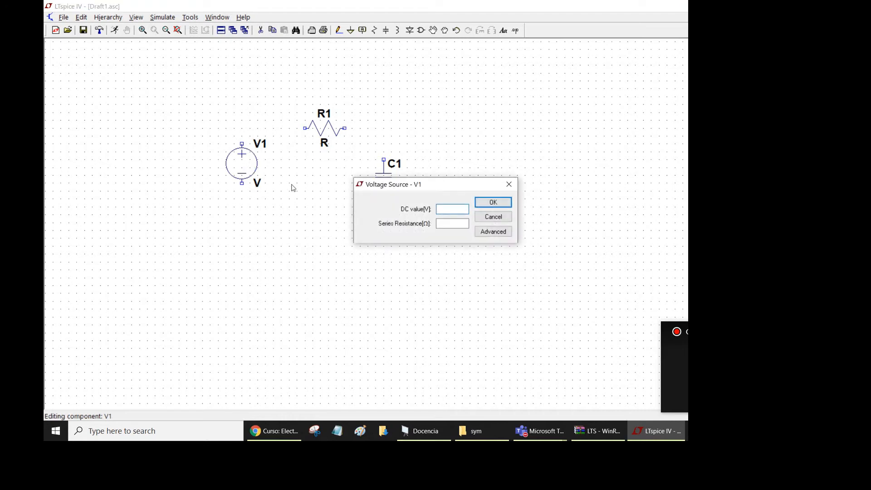
text(10)
click(447, 224)
click(499, 234)
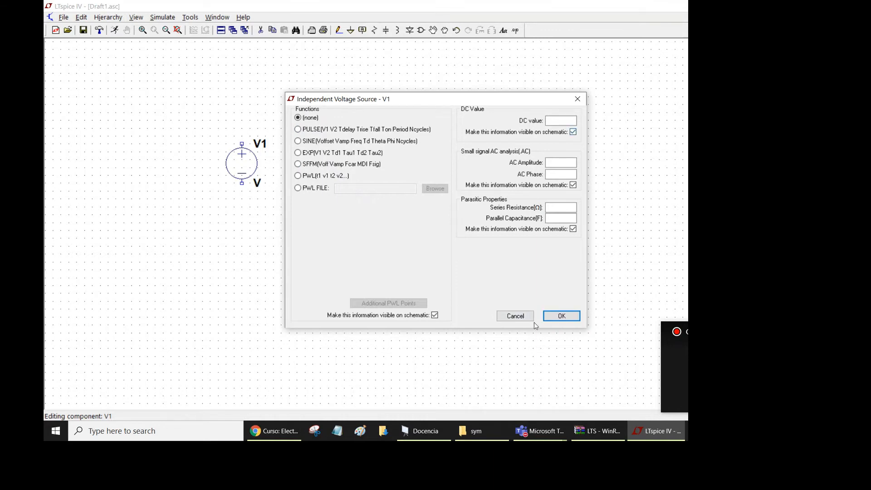
click(513, 320)
click(452, 210)
click(494, 230)
click(515, 316)
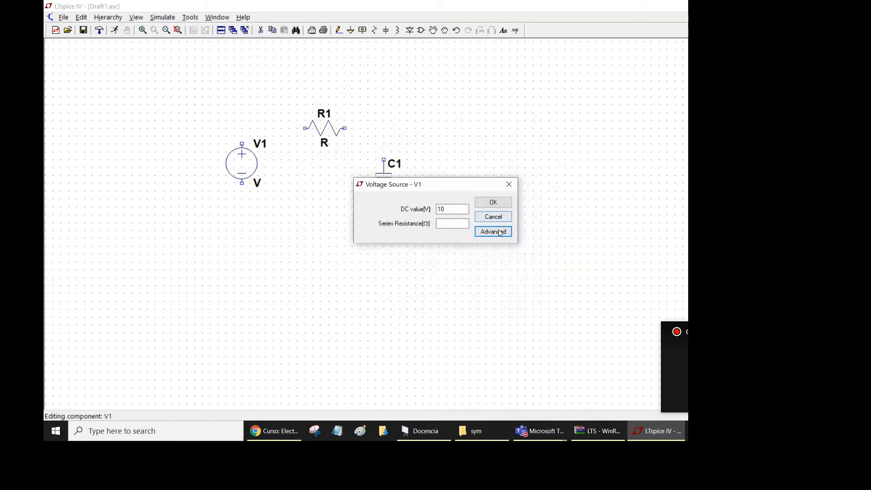
click(500, 203)
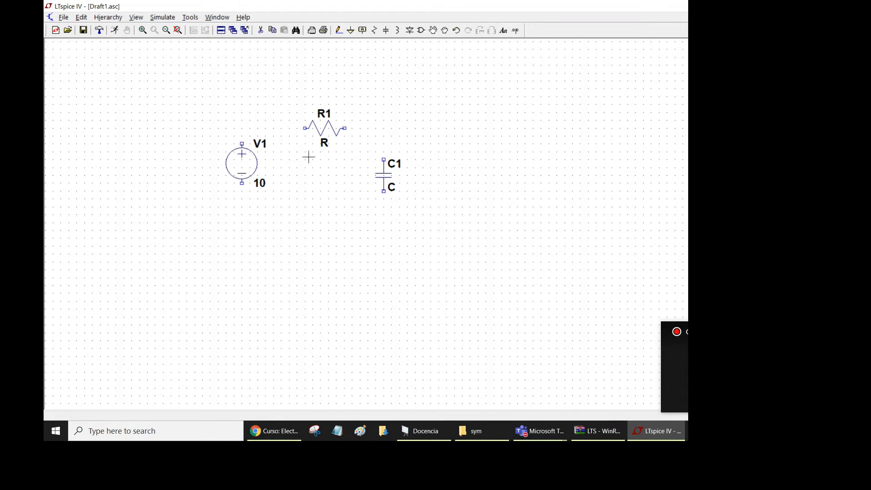
- Set the resistor's value to 1k
right_click(326, 143)
text(1k)
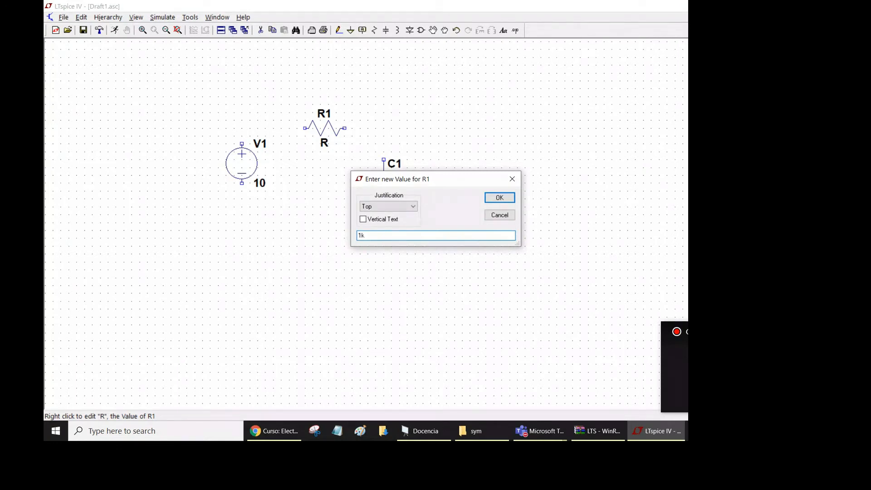
text(o)
key(BackSpace)
key(BackSpace)
key(BackSpace)
key(Return)
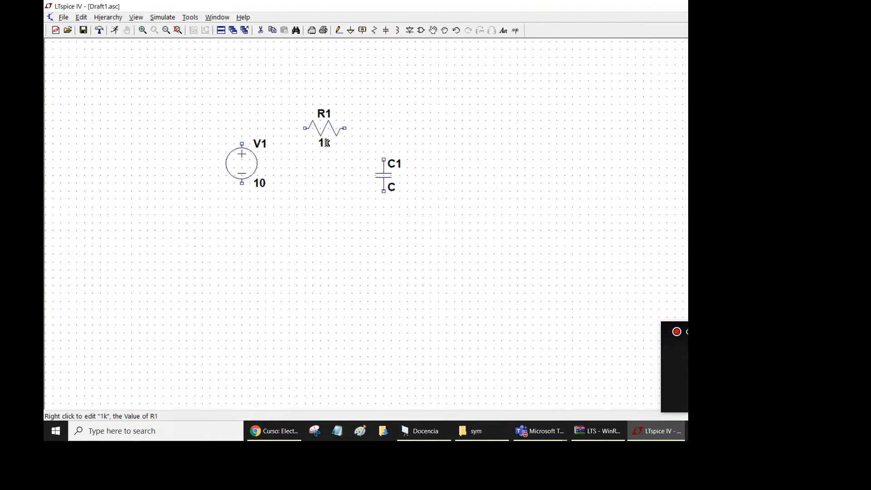
- Set the capacitor's value to 1u
right_click(390, 188)
text(1u)
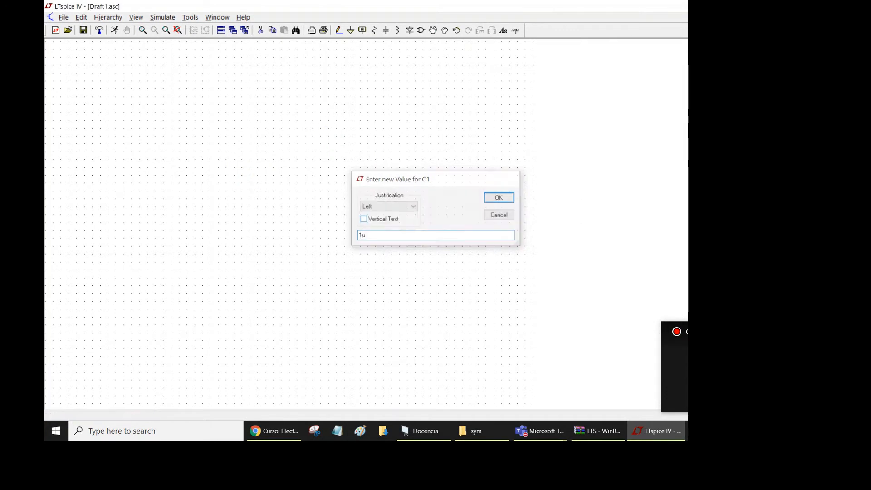
key(Return)
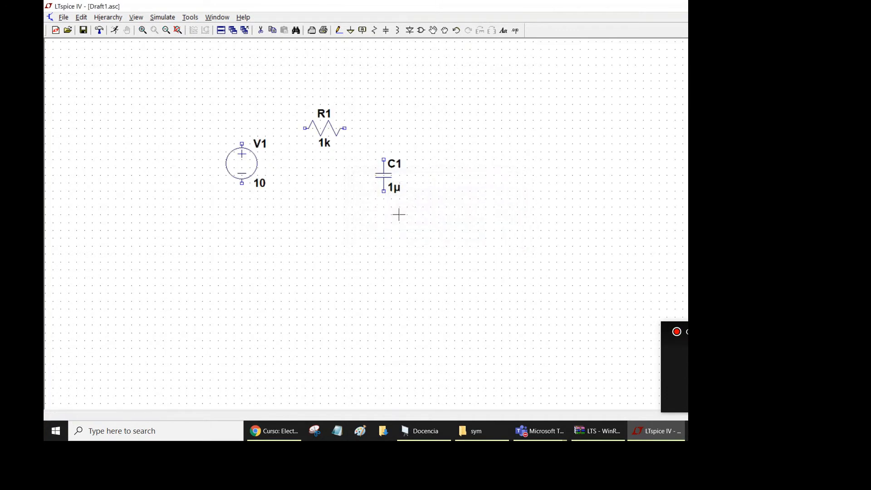
- Enter the capacitor's value in scientific notation as 1e-6
right_click(389, 186)
text(1e-6)
key(Return)
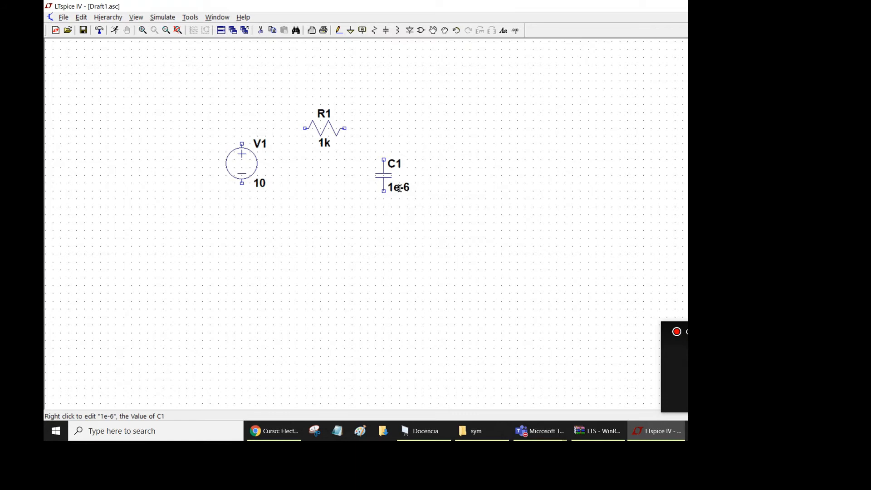
- Change the capacitor's value back to 1u
right_click(389, 186)
click(371, 236)
key(BackSpace)
key(BackSpace)
key(BackSpace)
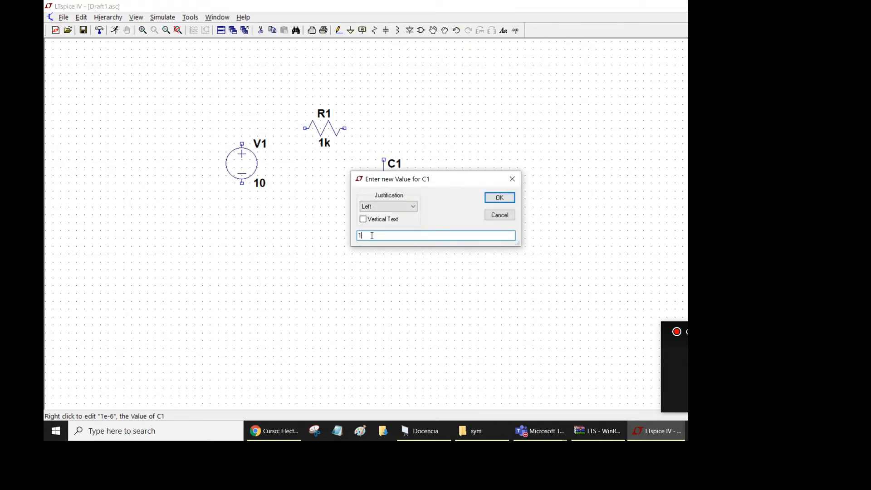
text(u)
key(Return)
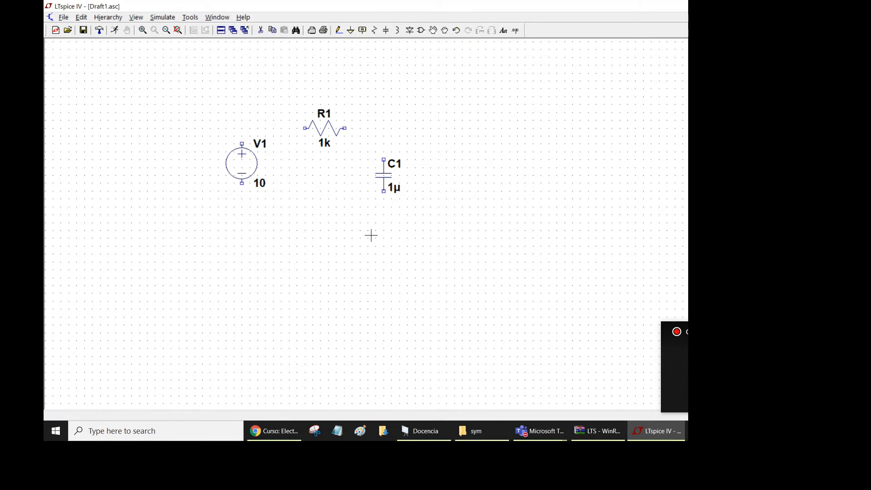
click(338, 30)
click(305, 128)
right_click(242, 128)
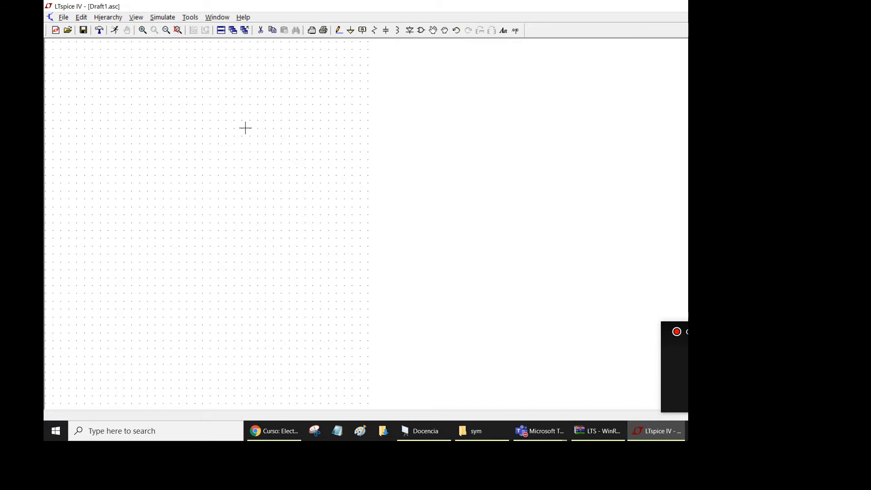
- Wire the resistor's left terminal to the positive terminal of the voltage source
click(338, 31)
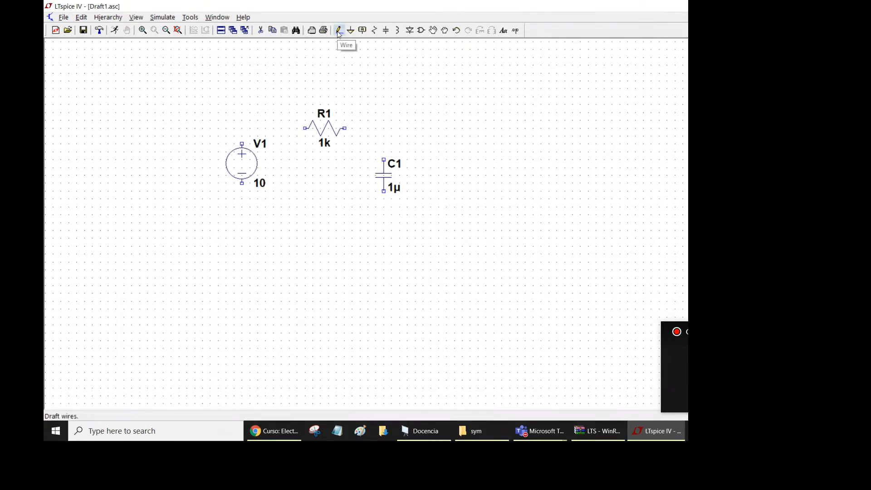
click(305, 128)
click(241, 144)
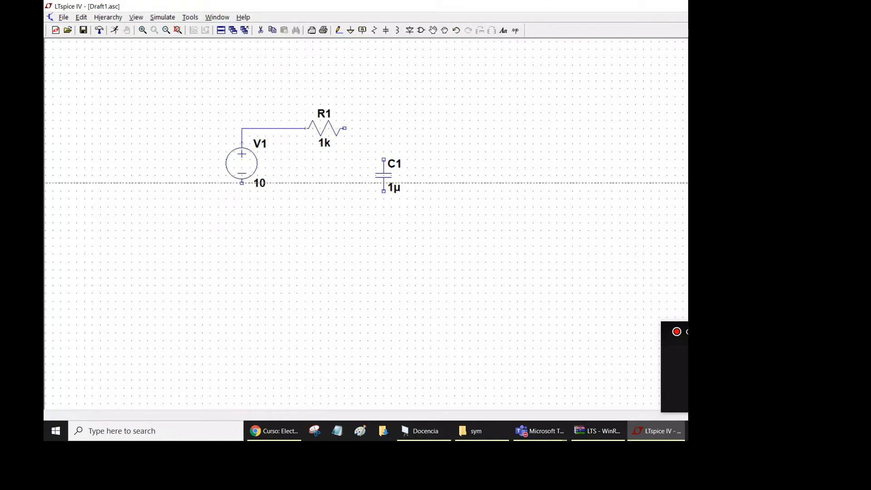
- Wire the voltage source's negative terminal to the capacitor's lower terminal, running the wire below both components
click(242, 183)
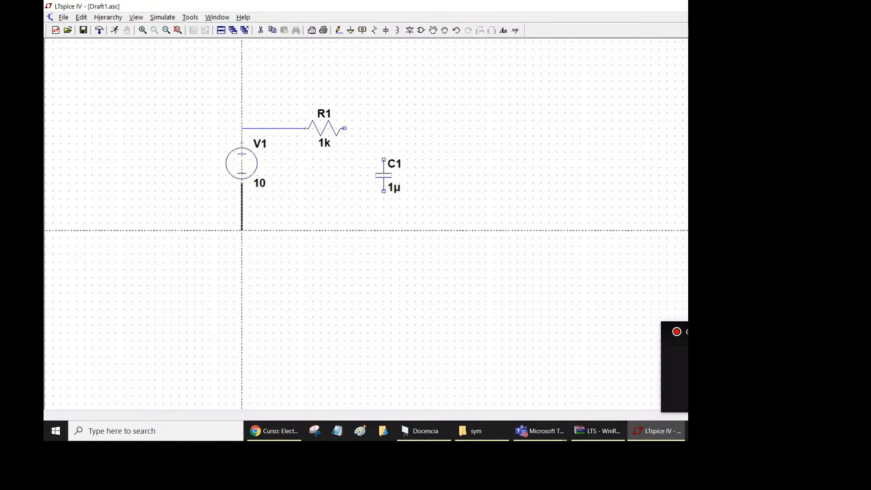
click(384, 231)
click(384, 191)
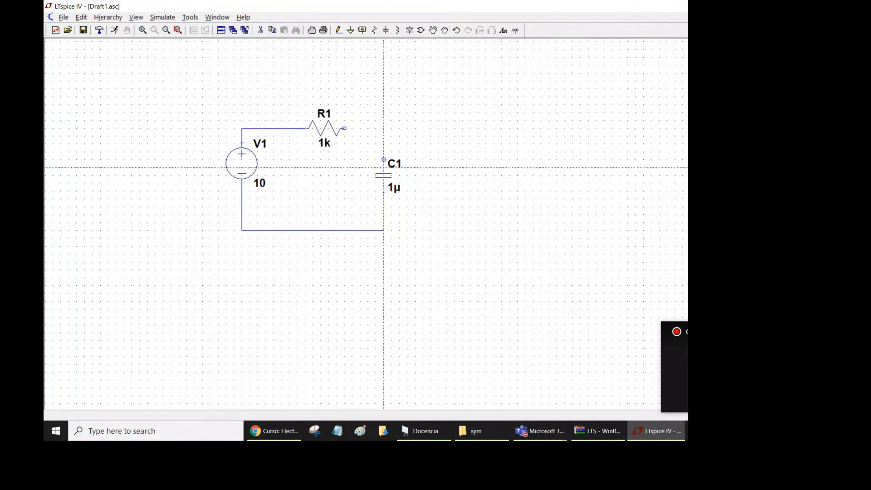
- Draw a short wire upward from the capacitor's upper terminal, then delete it
click(383, 159)
click(383, 136)
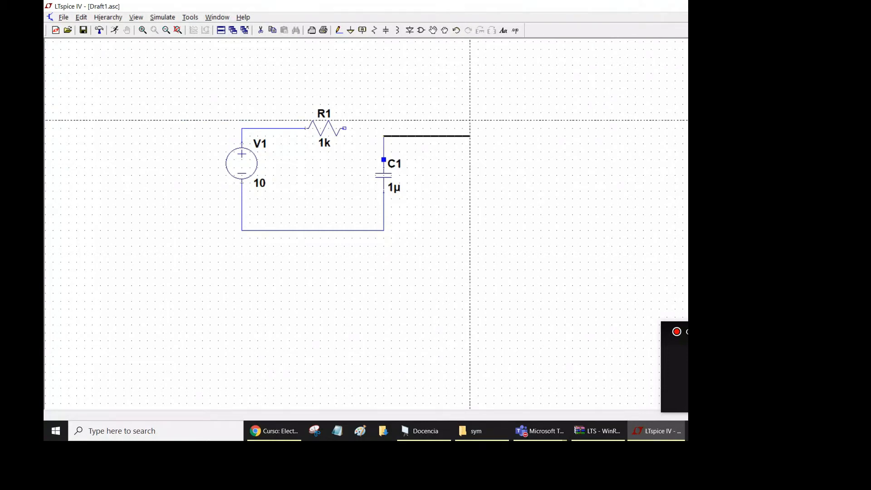
key(Escape)
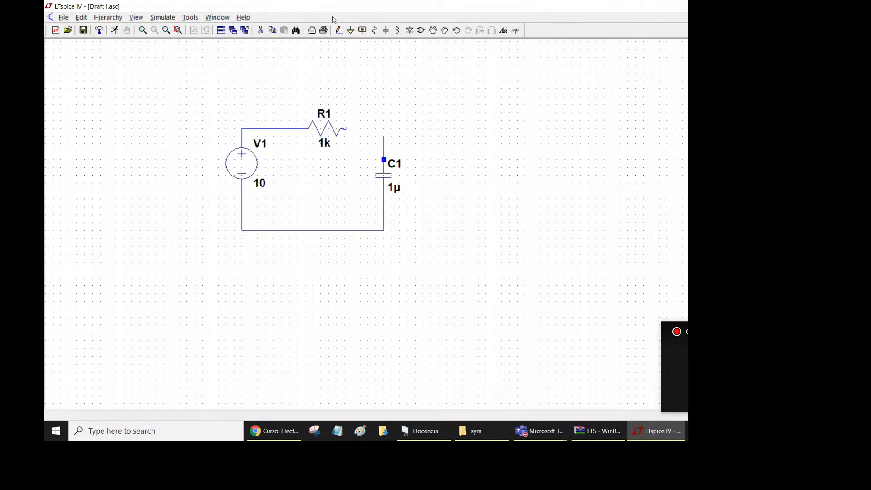
click(261, 30)
click(385, 143)
key(Escape)
click(82, 18)
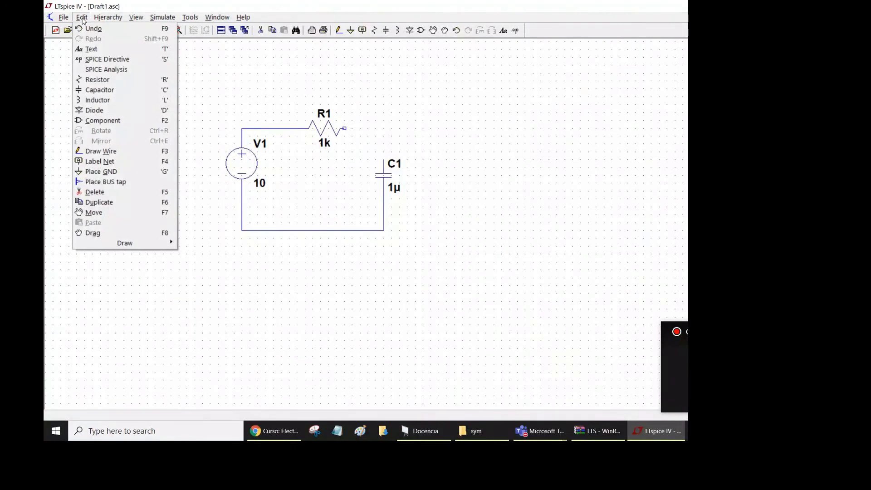
mouse_move(138, 20)
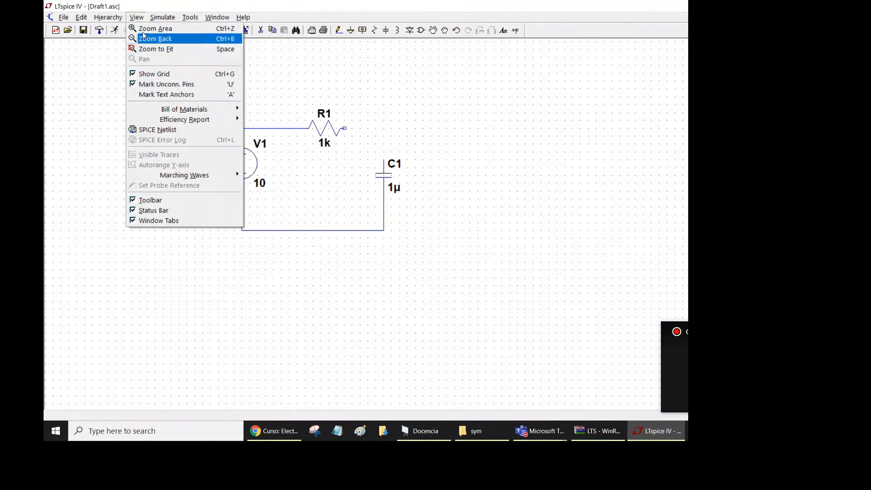
mouse_move(83, 22)
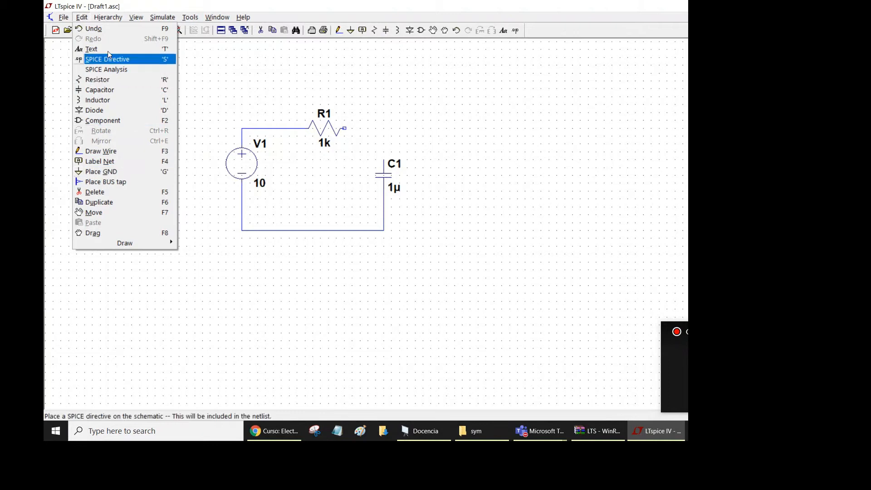
click(250, 70)
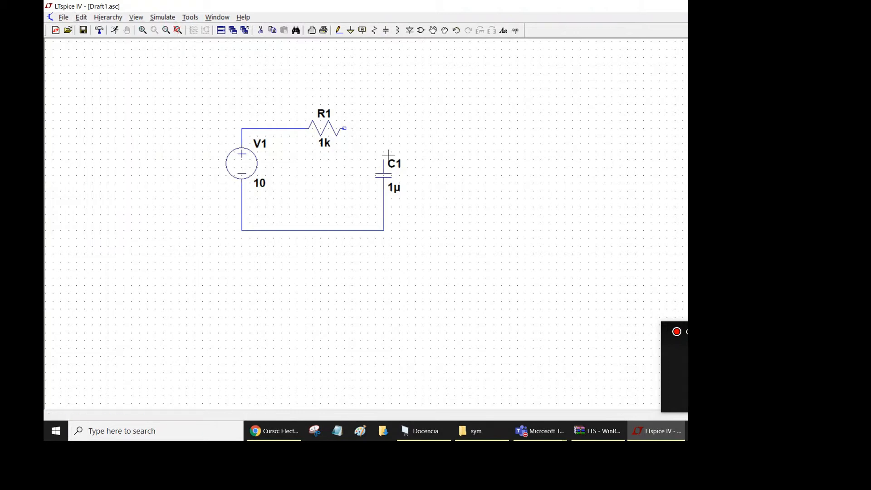
scroll(383, 161, up, 2)
scroll(384, 161, down, 2)
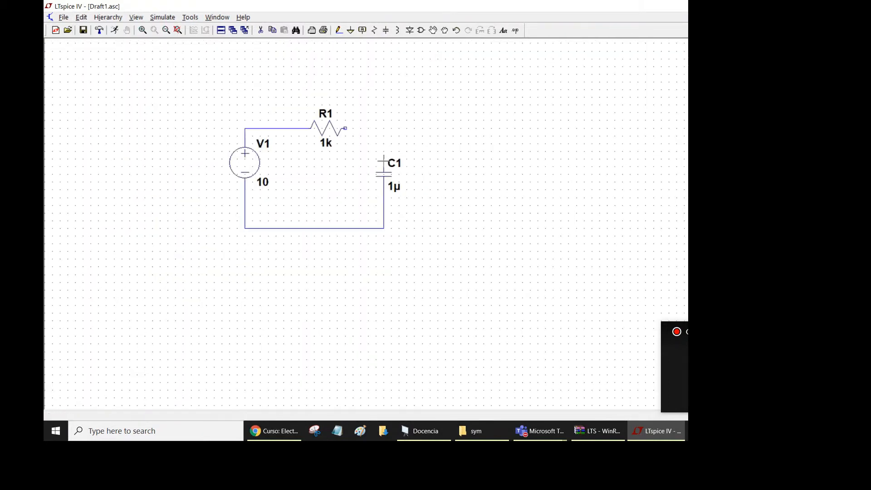
- Move the capacitor off its wire to the right and delete the leftover wire fragment at its old position
click(339, 30)
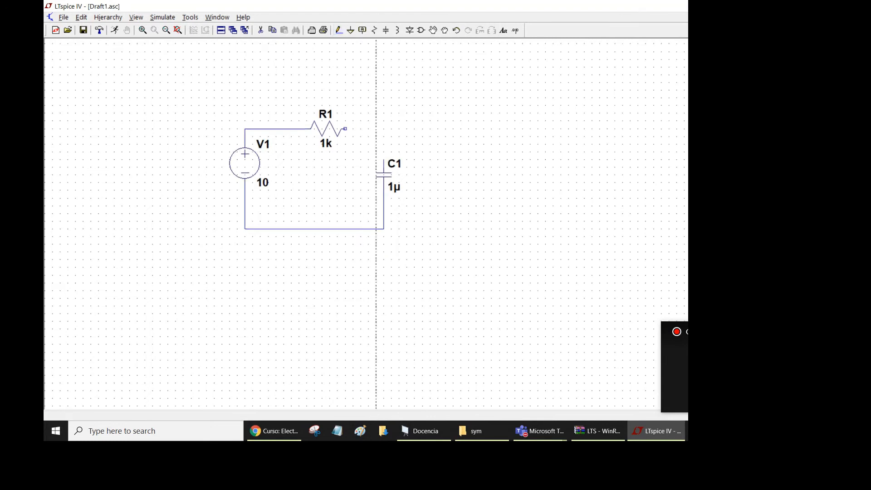
click(433, 30)
click(383, 177)
click(422, 175)
click(261, 30)
drag(374, 148, 396, 177)
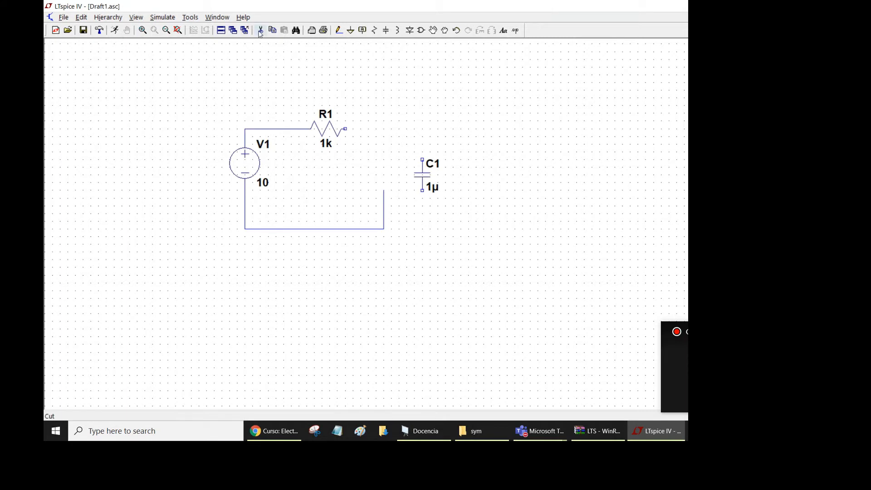
- Move the capacitor back to its original position on the end of the lower wire
click(433, 30)
click(424, 157)
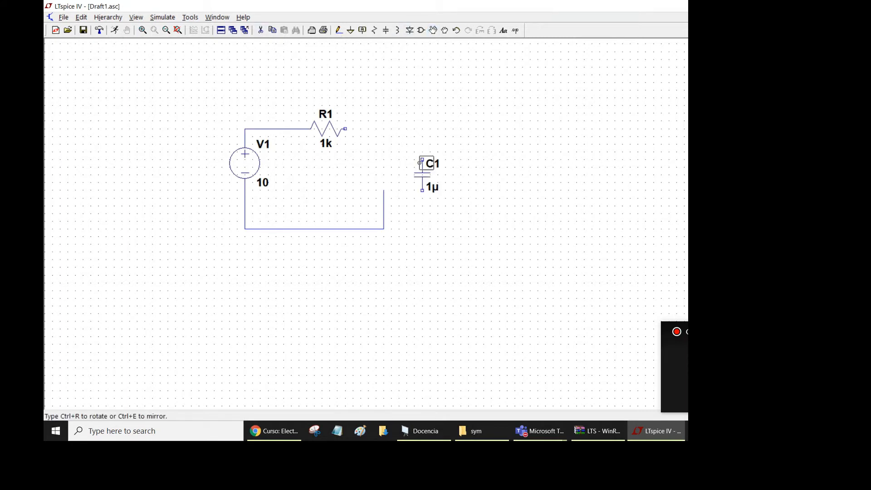
click(428, 177)
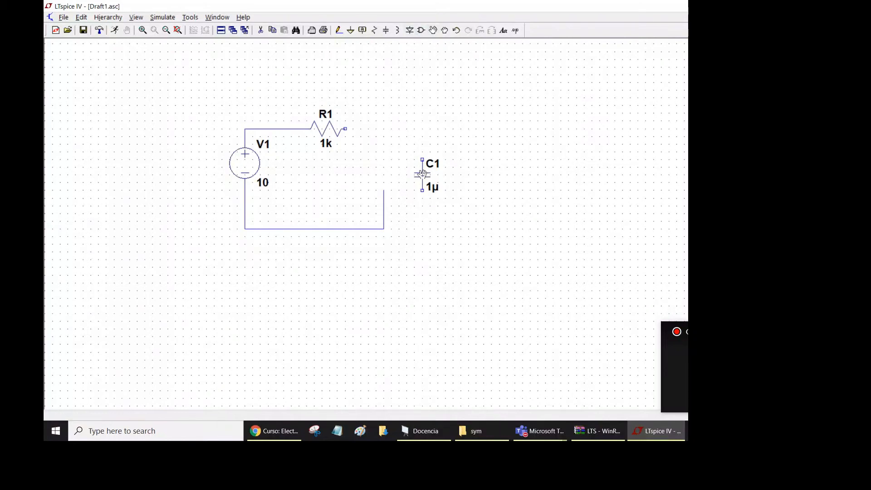
click(421, 174)
click(383, 174)
- Wire the capacitor's upper terminal to the resistor's right terminal to close the loop
click(339, 31)
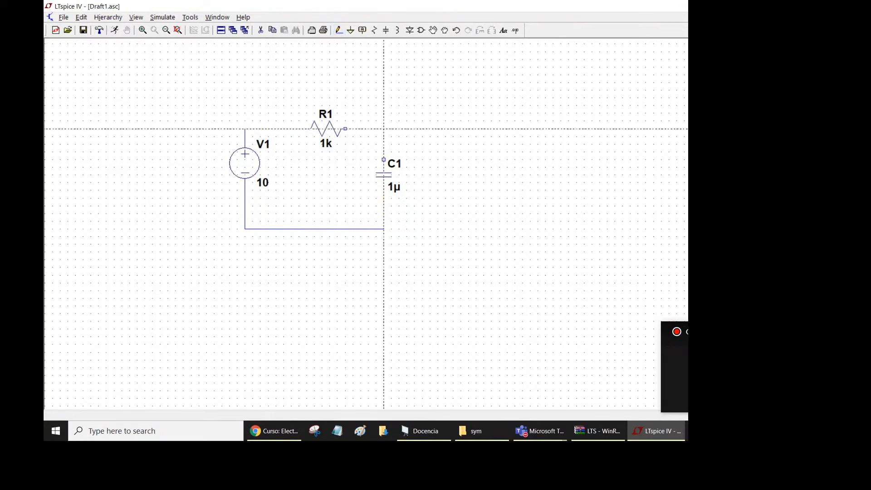
click(383, 159)
click(345, 129)
key(Escape)
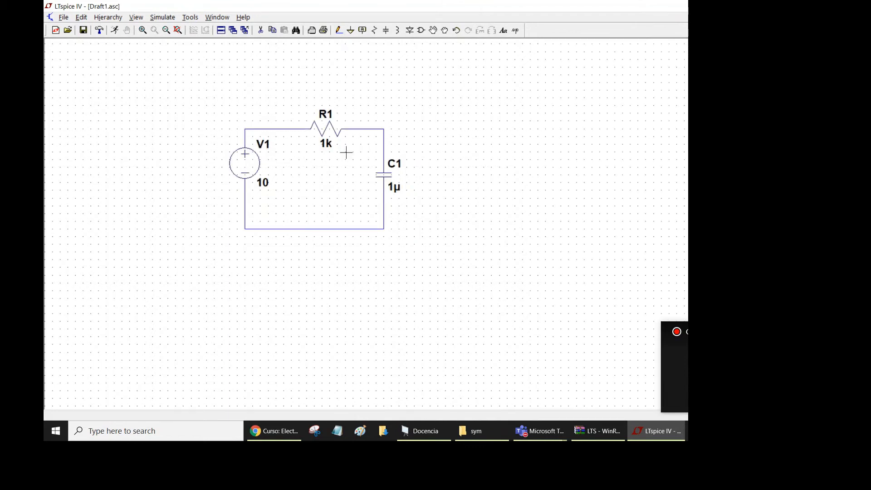
- Move the capacitor out of the circuit to the right, then undo the move
click(443, 31)
click(383, 174)
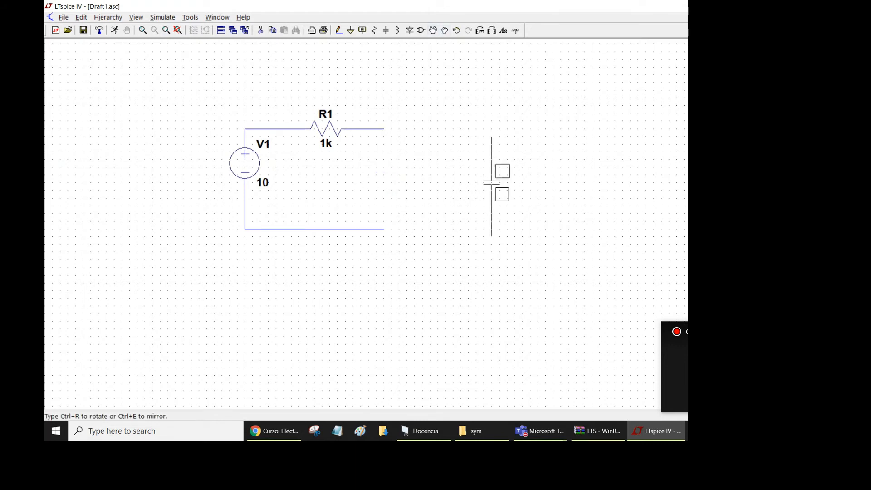
click(491, 179)
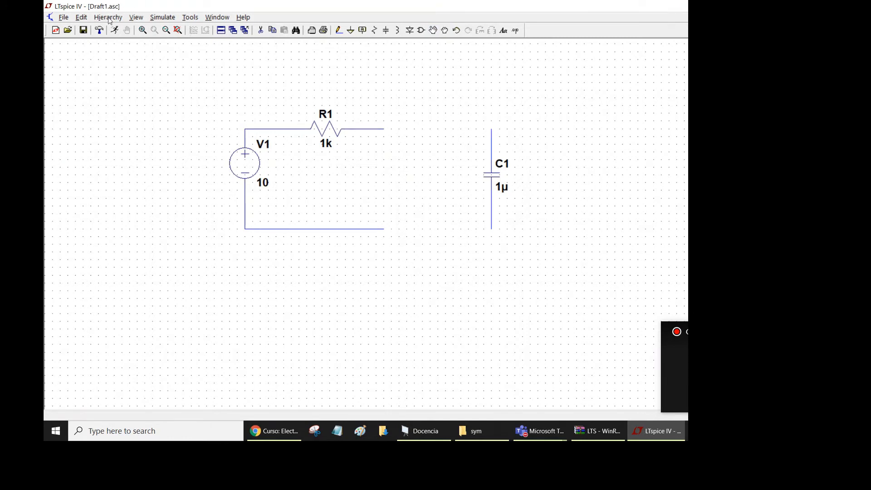
click(84, 19)
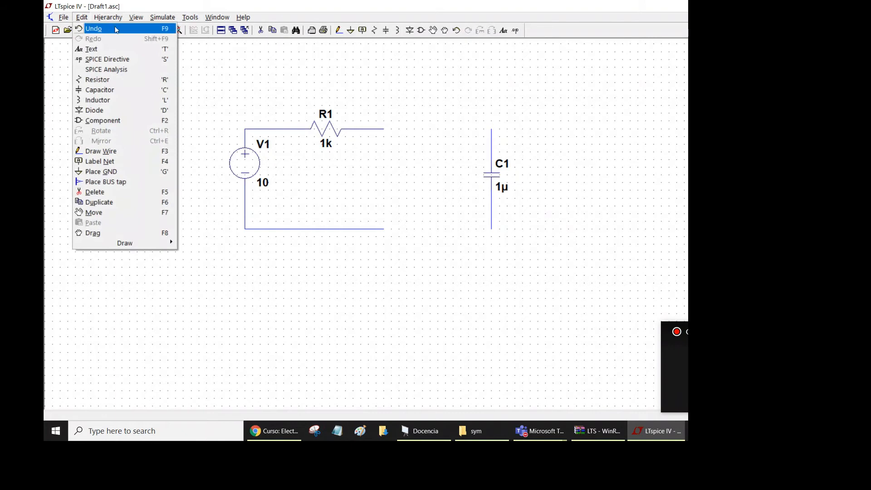
click(114, 29)
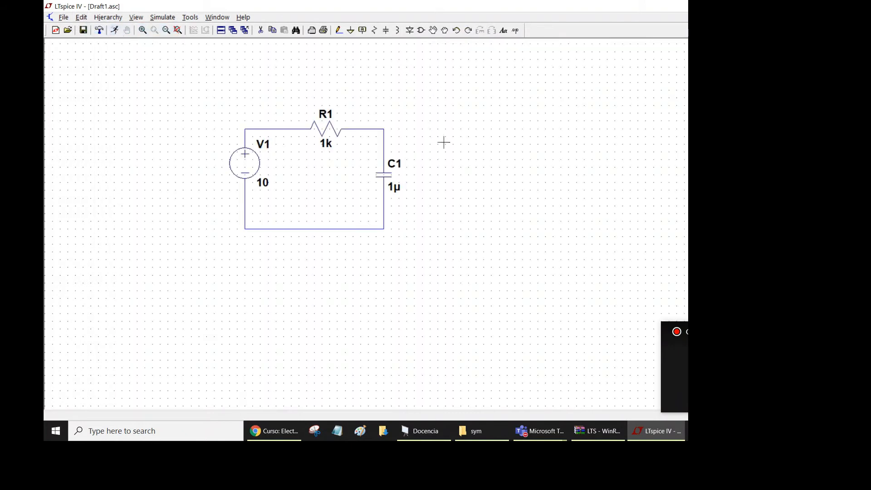
- Shift the capacitor slightly to the right with its wires still attached, widening the circuit loop
click(444, 30)
drag(356, 111, 433, 260)
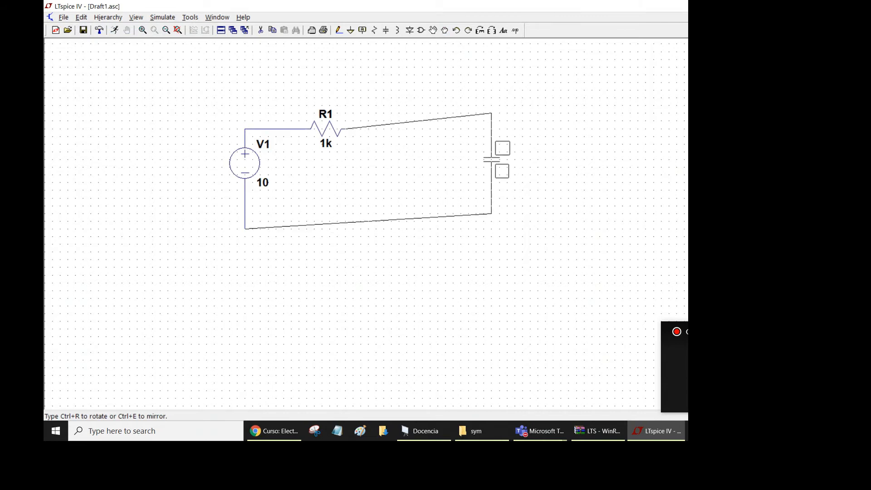
click(519, 228)
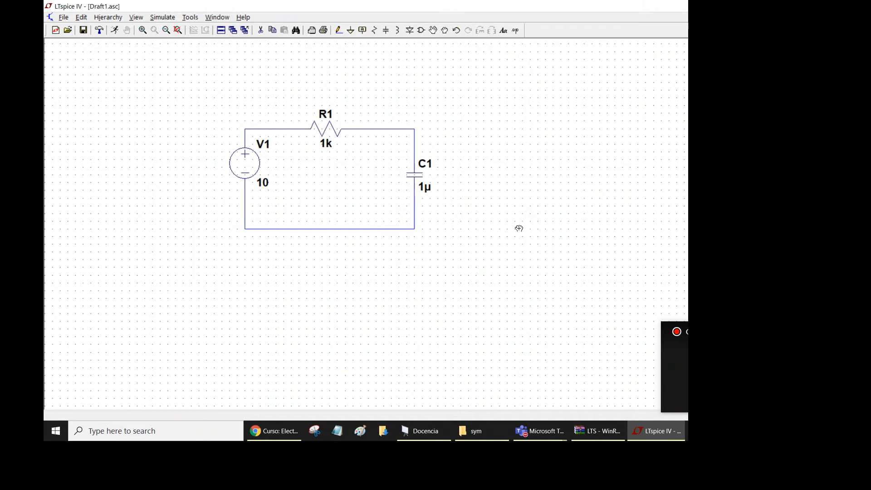
- Place a ground symbol below the middle of the lower wire and connect it to that wire
click(352, 31)
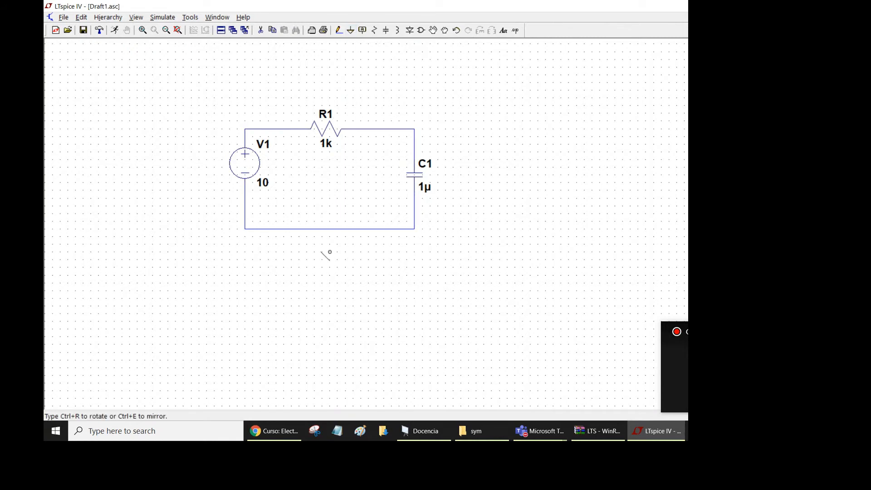
click(330, 252)
right_click(384, 260)
click(339, 30)
click(330, 252)
click(330, 229)
right_click(336, 190)
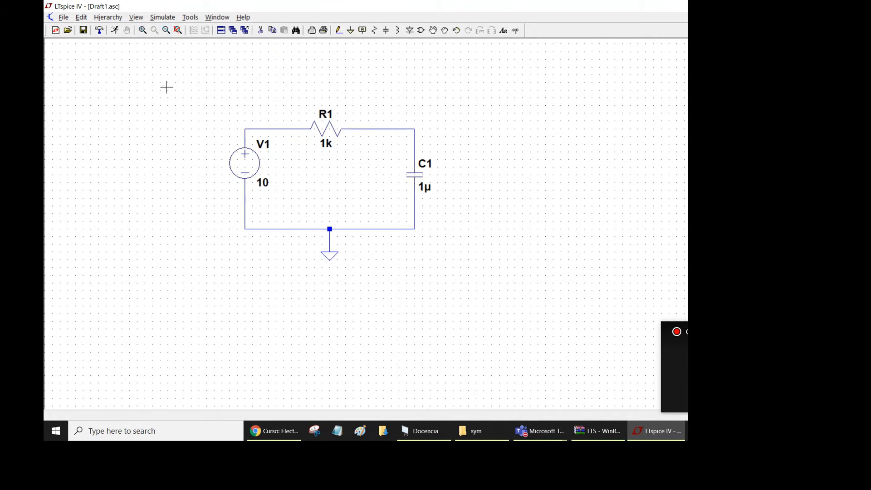
click(156, 30)
click(162, 17)
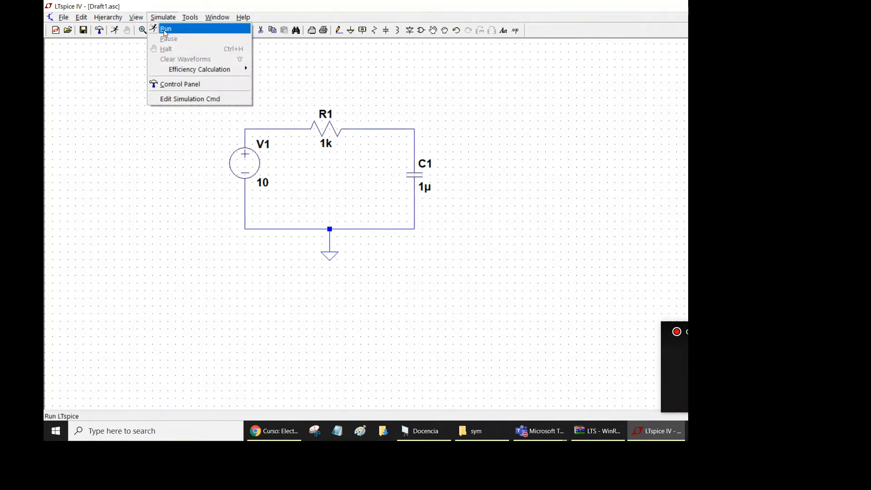
click(166, 30)
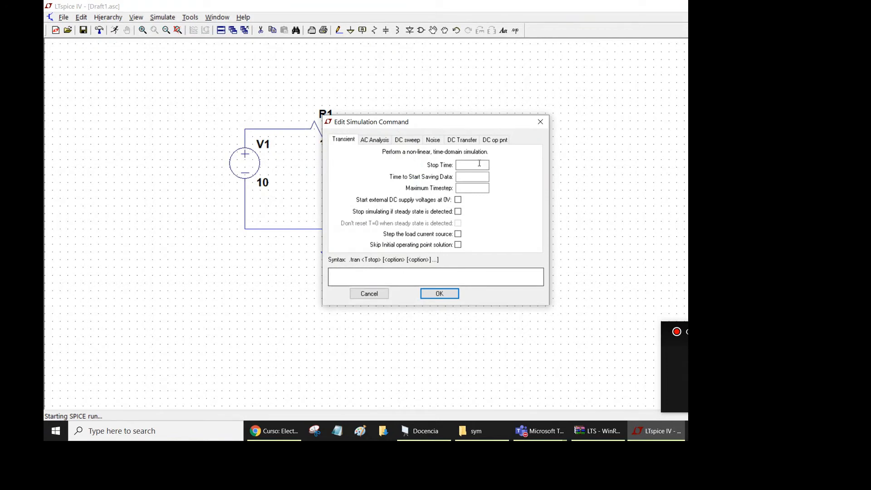
click(541, 123)
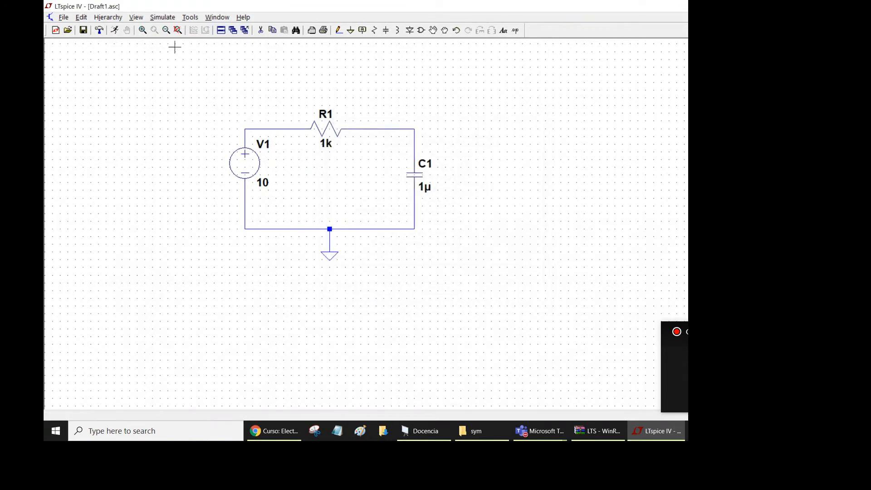
- Examine the settings of the transient, AC analysis, DC sweep, noise, DC transfer and DC operating point simulation types
click(164, 18)
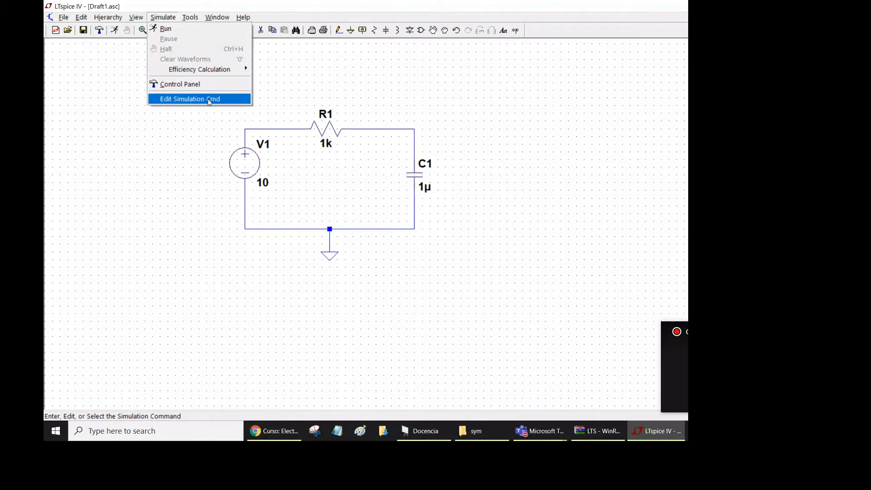
click(209, 100)
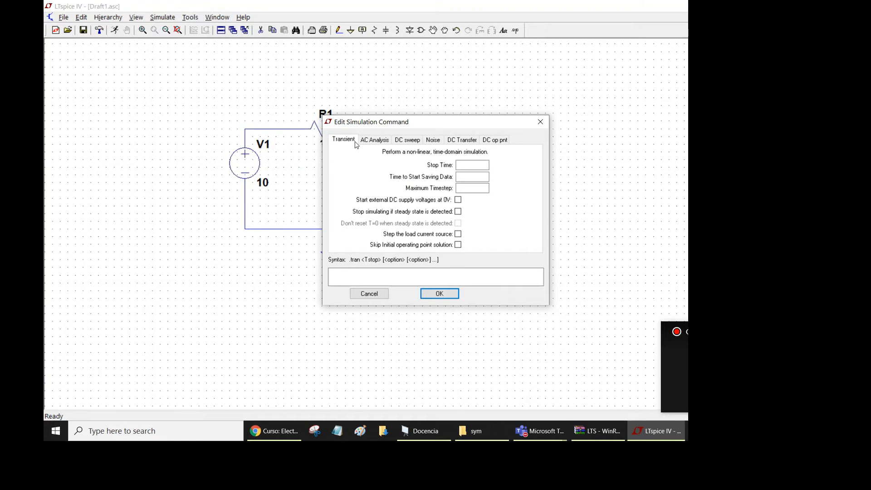
click(377, 143)
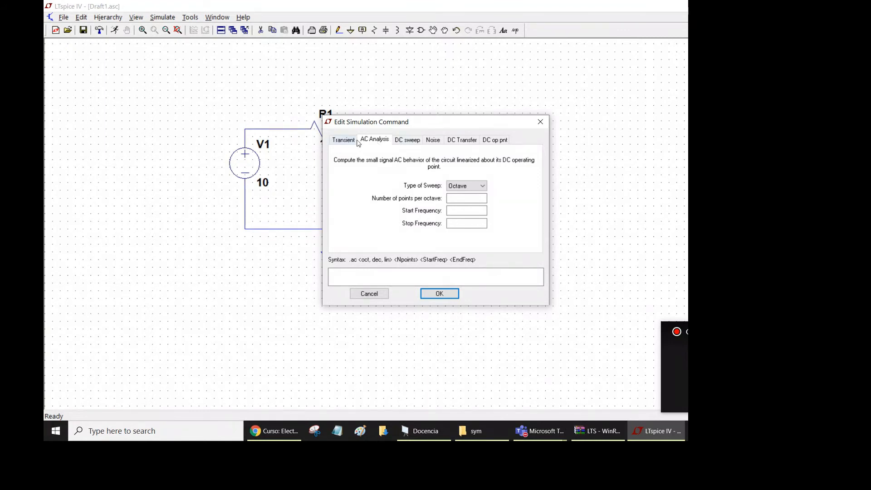
click(415, 144)
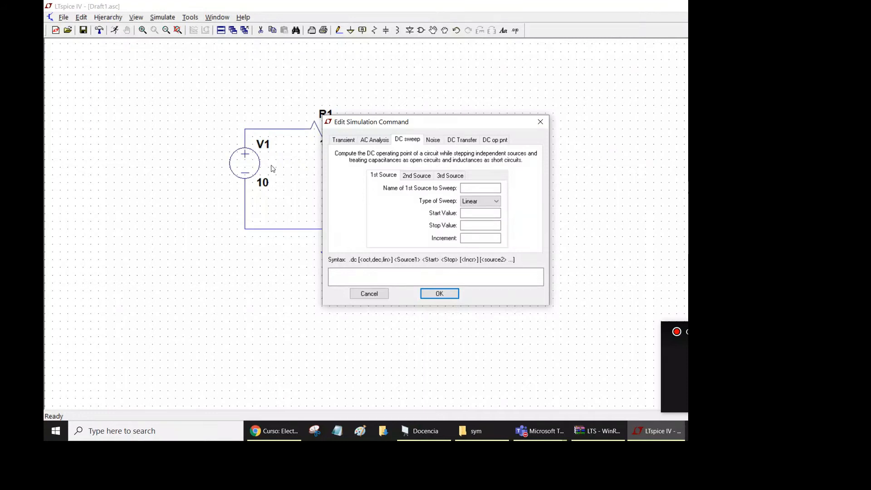
click(434, 140)
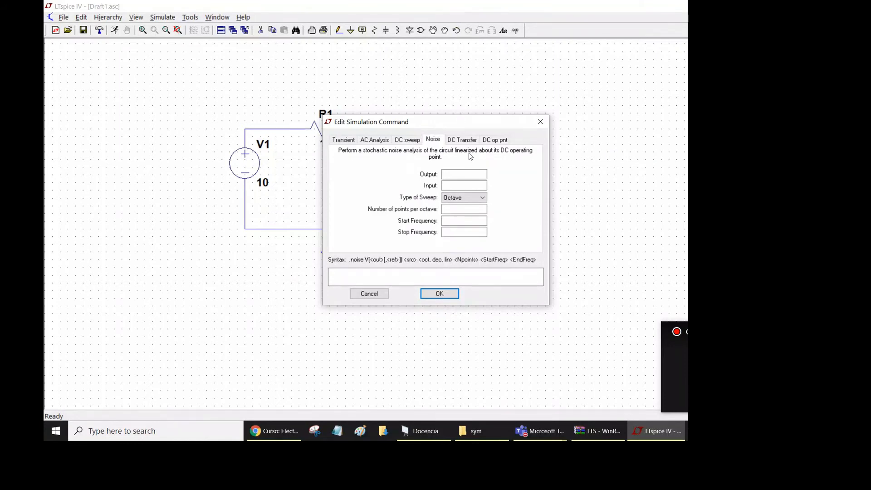
click(459, 142)
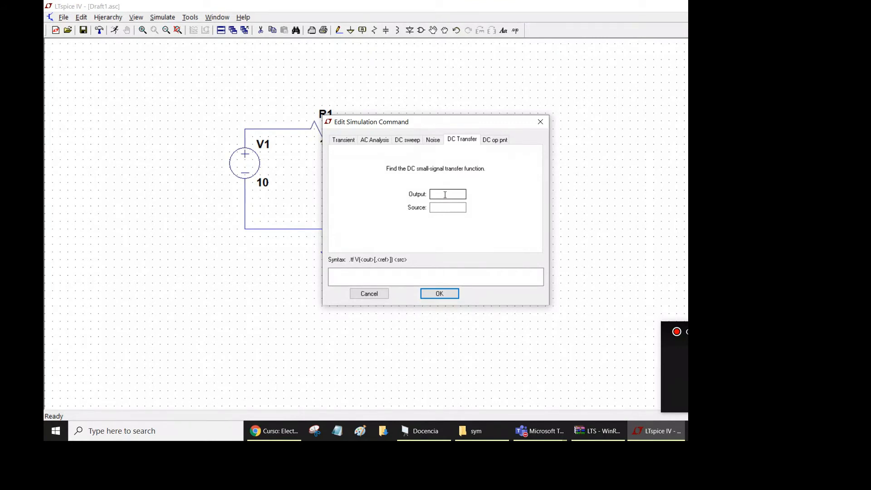
click(496, 141)
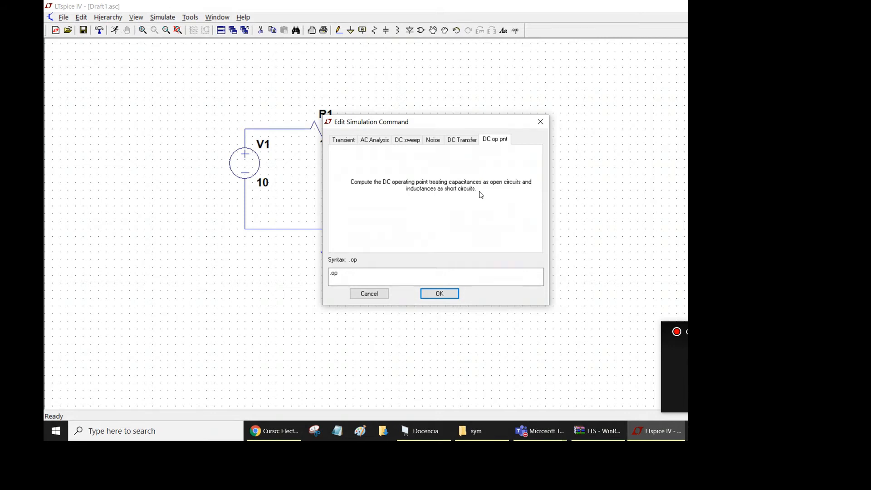
click(343, 141)
- Choose DC operating point analysis and place the .op directive above the resistor
click(497, 141)
click(439, 294)
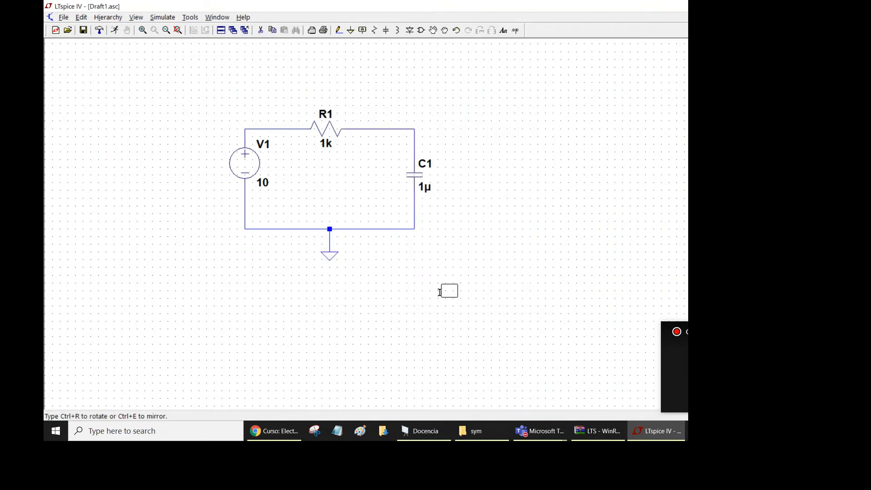
click(292, 72)
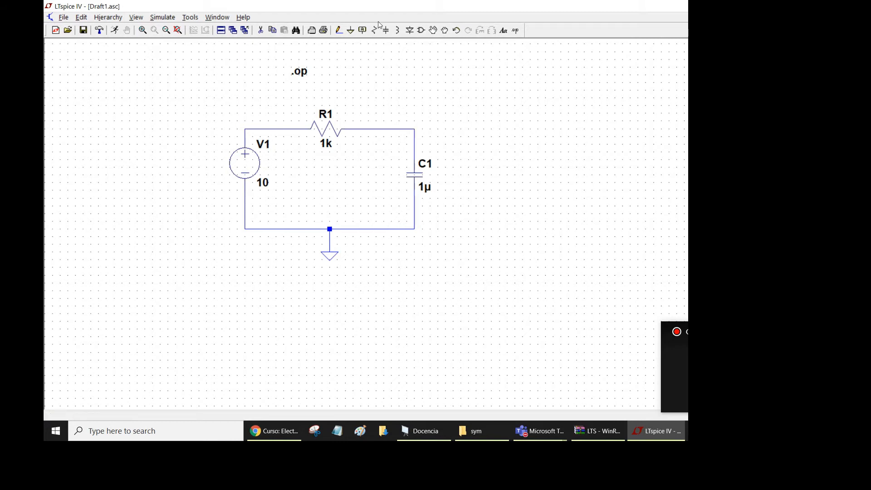
- Label the net between the voltage source and the resistor as "in"
click(363, 32)
click(363, 32)
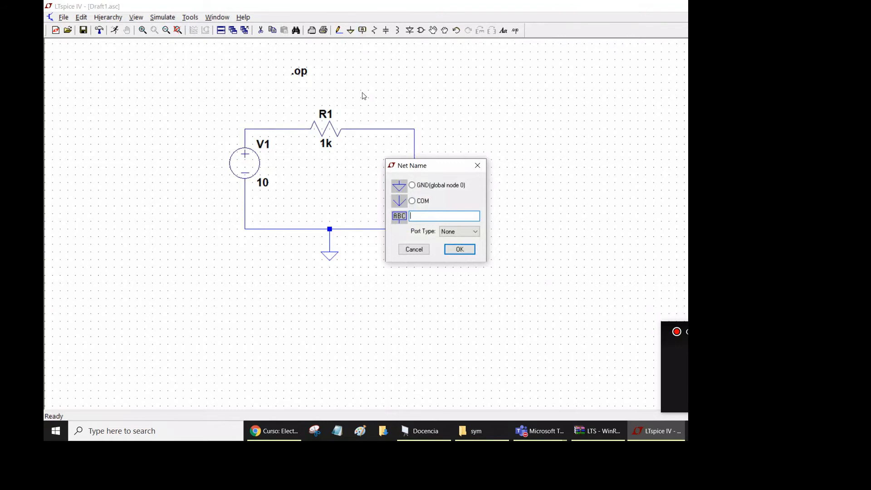
text(in)
key(Return)
click(279, 111)
key(Escape)
- Label the net between the resistor and the capacitor as "out"
click(362, 30)
text(out)
key(Return)
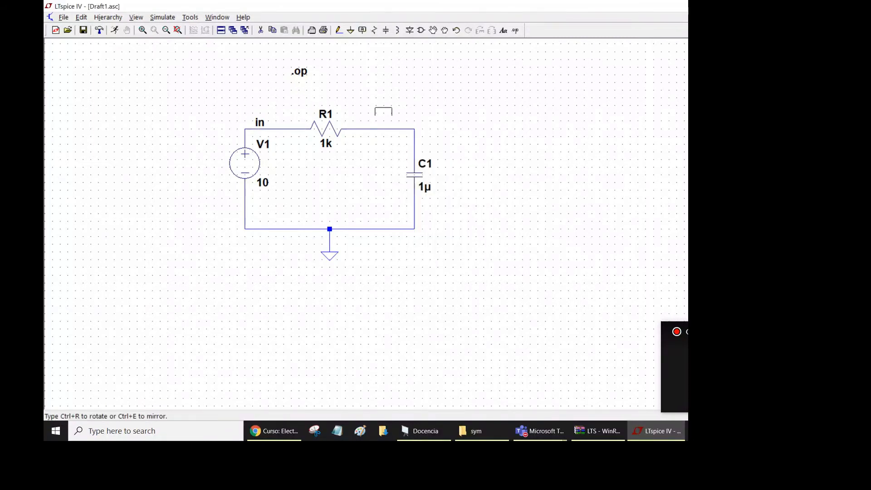
click(391, 129)
key(Escape)
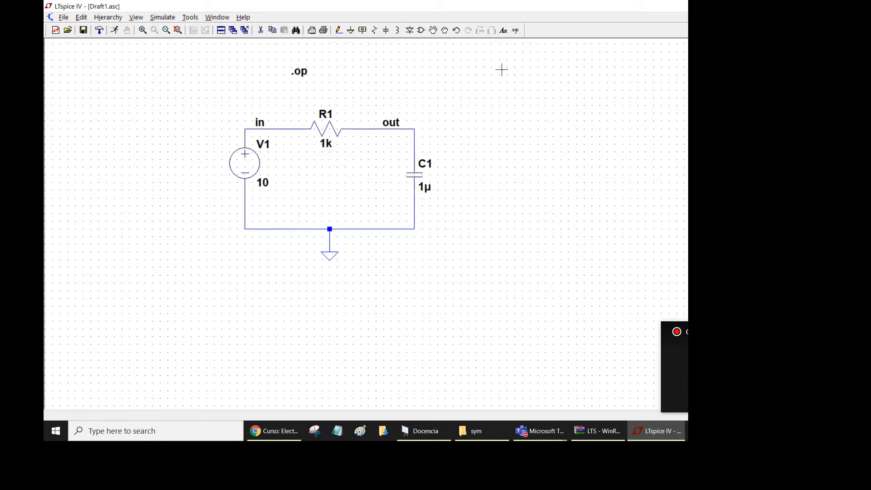
- Run the operating point simulation, move the results window beside the circuit to read it, and close it
click(116, 29)
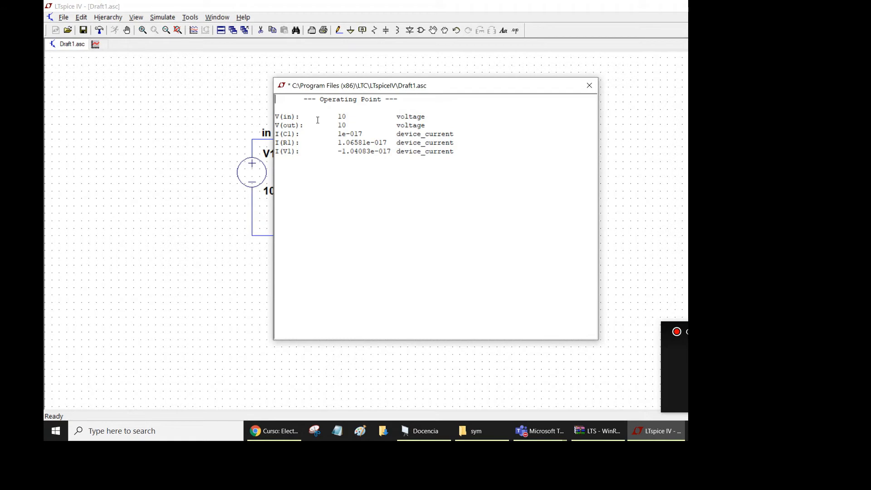
drag(373, 90, 601, 85)
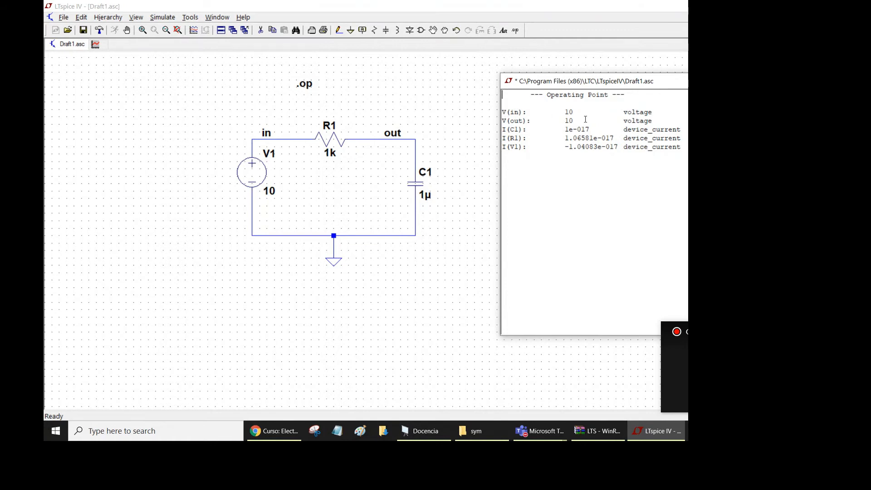
drag(735, 81, 692, 80)
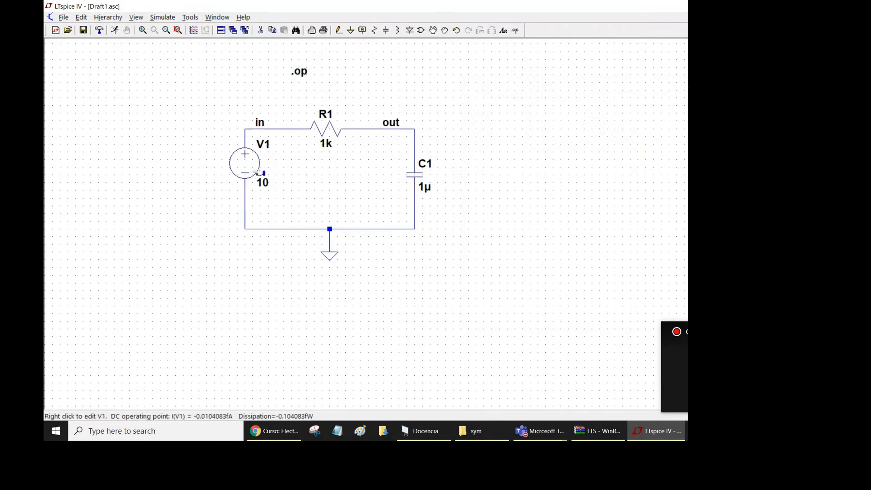
- Place an operating point voltage label at the corner above the capacitor and move the "out" label closer to the resistor
mouse_move(414, 129)
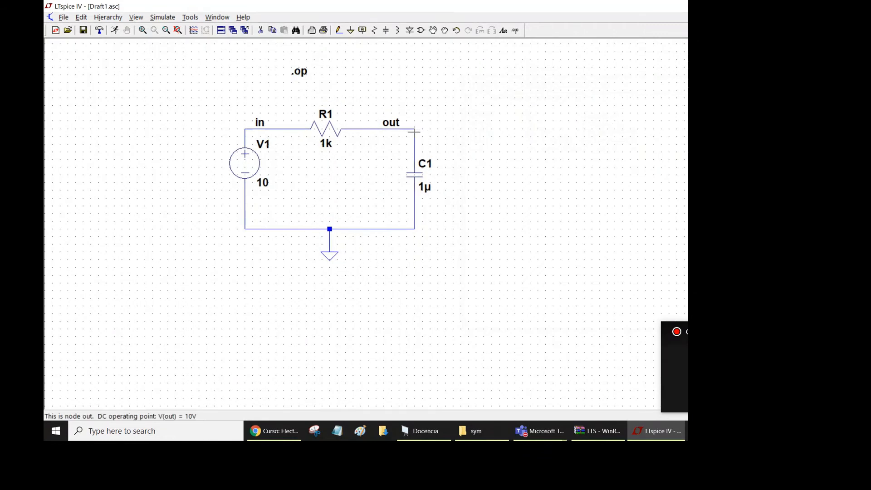
key(F4)
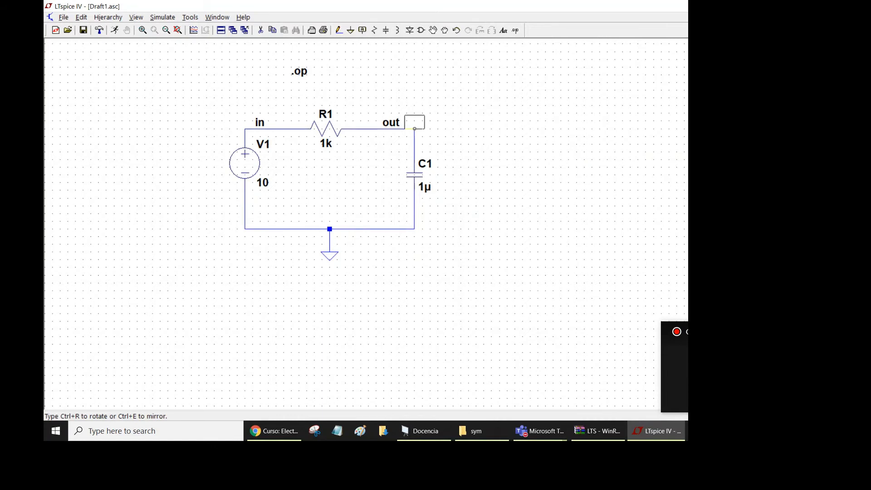
click(414, 128)
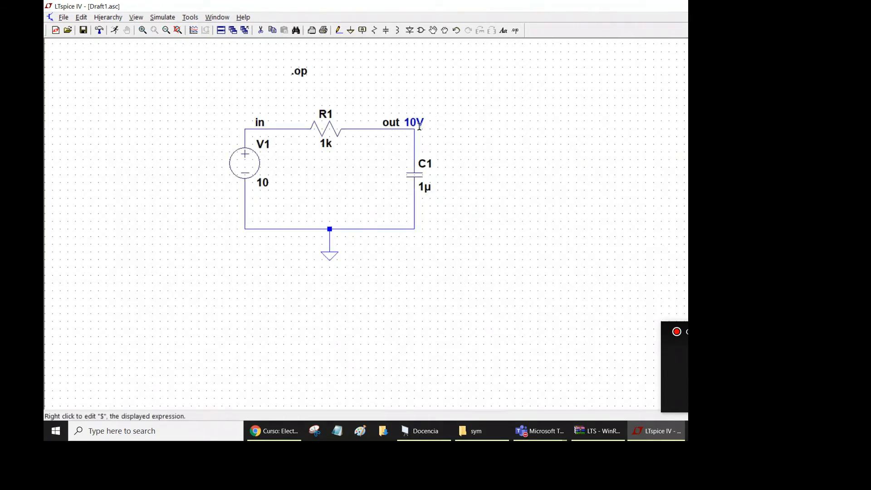
click(432, 31)
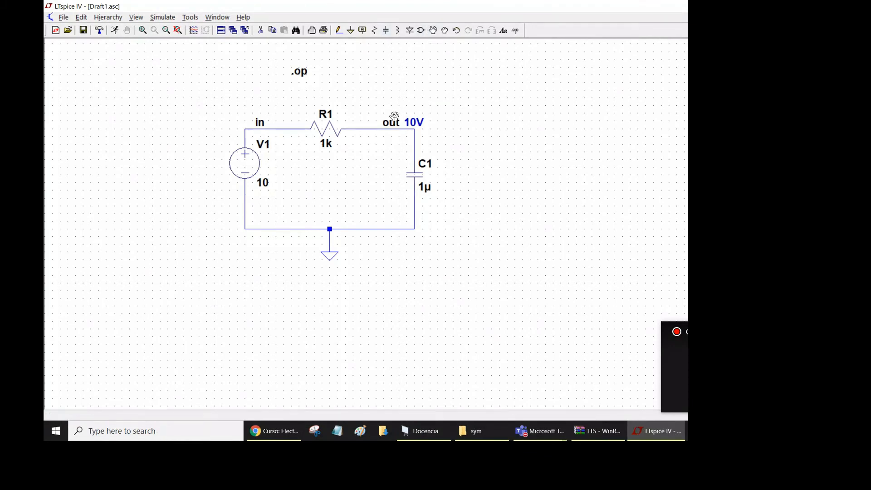
drag(395, 116, 375, 117)
key(Escape)
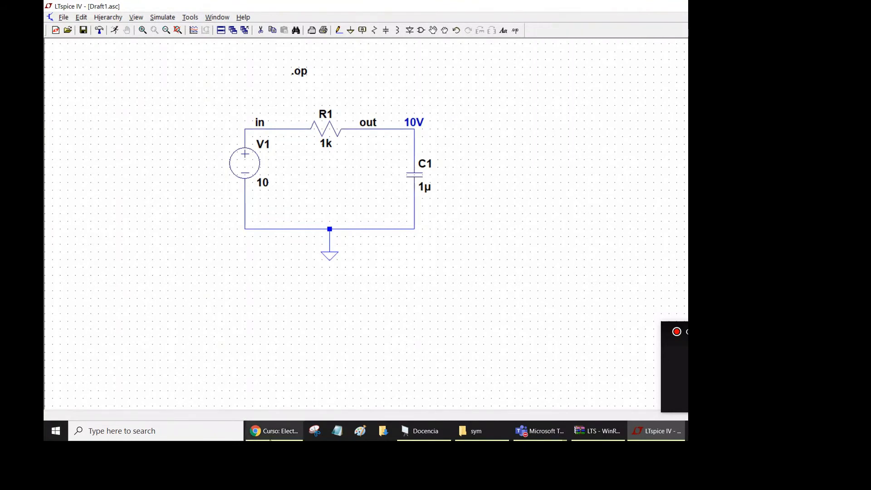
- Add the SPICE directive ".param Resis 1k" above and to the right of the circuit
mouse_move(329, 130)
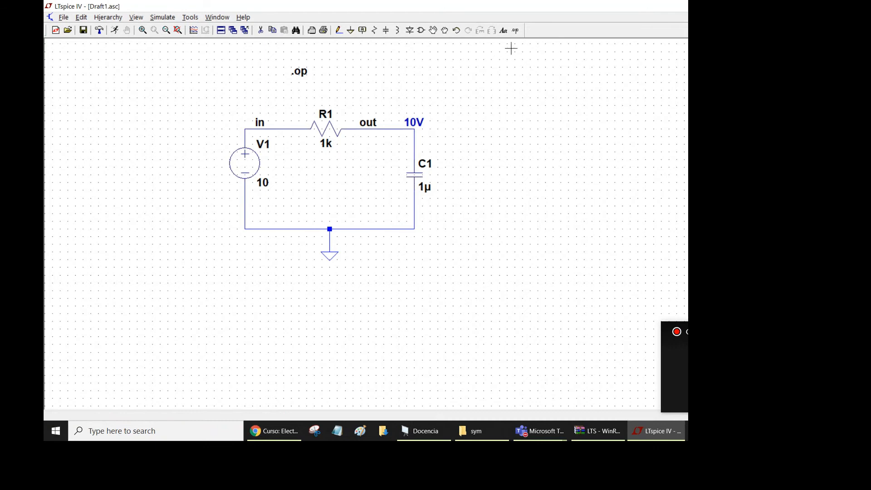
click(515, 30)
text(.param )
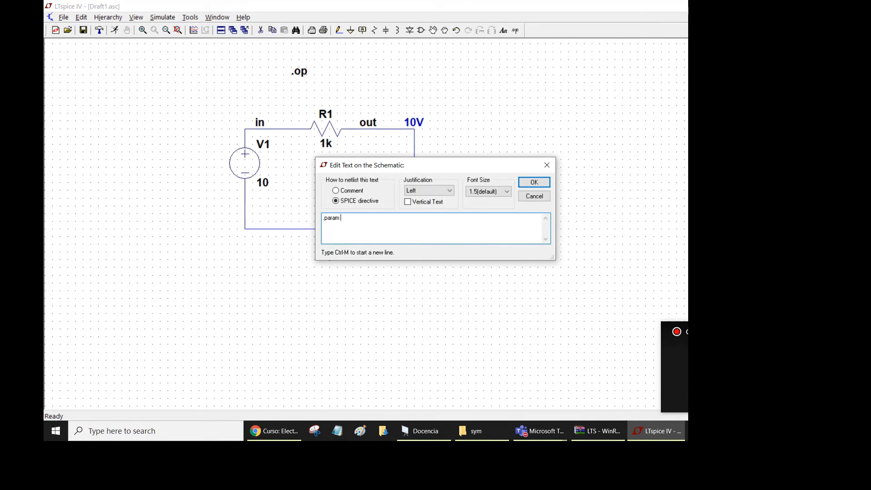
text(Resis 1k)
key(Return)
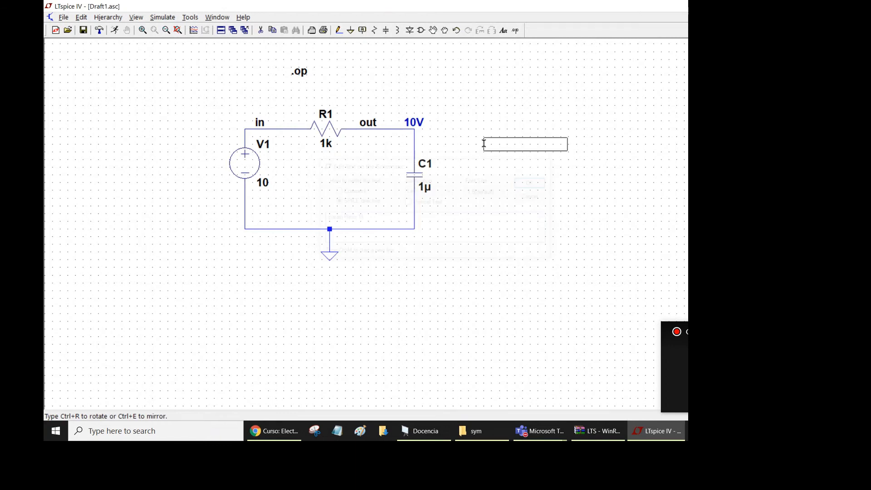
click(445, 68)
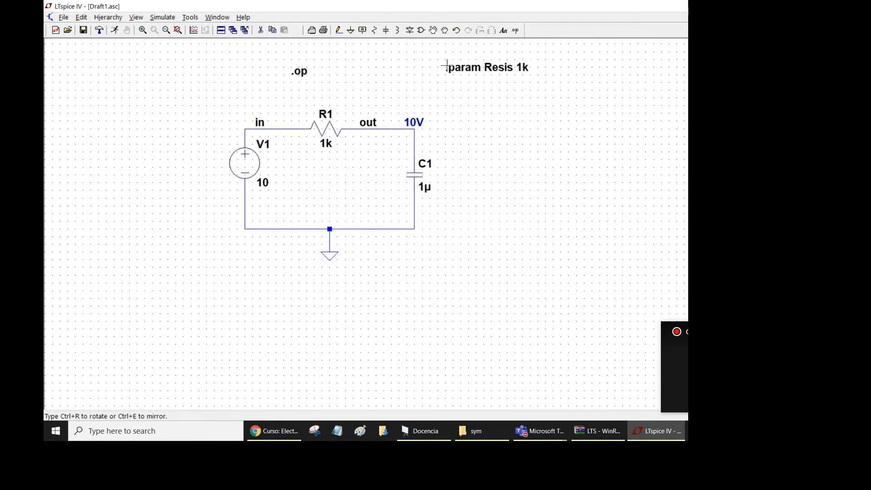
- Set R1's value to the parameter {Resis}, run the operating point simulation to check it, and close the results
right_click(326, 144)
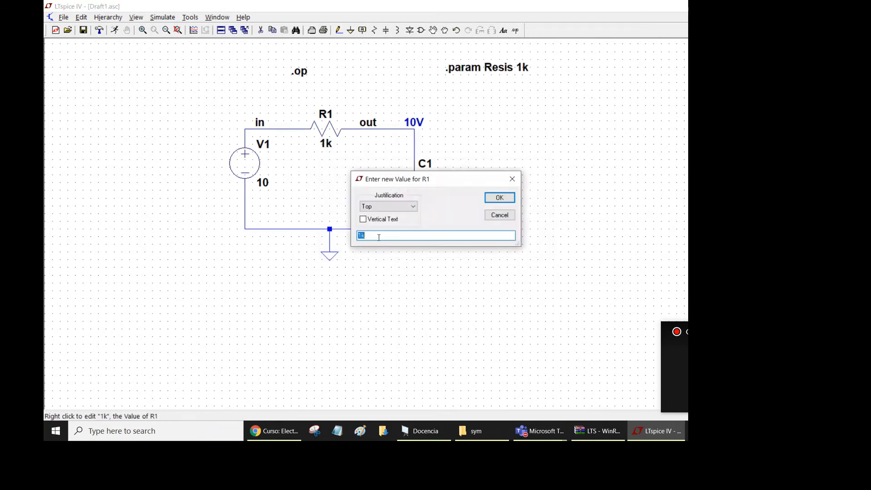
key(BackSpace)
text({}RE)
key(BackSpace)
text(esis)
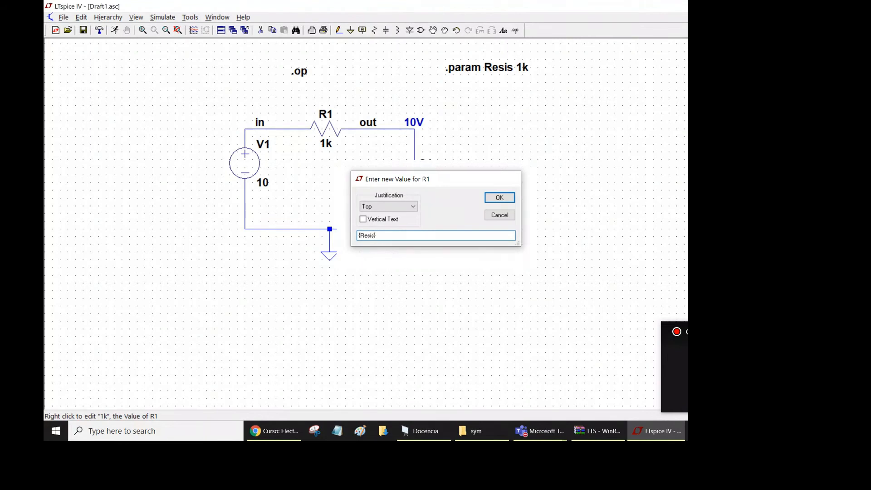
key(Return)
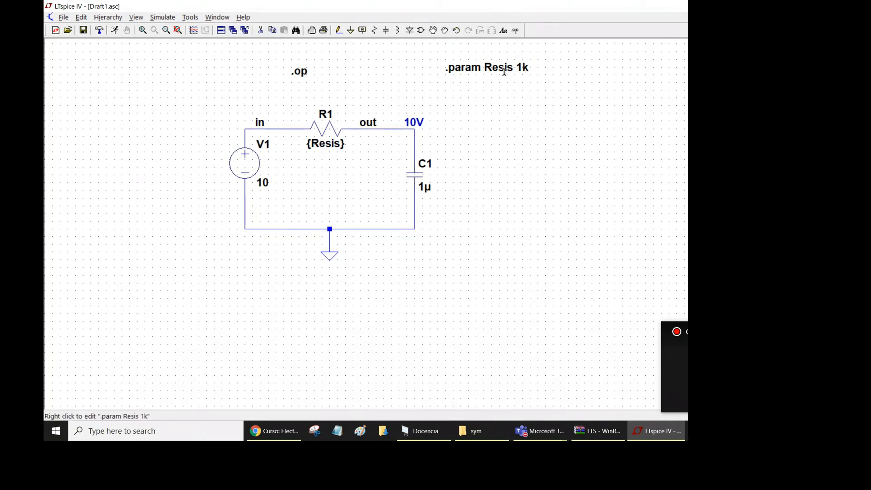
click(114, 30)
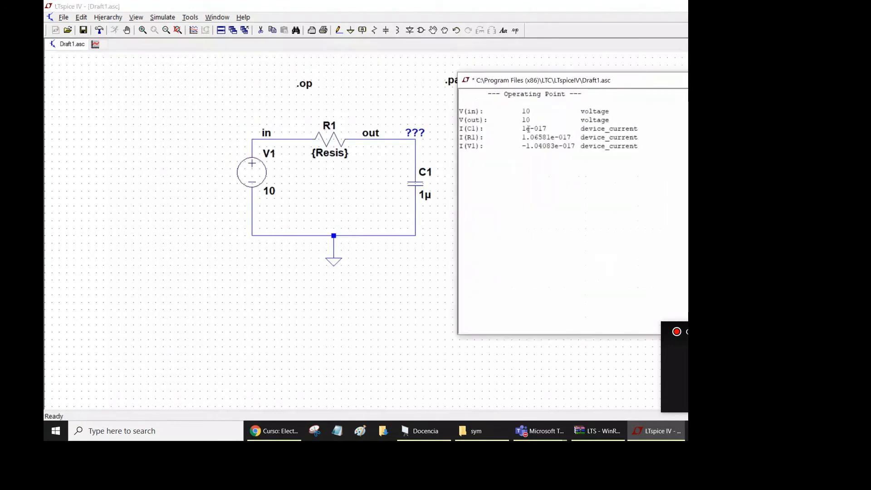
click(766, 80)
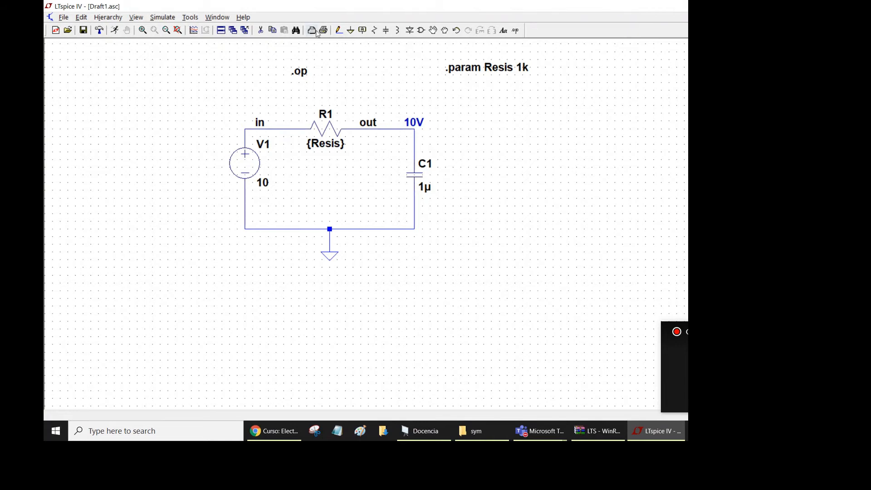
- Switch the simulation command to a transient analysis with a stop time of 5m, moving the dialog clear of the circuit
click(159, 18)
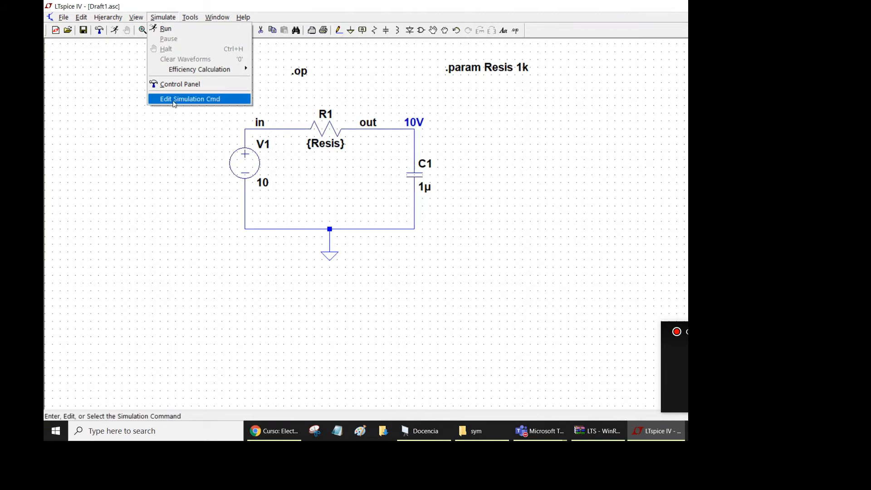
click(191, 100)
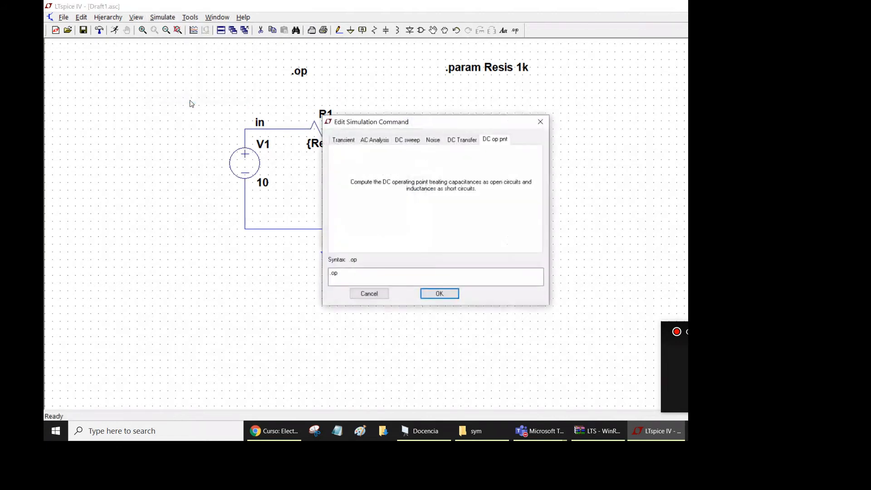
click(344, 140)
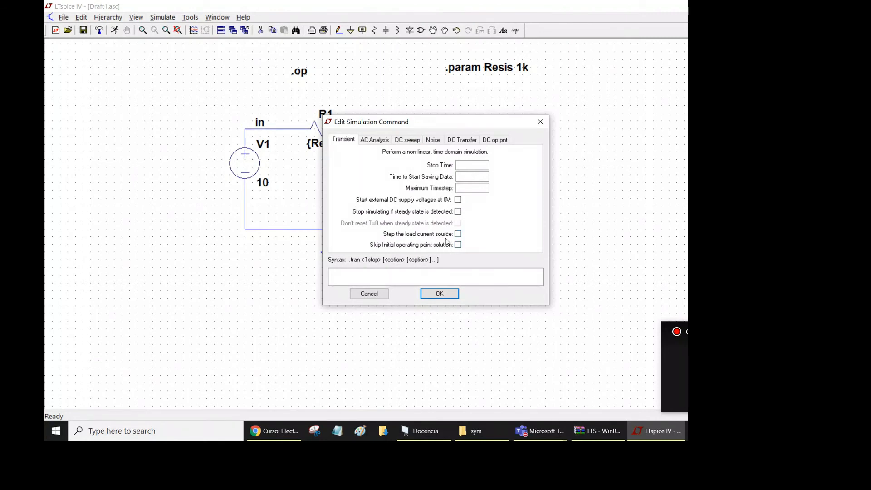
click(465, 165)
drag(459, 121, 654, 110)
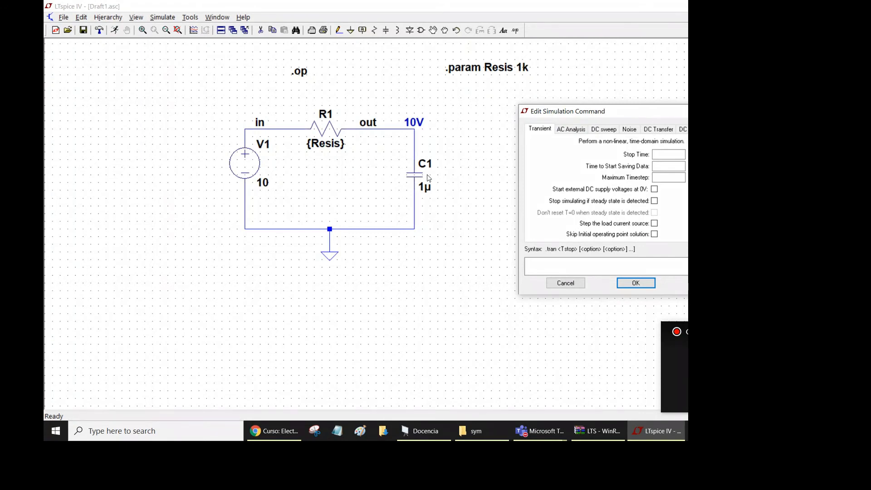
click(669, 155)
text(5)
text(m)
- Enter 4m as the time to start saving data and clear it again
click(662, 166)
text(4m)
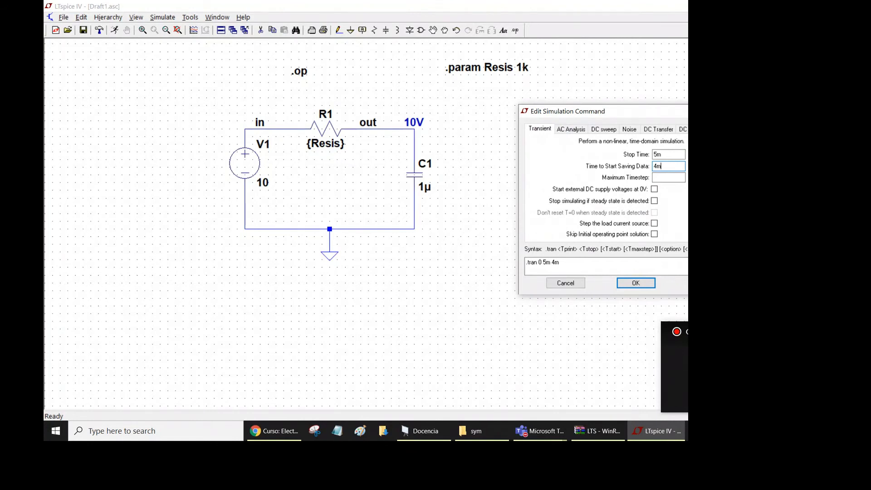
key(BackSpace)
key(BackSpace)
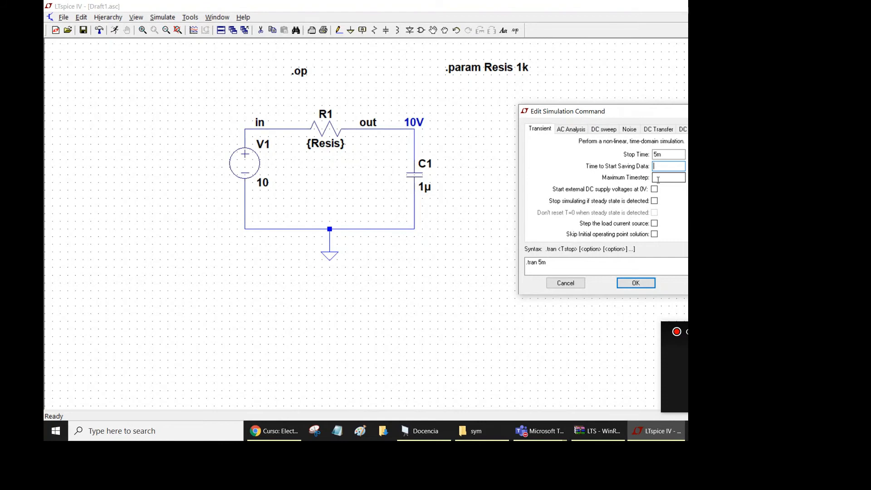
- Skip the initial operating point solution and place the ".tran 5m uic" directive below the ".param Resis 1k" directive
click(657, 179)
click(654, 235)
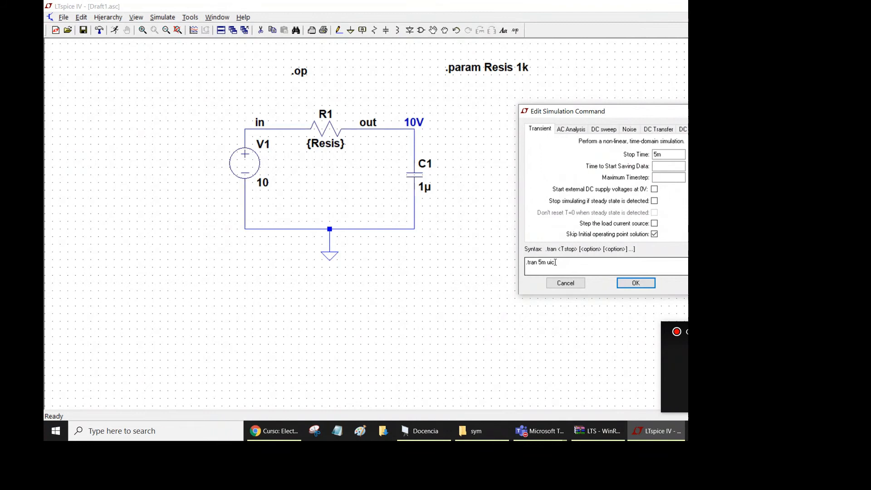
click(636, 284)
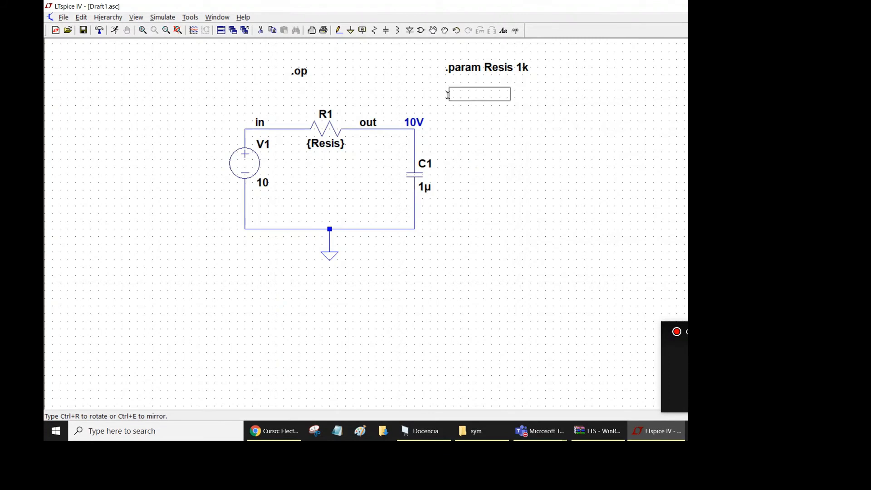
click(446, 94)
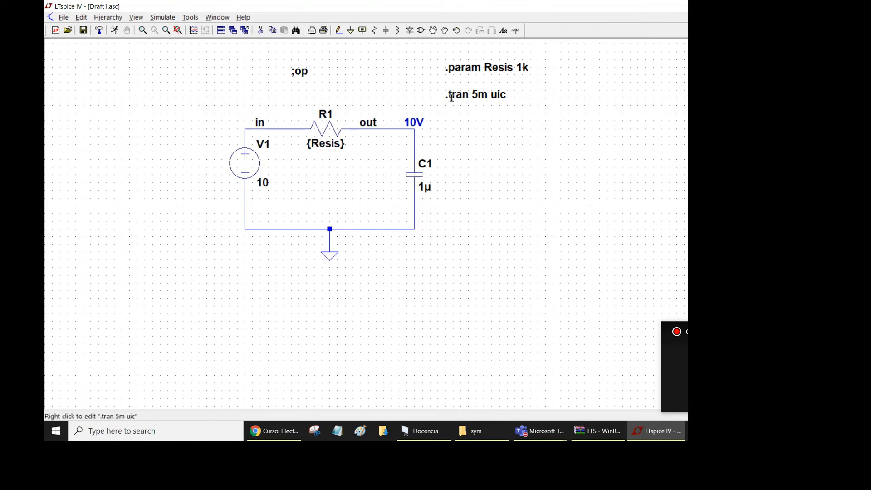
right_click(476, 95)
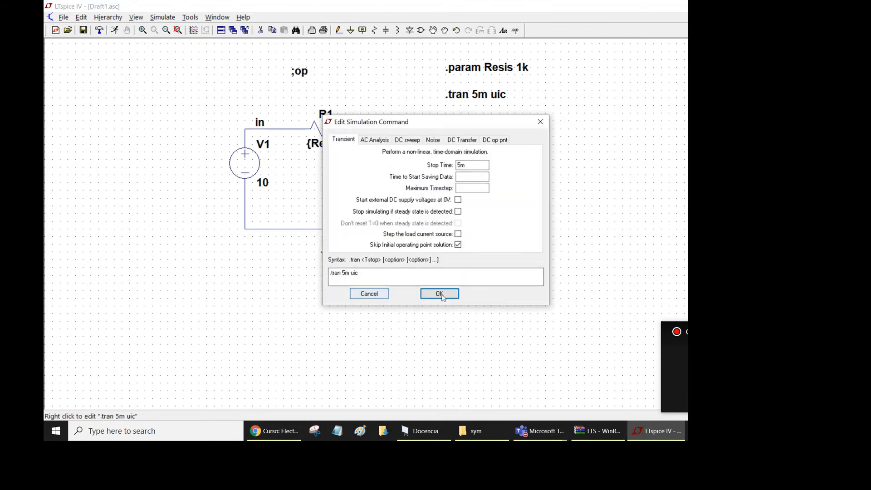
click(380, 295)
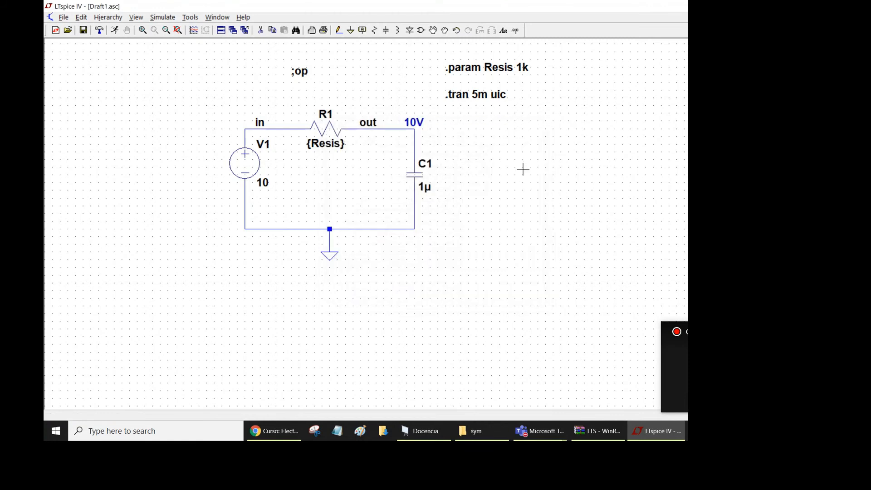
- Run the transient simulation and plot the voltage of the "out" net
click(115, 31)
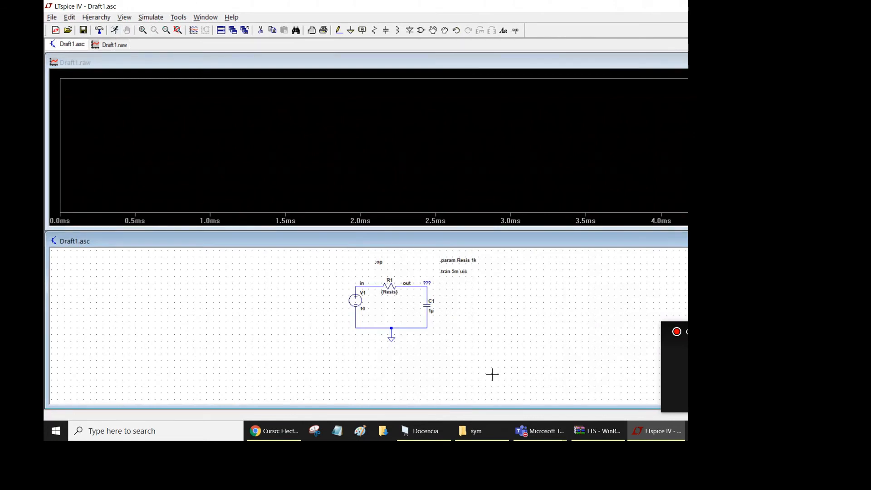
scroll(461, 276, up, 2)
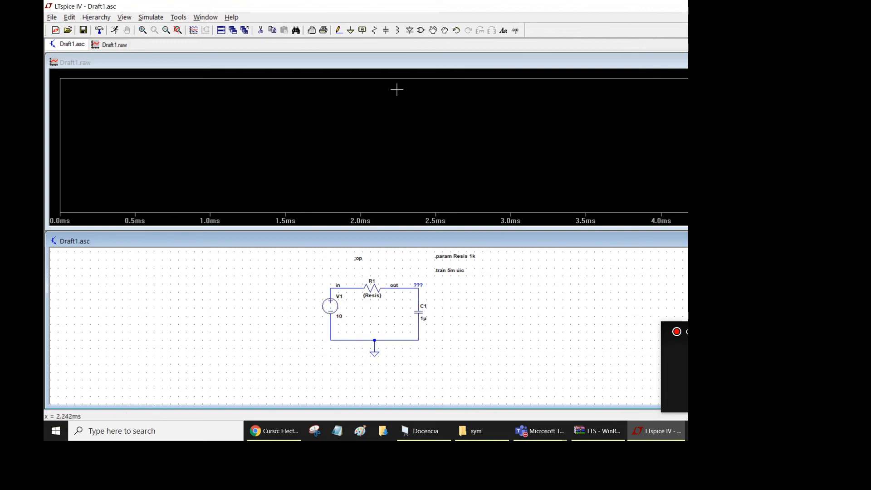
click(421, 290)
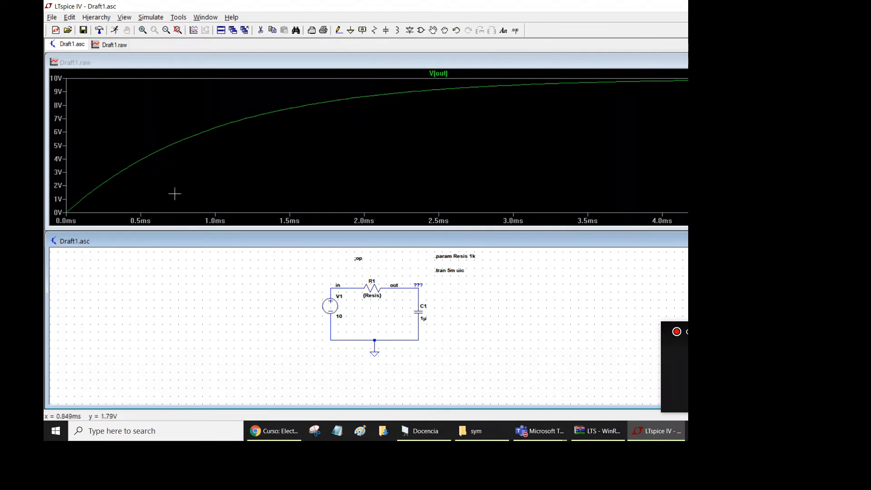
- Attach only the 1st cursor to the V(out) trace, place it at about 1 ms, and move its readout window over the plot
click(444, 76)
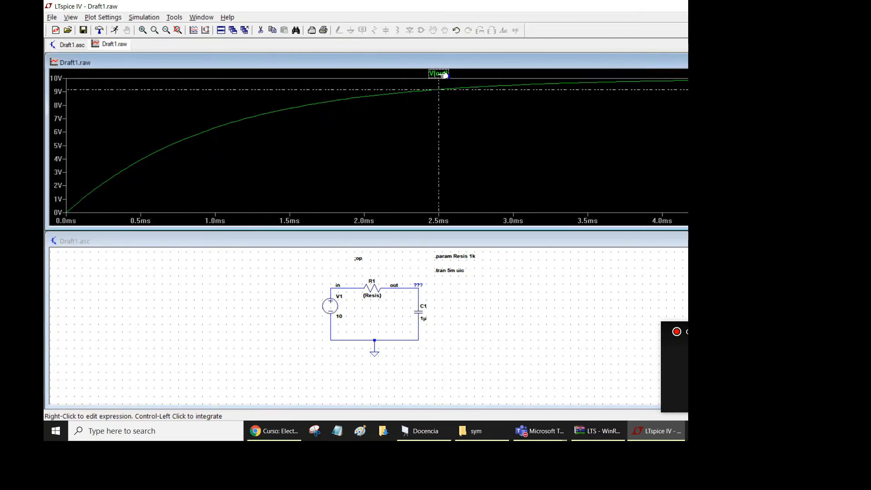
right_click(443, 75)
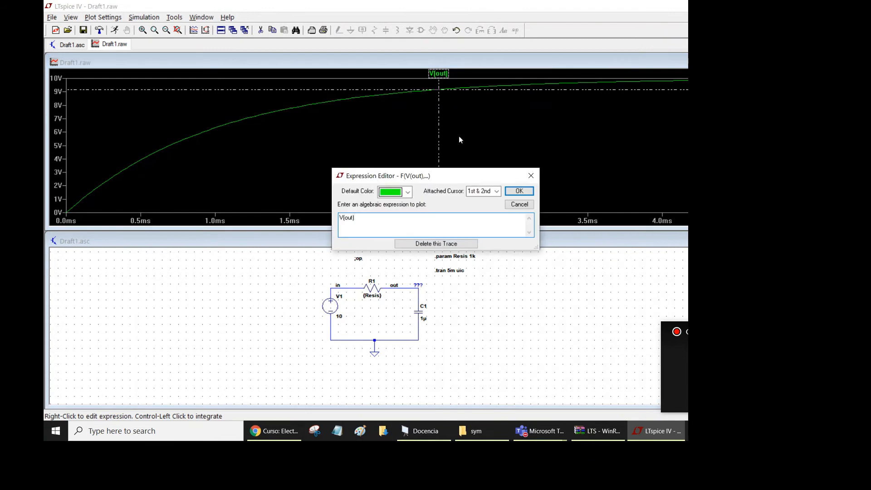
click(491, 191)
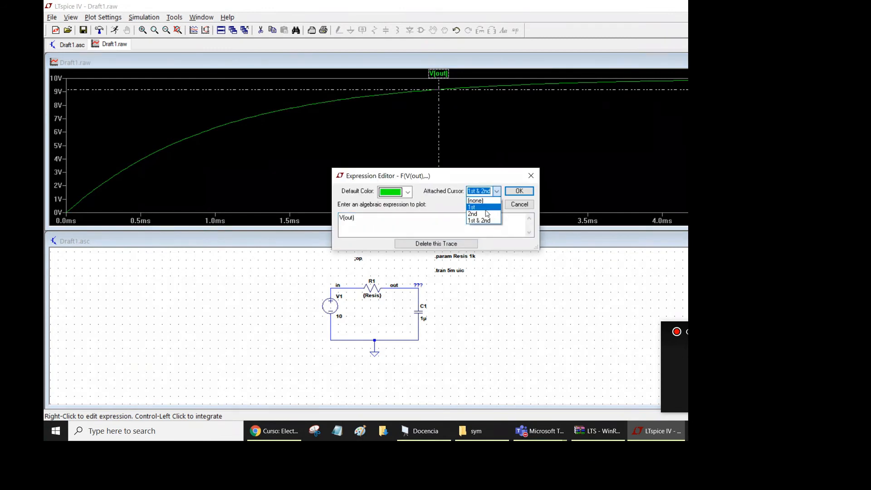
click(477, 207)
click(519, 191)
drag(438, 117, 345, 211)
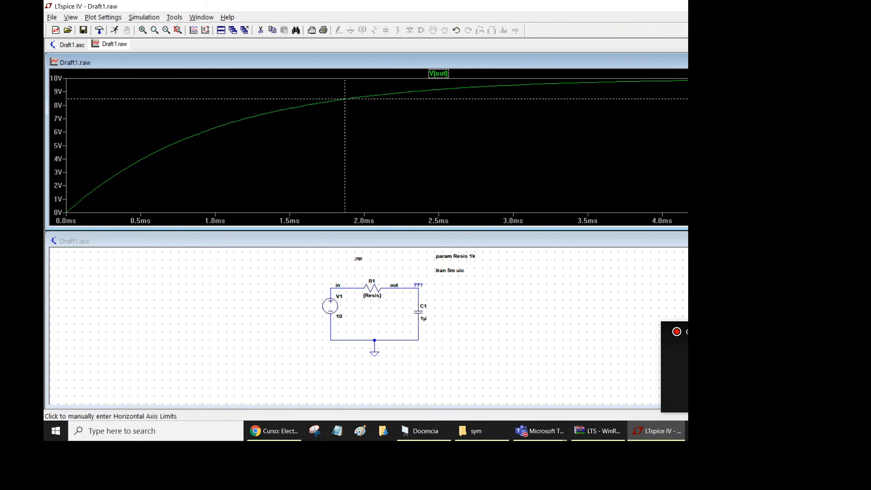
drag(755, 334, 711, 119)
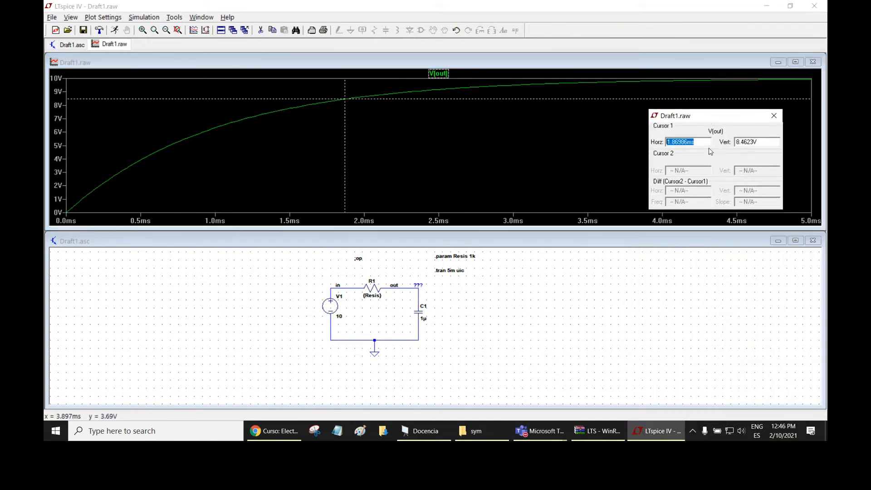
mouse_move(345, 130)
mouse_down()
mouse_move(295, 107)
mouse_move(215, 128)
mouse_up()
- Attach the 1st & 2nd cursors to V(out), place the second at about 1.9 ms, and shift the first to about 1.01 ms
right_click(439, 74)
click(494, 191)
click(484, 215)
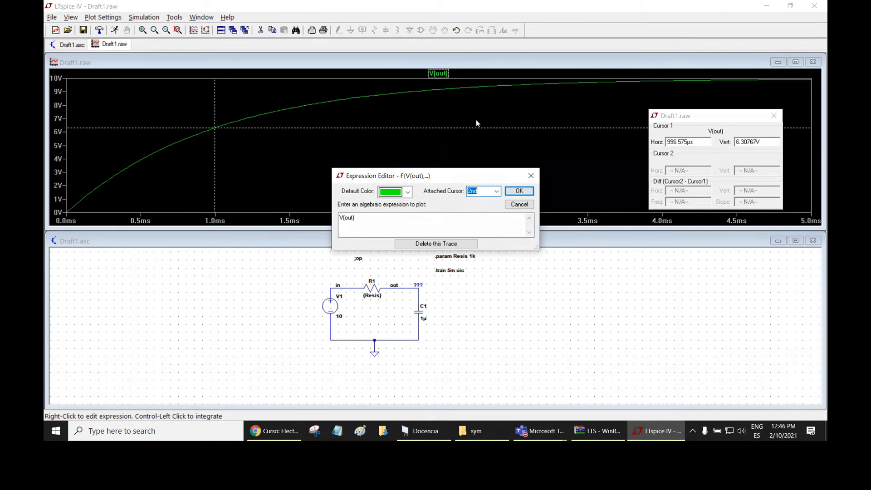
click(496, 191)
click(482, 222)
click(518, 191)
drag(437, 140, 347, 143)
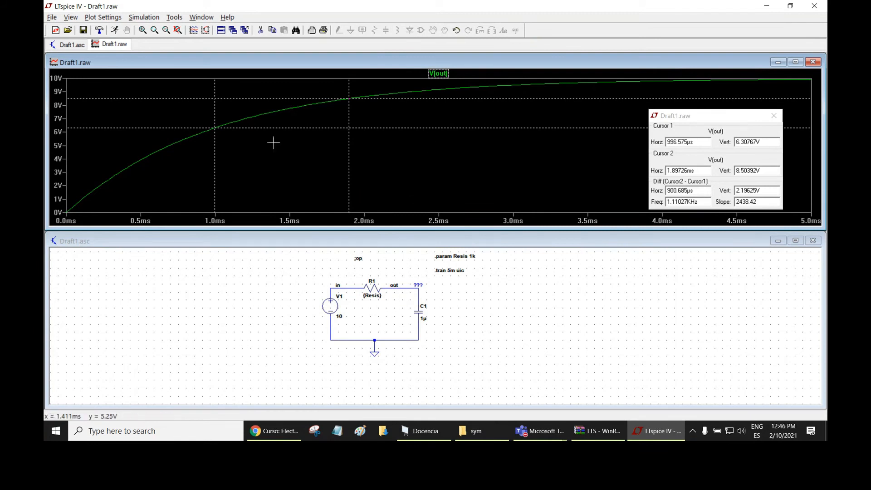
mouse_move(215, 156)
mouse_down()
mouse_move(237, 156)
mouse_move(216, 160)
mouse_up()
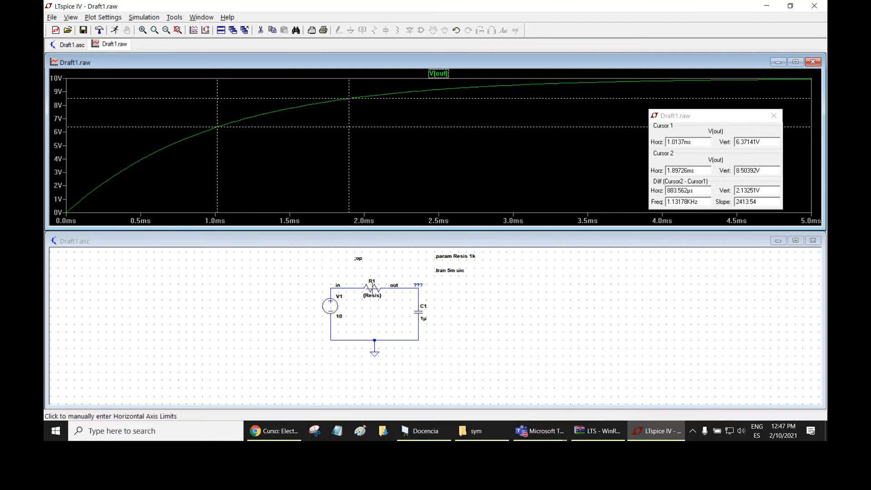
- Plot the current through R1 together with V(out) and fit the plot to the full data
click(399, 269)
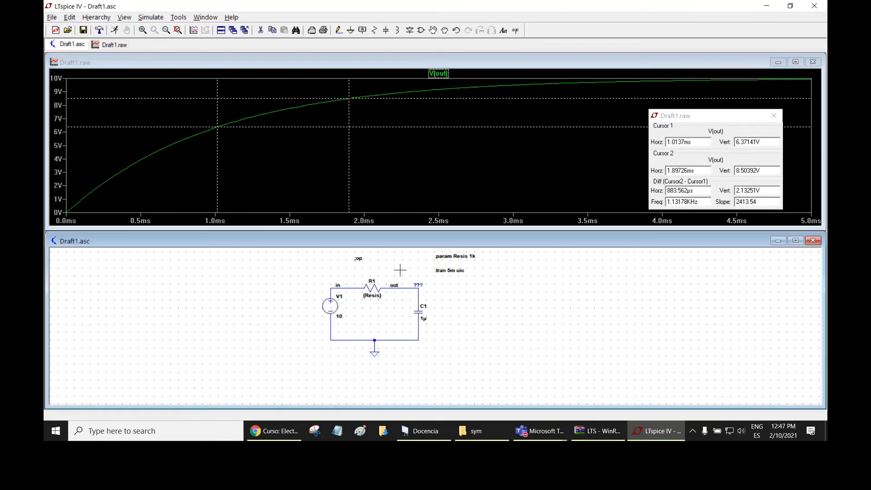
click(373, 284)
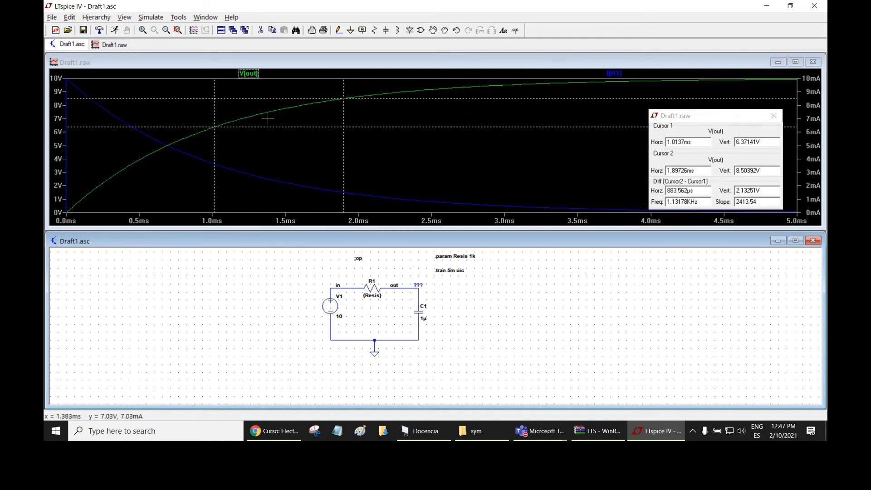
right_click(282, 145)
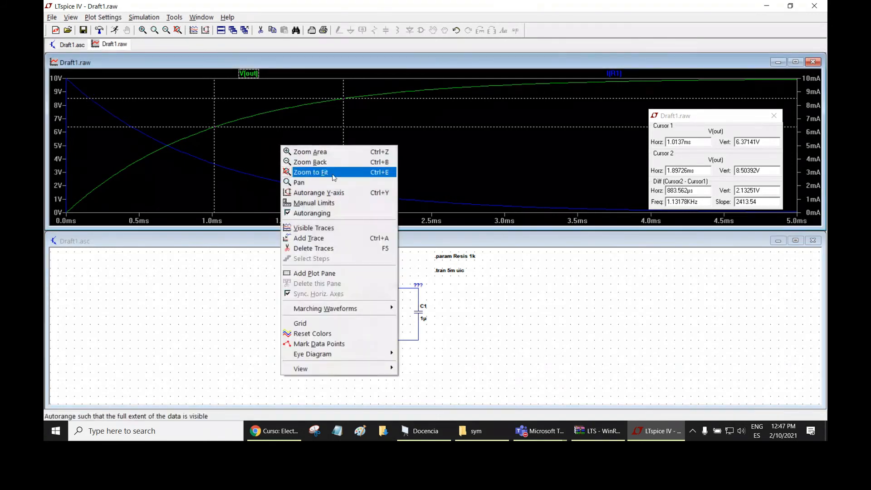
click(334, 177)
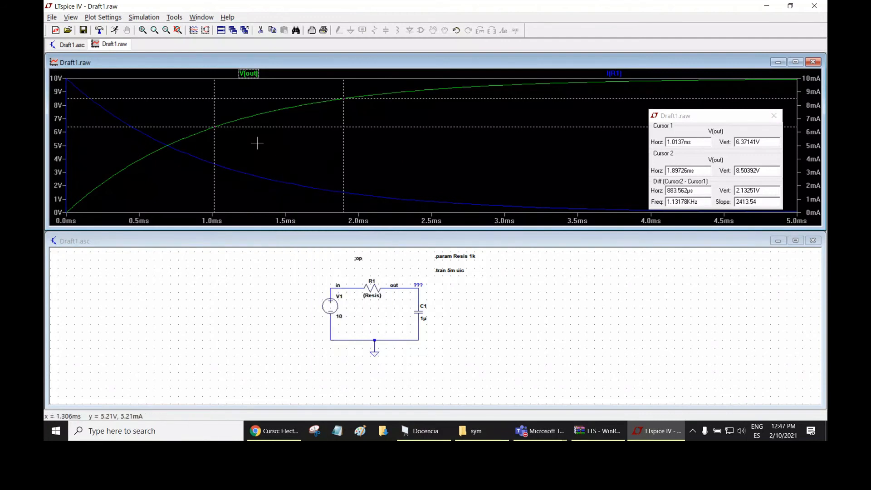
- Add a second plot pane and plot the current through R1 in it
right_click(258, 145)
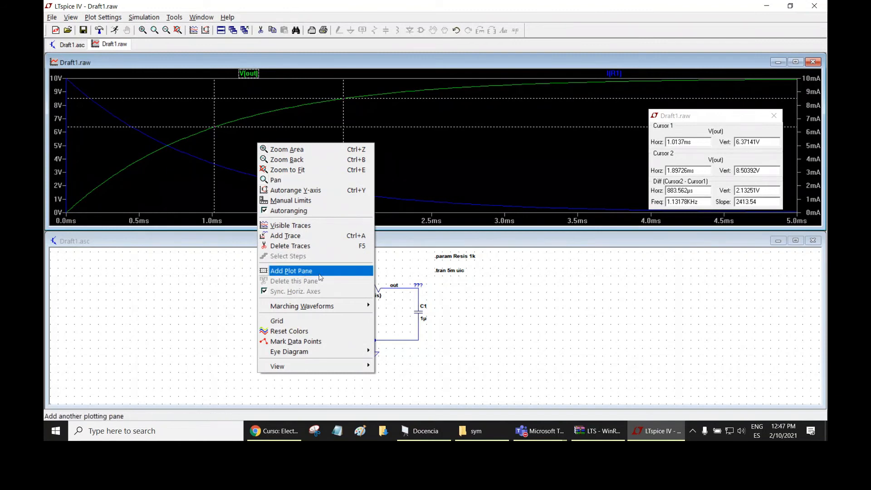
click(308, 275)
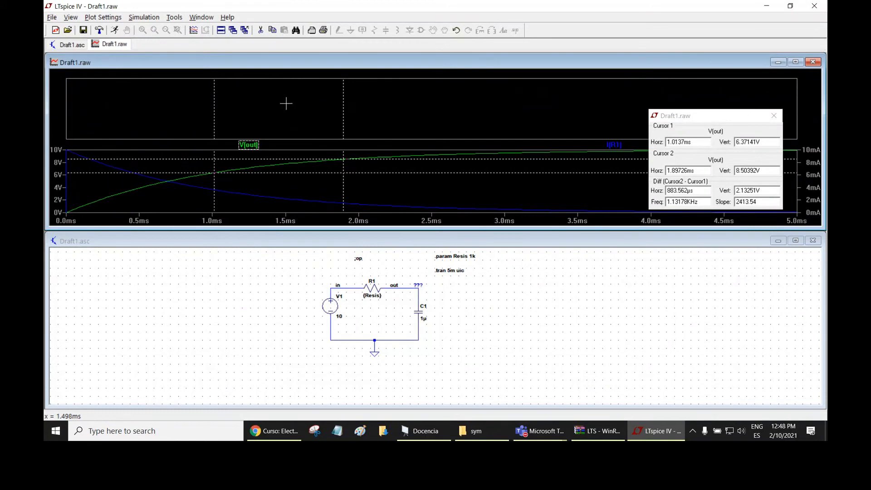
click(369, 286)
click(370, 287)
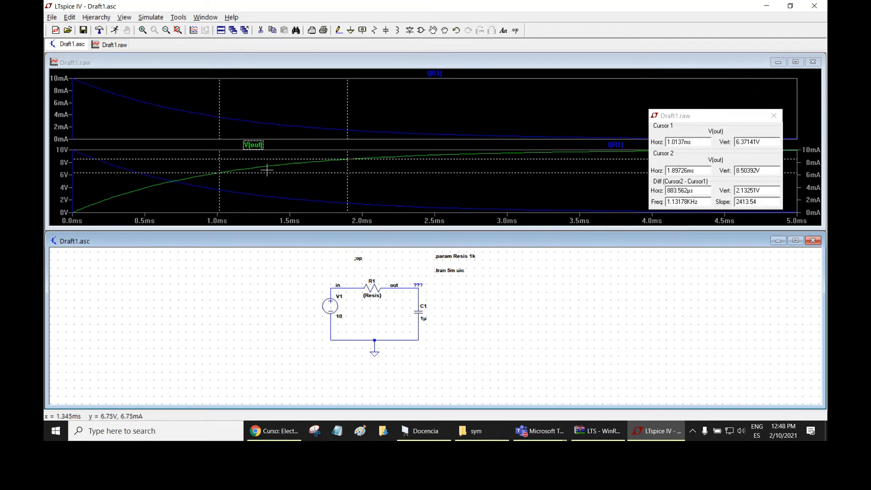
- Remove the I(R1) trace from the upper plot pane and plot the out node voltage there instead
right_click(434, 74)
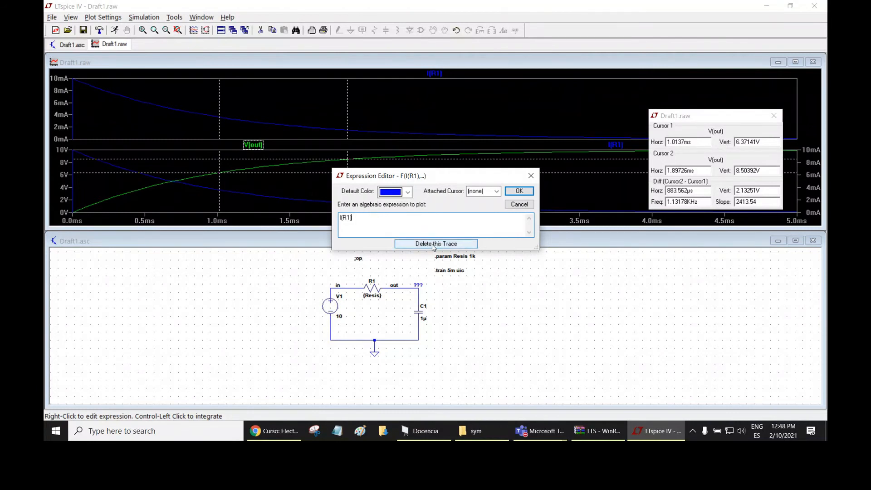
click(519, 204)
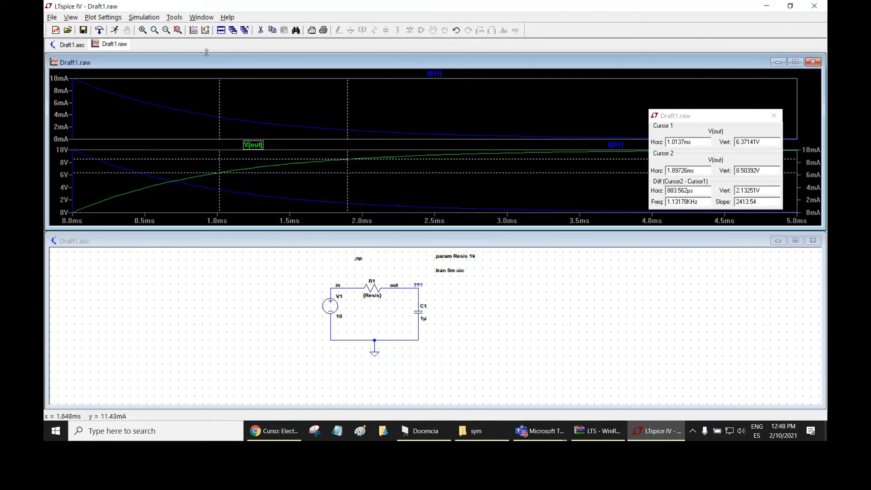
click(261, 30)
click(436, 74)
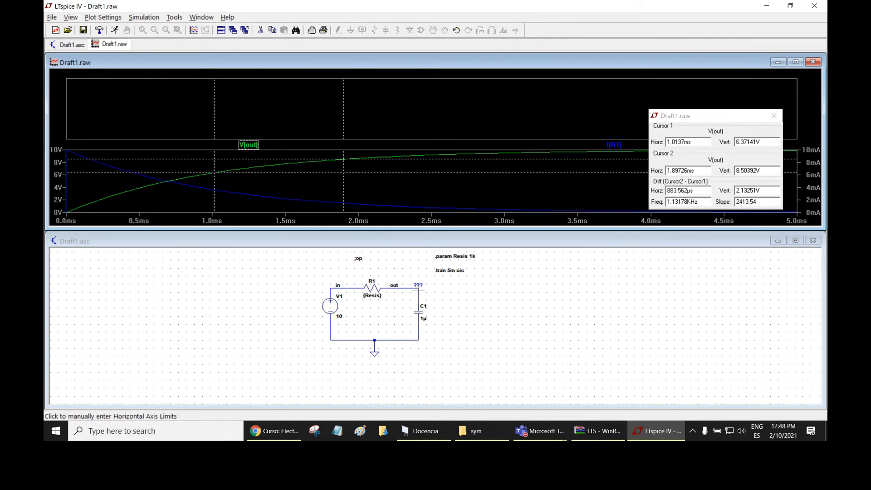
click(418, 288)
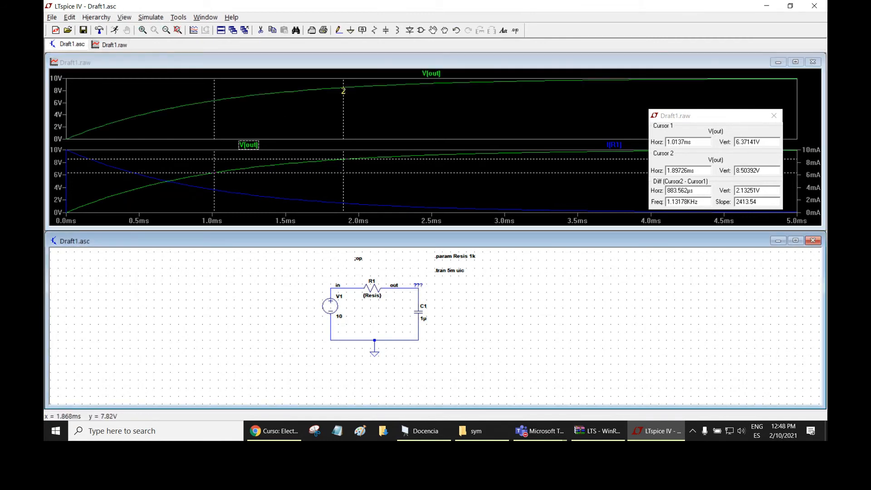
- Change the upper pane's trace expression to V(out)*I(C1) and view its average and integral over the full interval
right_click(435, 73)
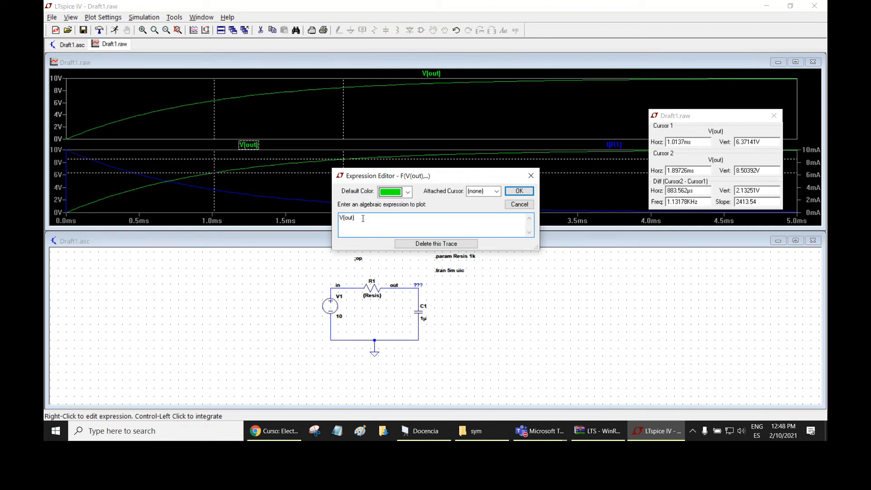
text(*I(C1))
key(Return)
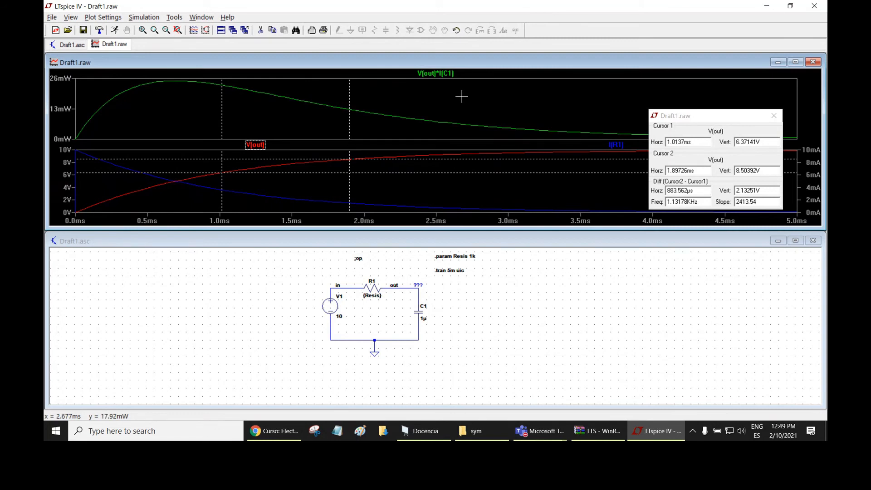
ctrl+click(434, 74)
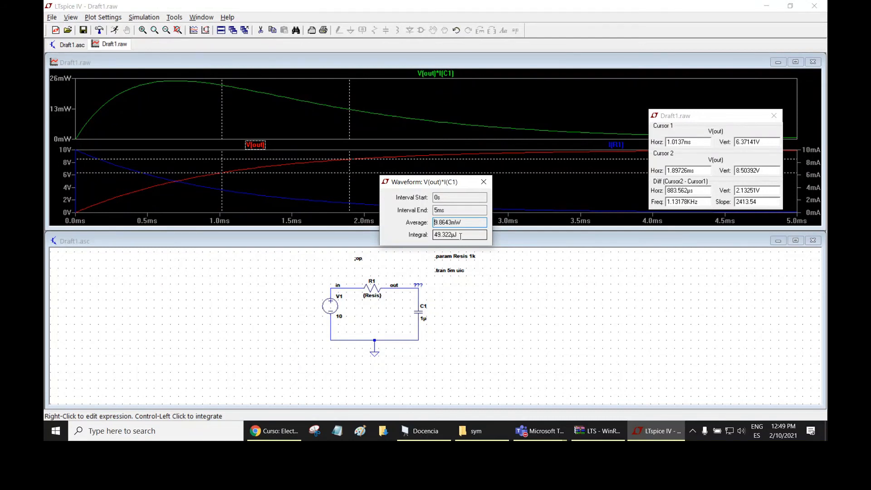
click(484, 181)
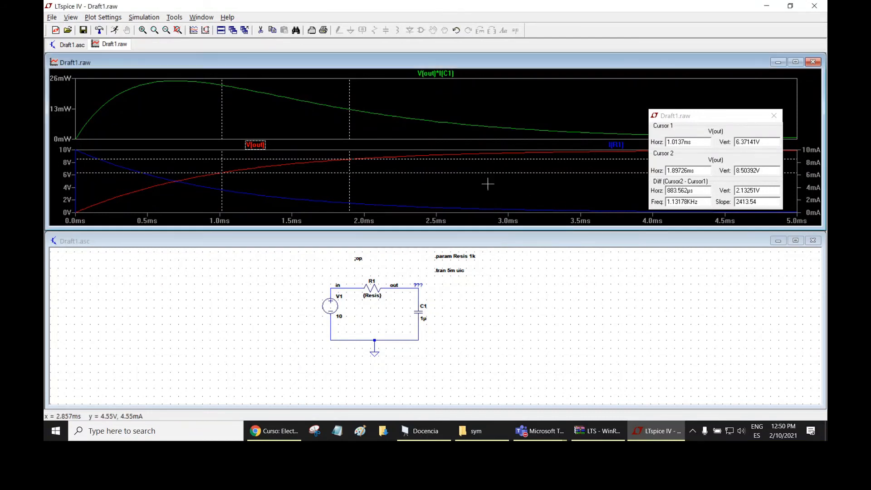
- Multiply the upper pane's power expression by 2, plotting V(out)*I(C1)*2
right_click(449, 72)
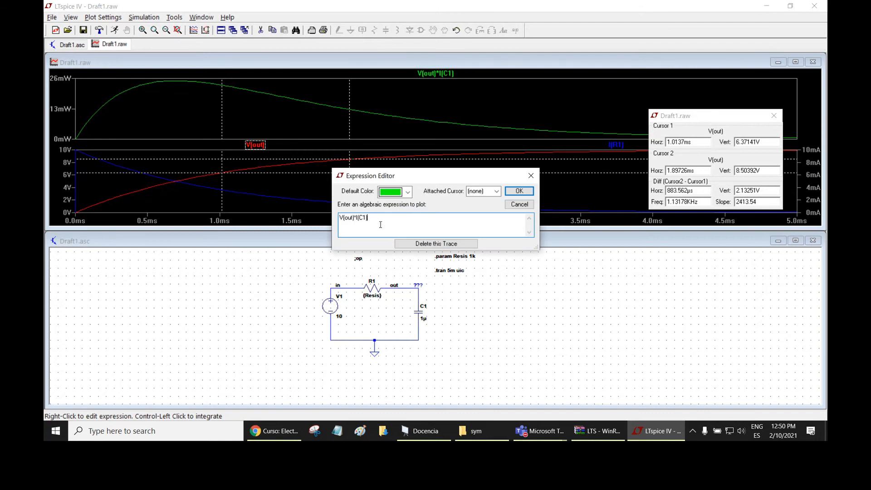
text(*2)
key(Return)
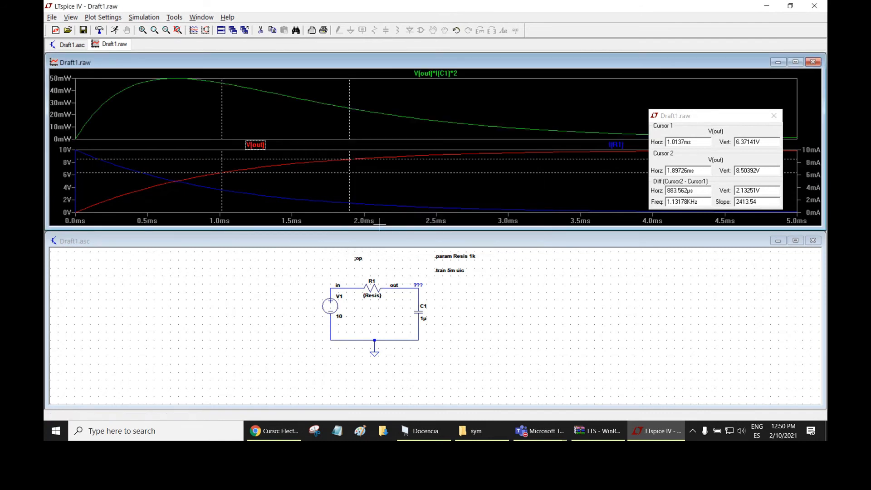
- Edit the upper pane's trace expression to use the power operator, plotting V(out)*I(C1)**2
right_click(442, 73)
click(393, 224)
key(BackSpace)
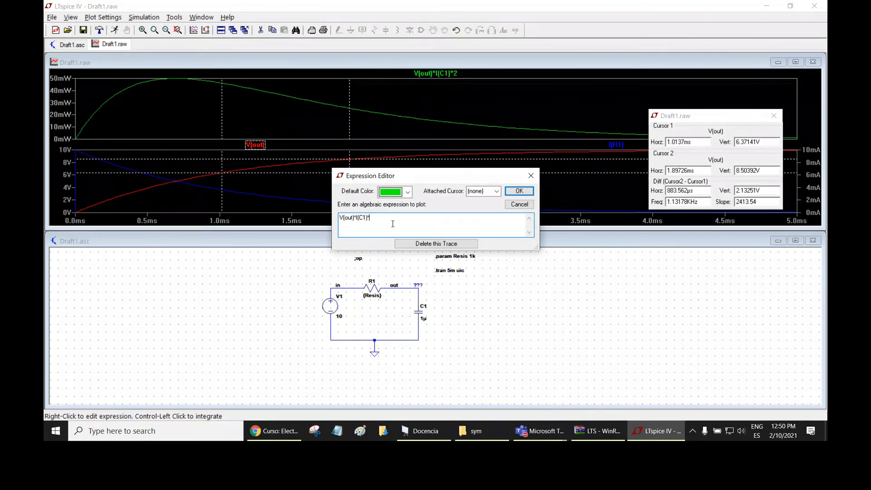
text(**2)
key(Return)
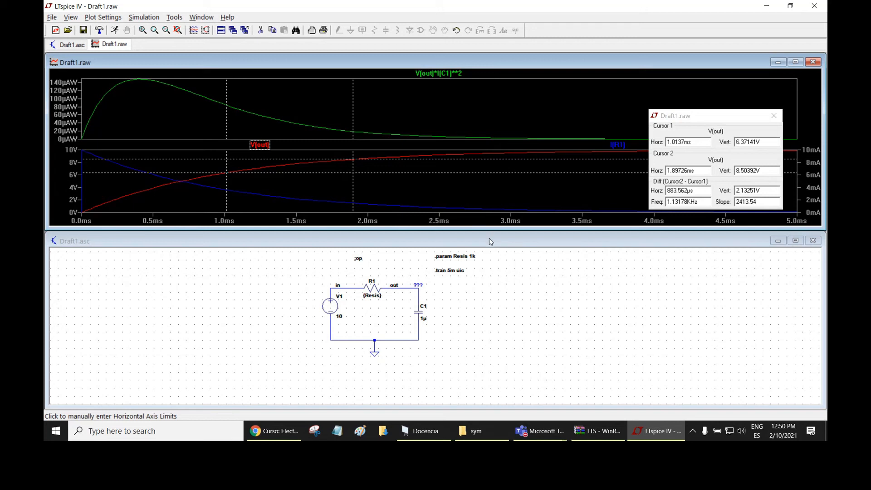
- Create a new schematic and choose the 74hc00 two-input NAND gate from the 74HC component folder
key(ctrl+n)
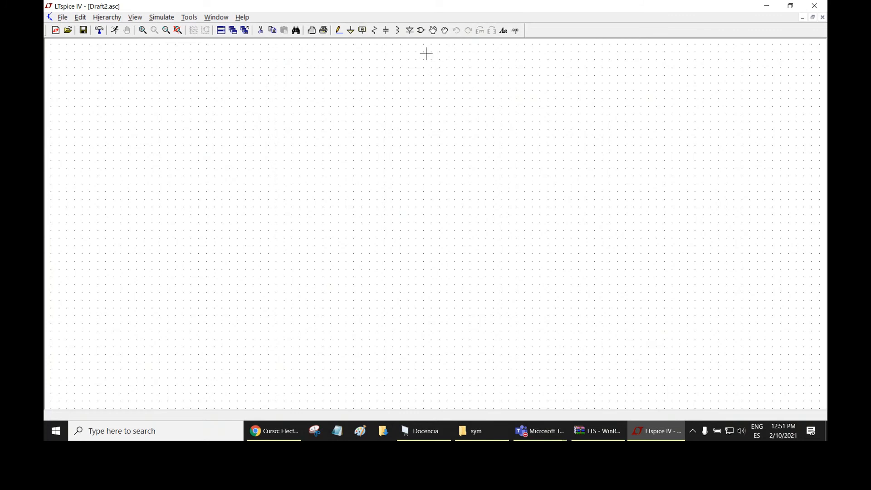
click(422, 31)
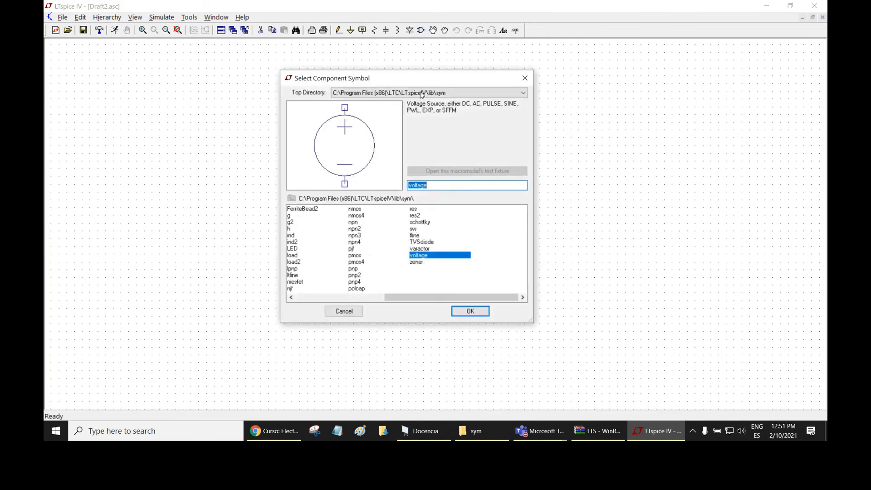
click(325, 297)
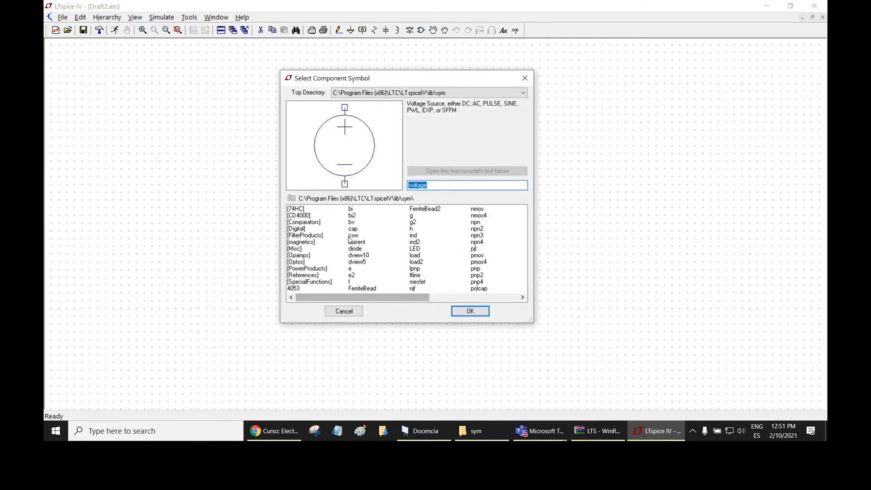
double_click(294, 209)
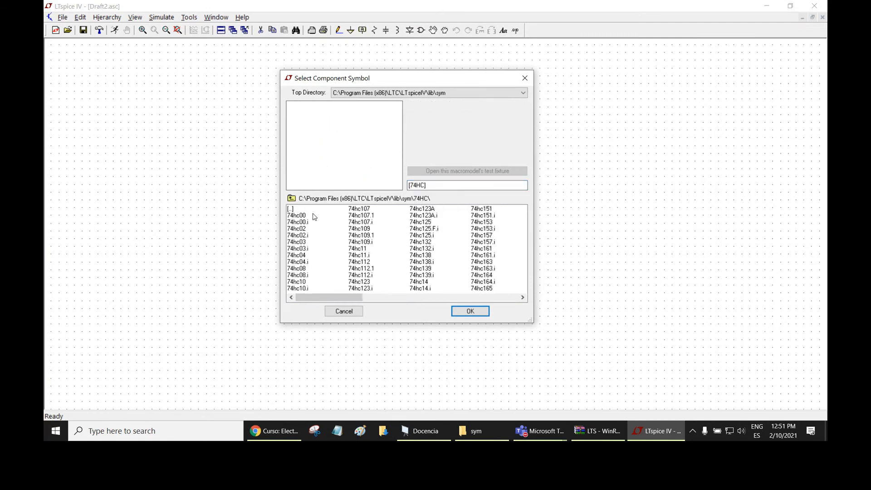
click(303, 216)
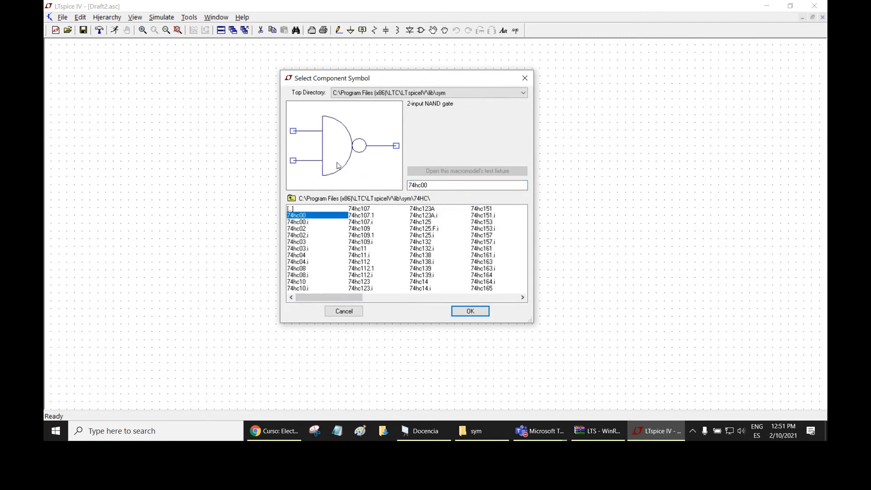
click(469, 312)
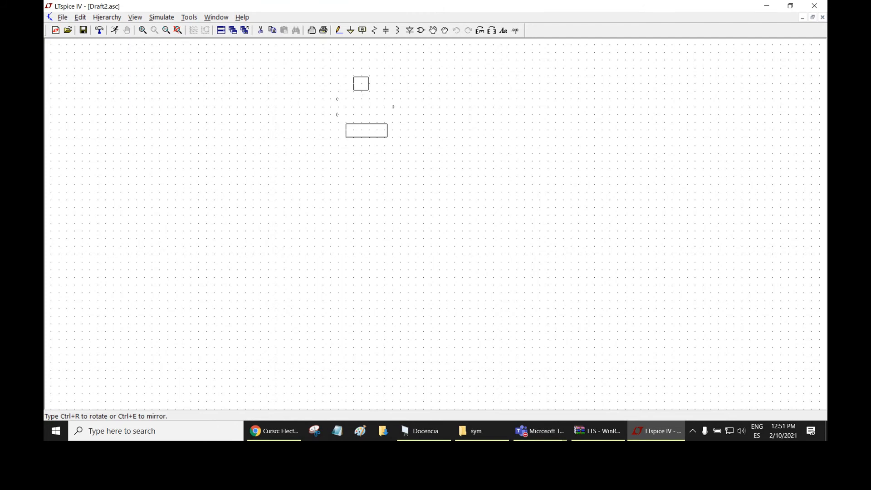
- Place six 74hc00 gates in three columns: three stacked first, two in the middle, and one at the end
click(365, 107)
click(365, 185)
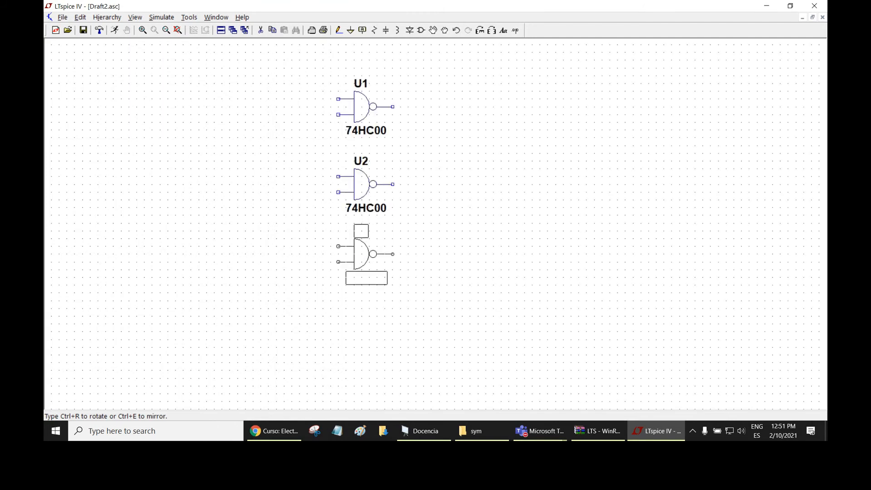
click(365, 262)
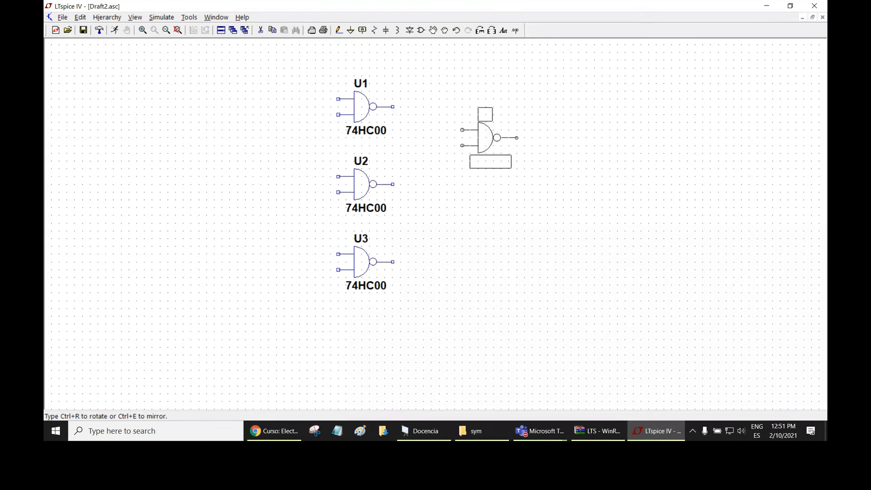
click(481, 138)
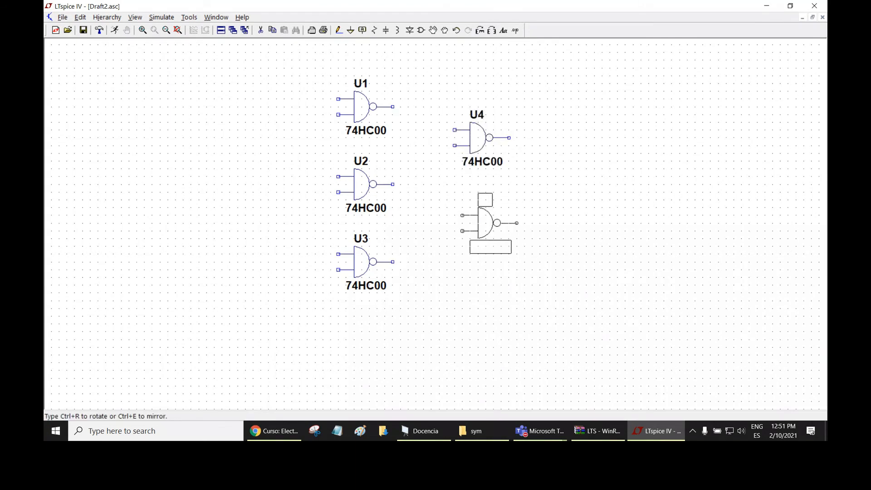
click(489, 223)
click(608, 176)
key(Escape)
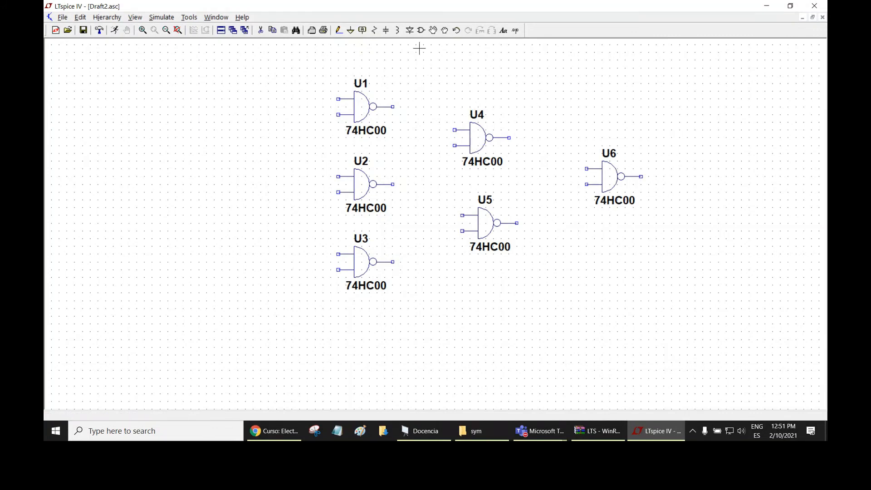
- Draw three horizontal input wires of equal extent leading into the upper inputs of U1, U2 and U3
click(339, 30)
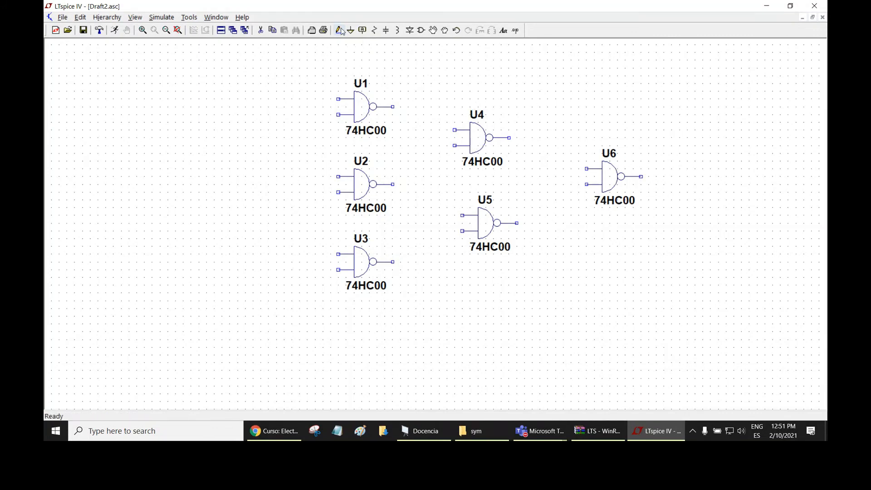
click(338, 99)
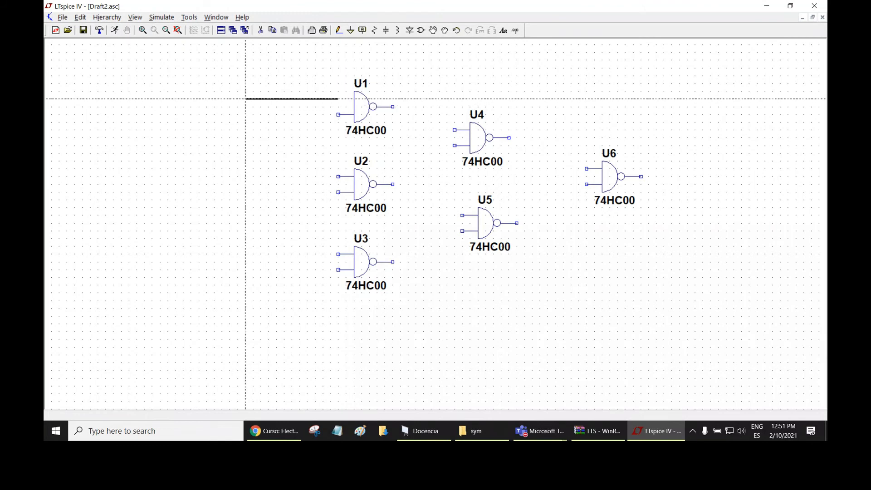
click(238, 98)
right_click(230, 115)
click(338, 176)
click(237, 176)
right_click(238, 245)
click(338, 254)
click(238, 254)
right_click(218, 183)
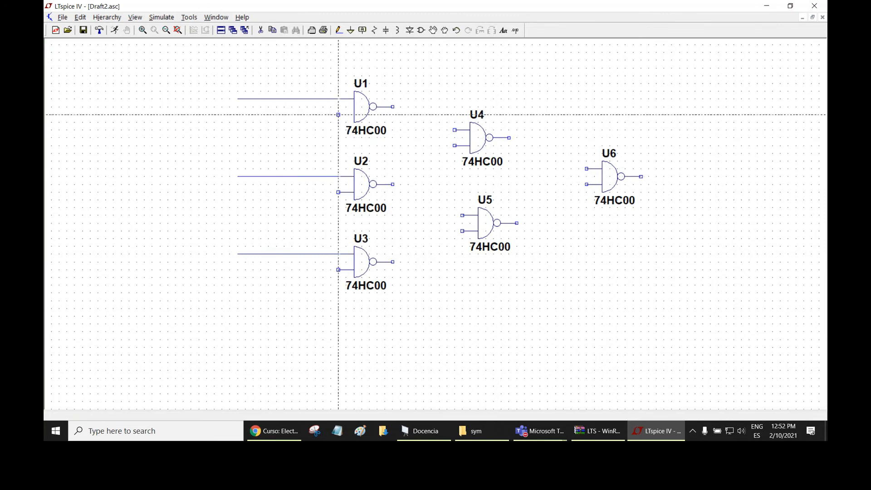
- Wire the lower inputs of U1 and U2 together and join them to U1's upper input wire
click(338, 114)
click(307, 115)
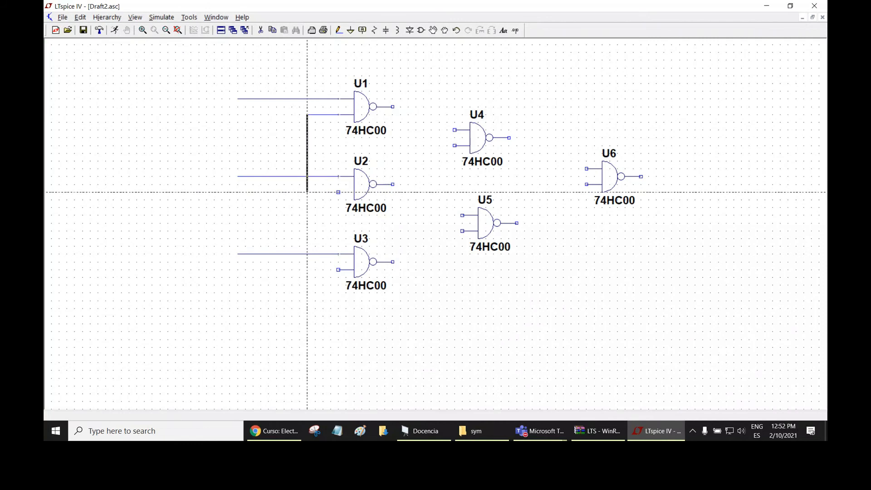
click(308, 192)
click(338, 191)
click(307, 114)
click(307, 99)
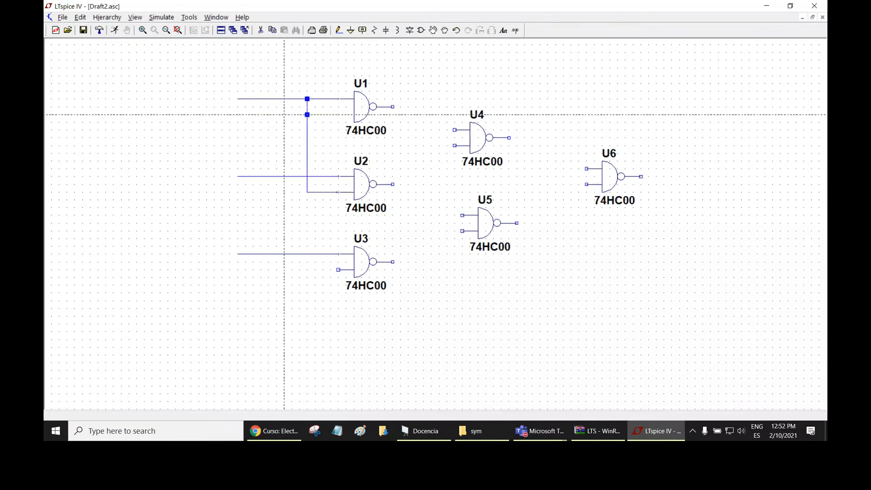
- Wire U3's lower input to the input wire feeding U2's upper input
click(338, 30)
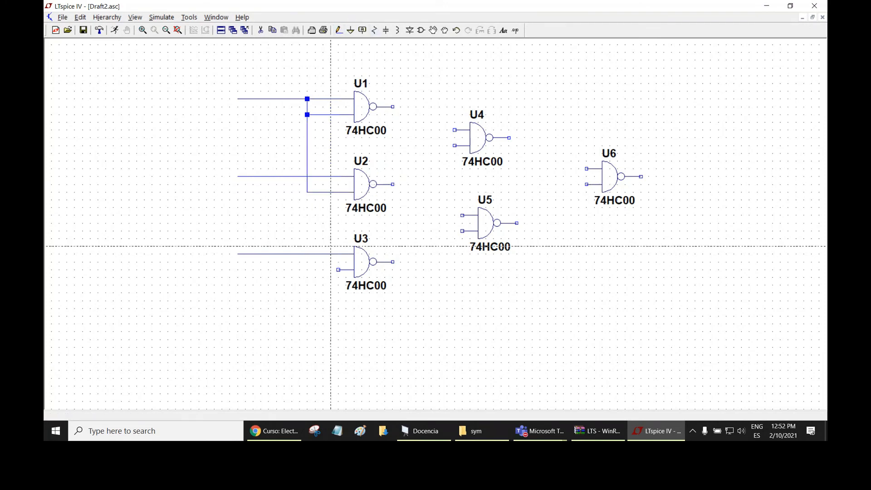
click(292, 176)
click(337, 269)
key(Escape)
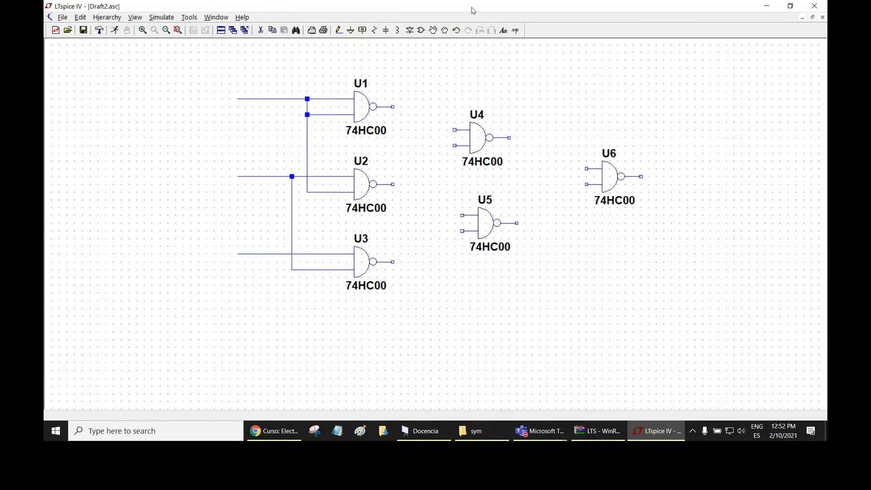
- Connect U1's output to U4's upper input and U2's output to U4's lower input
click(339, 30)
click(392, 107)
click(423, 130)
click(454, 130)
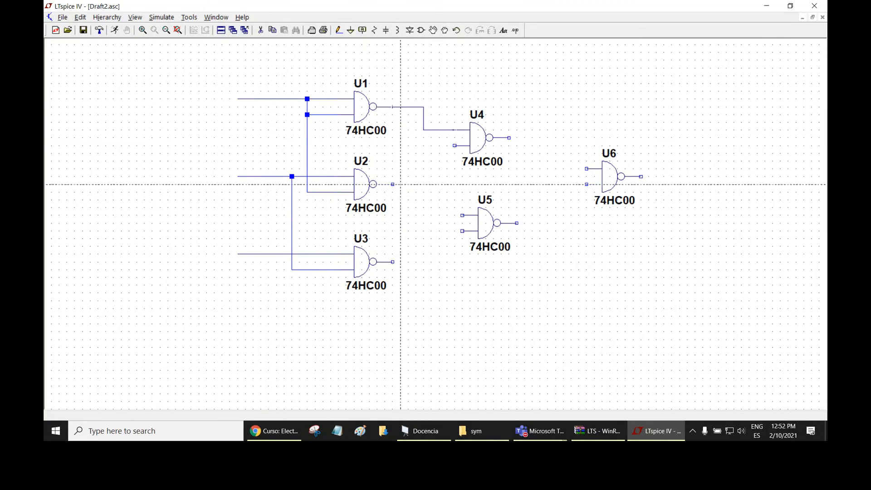
click(392, 184)
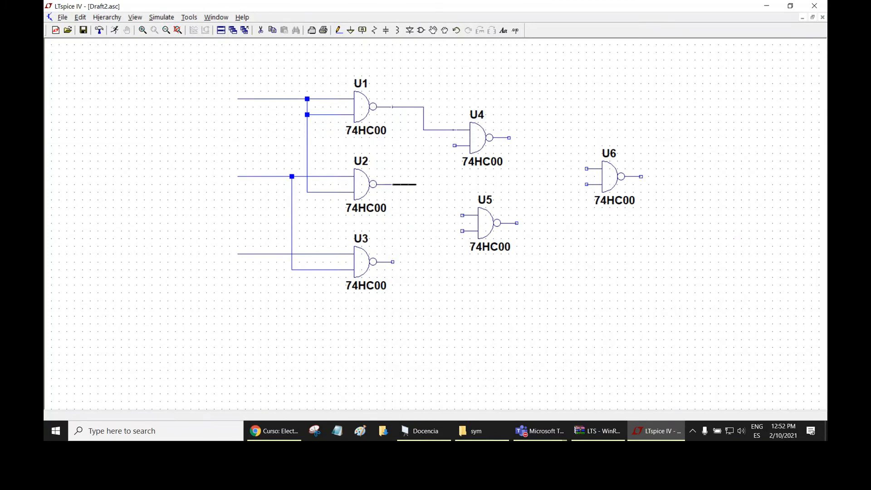
click(424, 184)
click(454, 145)
- Connect U3's output to both inputs of U5, tying the two inputs together
click(337, 32)
click(392, 261)
click(416, 223)
right_click(447, 223)
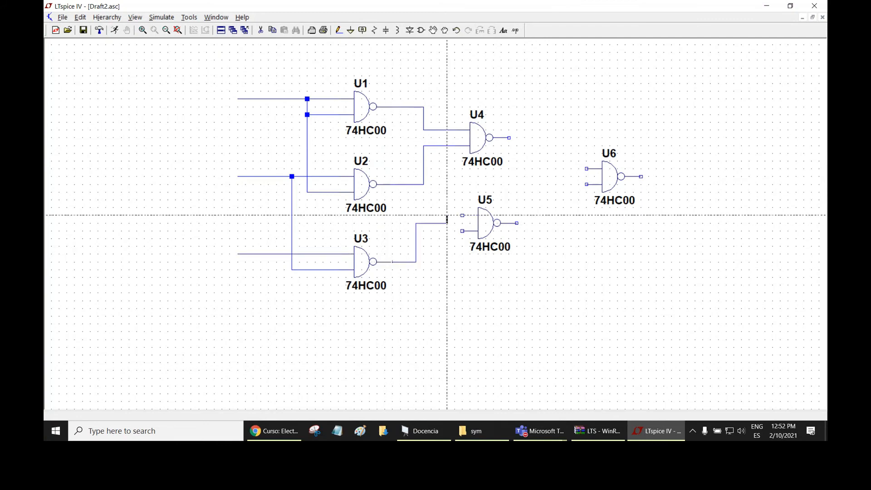
click(461, 215)
click(446, 223)
click(462, 231)
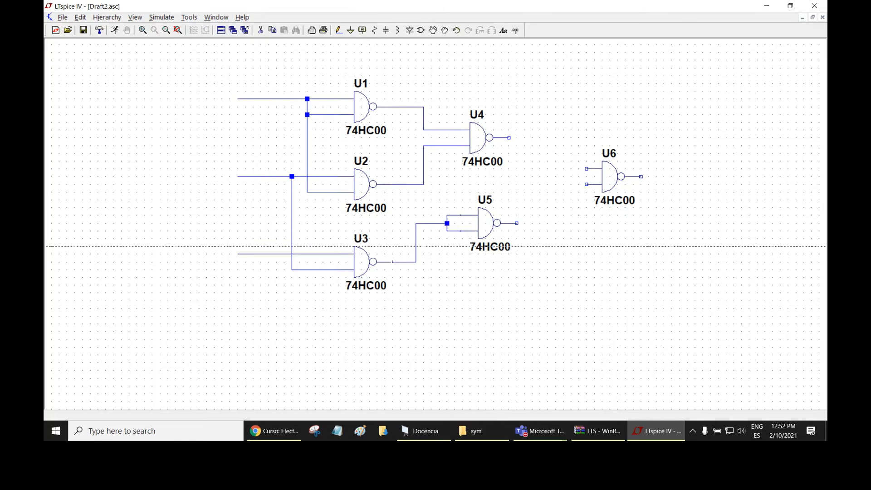
right_click(447, 244)
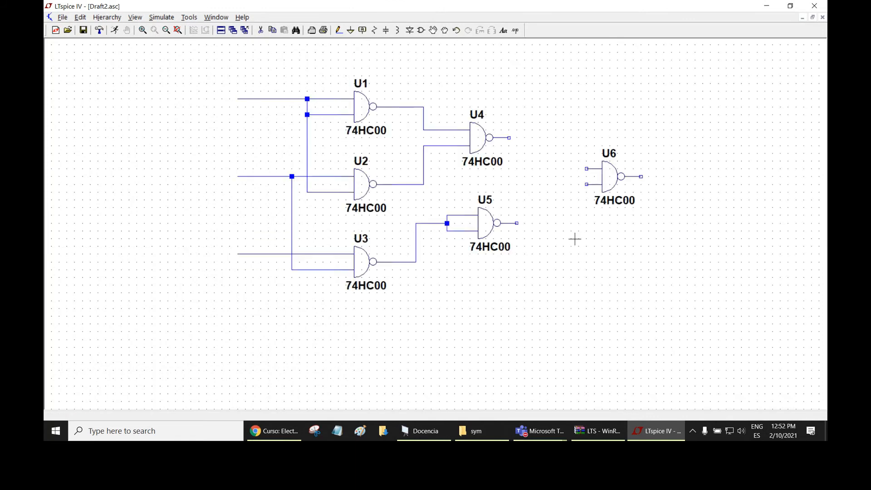
- Wire U4's output to U6's upper input and U5's output to U6's lower input
click(338, 30)
click(508, 137)
click(540, 137)
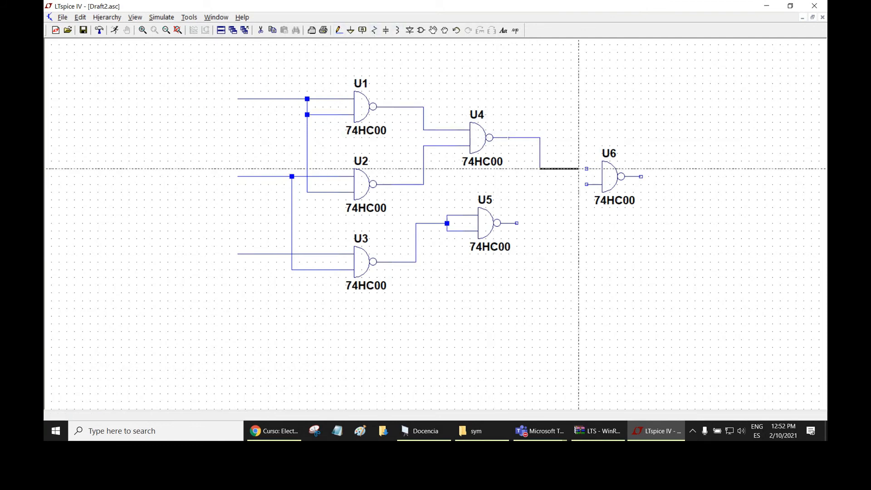
click(586, 169)
click(516, 222)
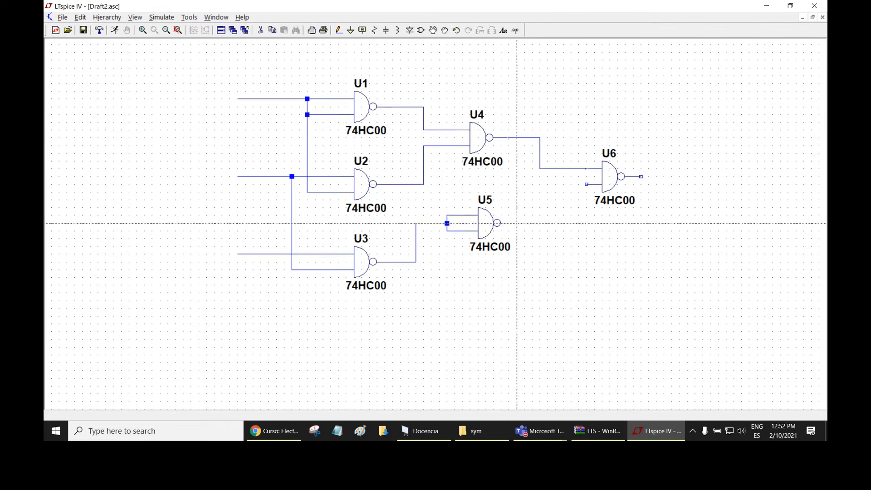
click(540, 223)
click(540, 185)
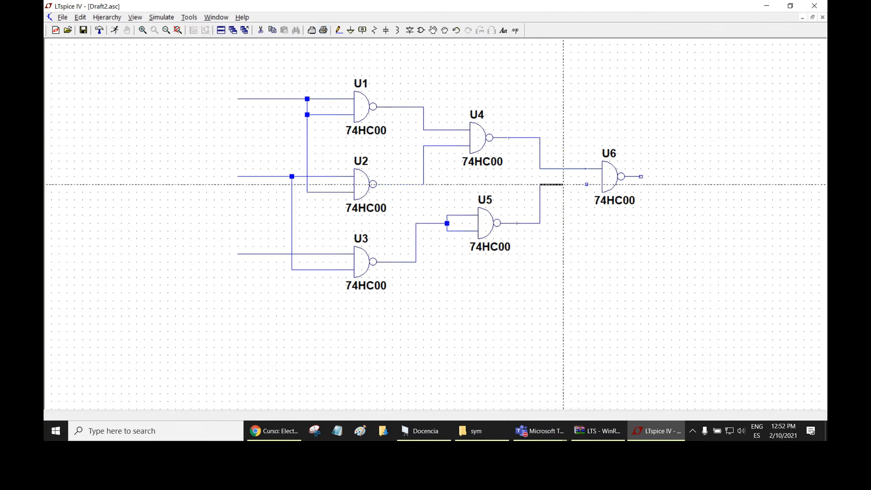
click(586, 185)
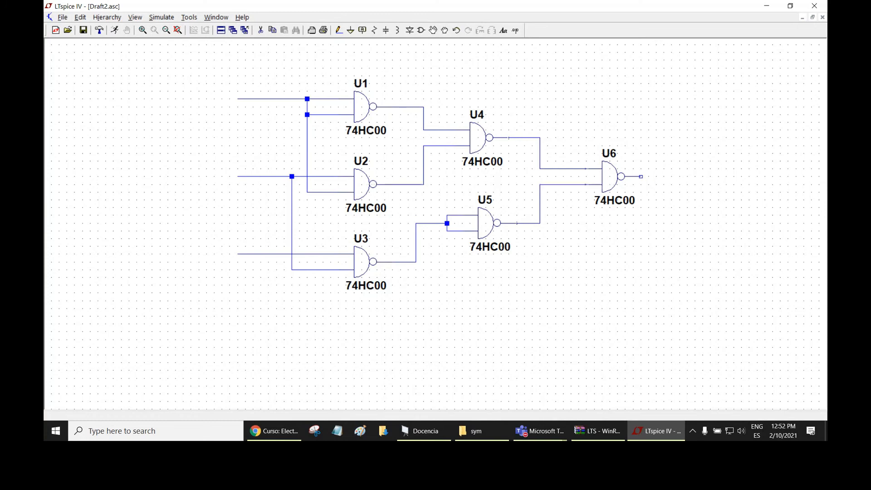
- Draw a straight horizontal output wire from U6's output, ending it in open space
click(640, 176)
click(710, 177)
right_click(679, 184)
right_click(663, 149)
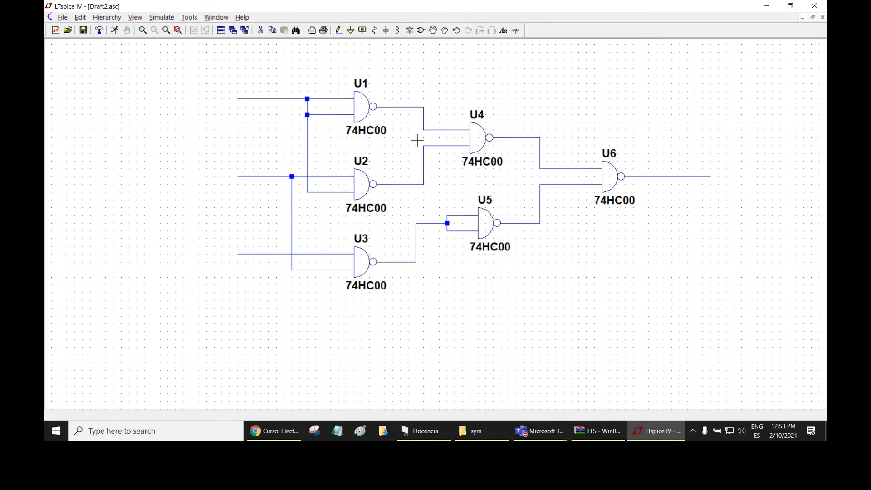
- Examine U1's component attributes, including its SpiceLine supply voltage and speed parameters
right_click(362, 108)
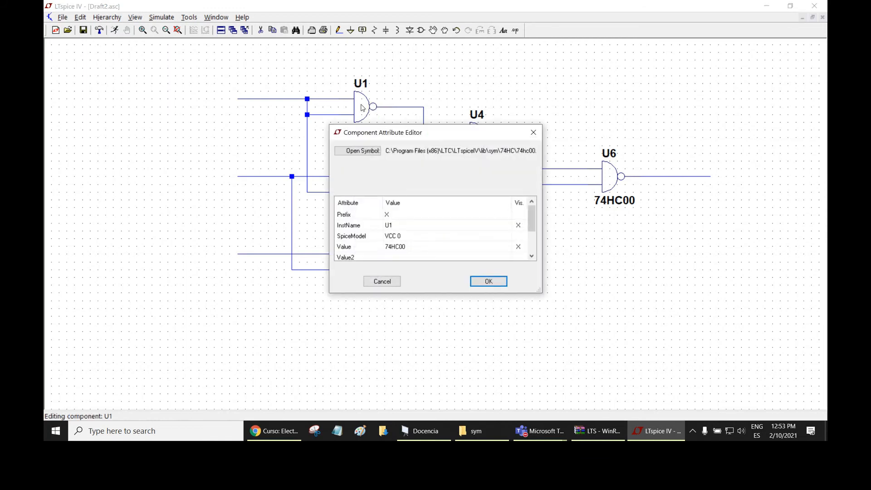
drag(530, 213, 530, 233)
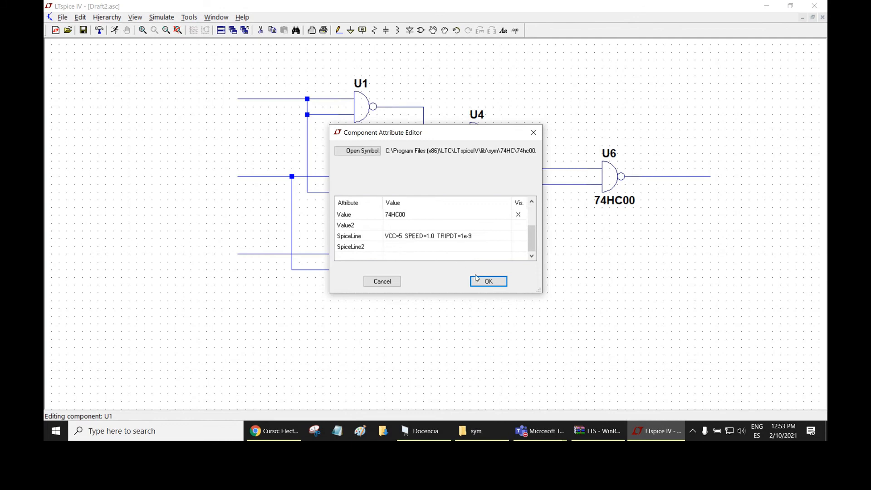
click(493, 282)
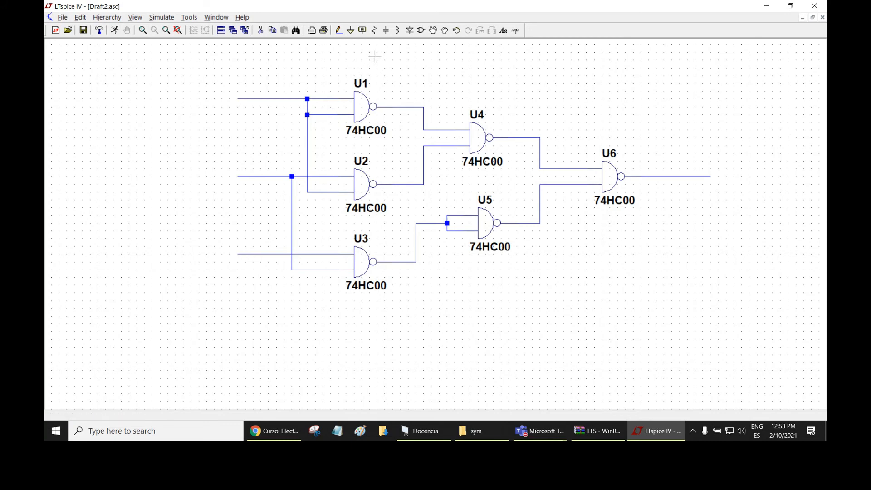
- Place the comment labels C, B and A above the input wires of U1, U2 and U3 respectively
click(504, 30)
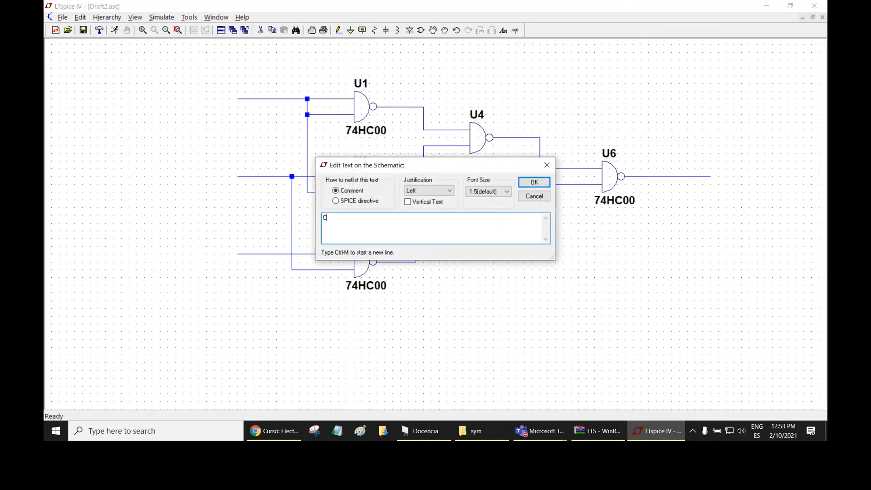
text(C)
key(Return)
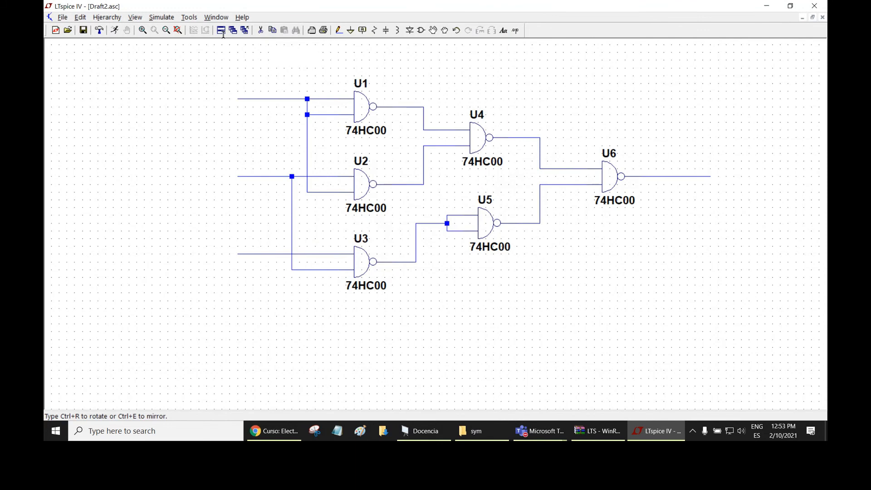
click(264, 82)
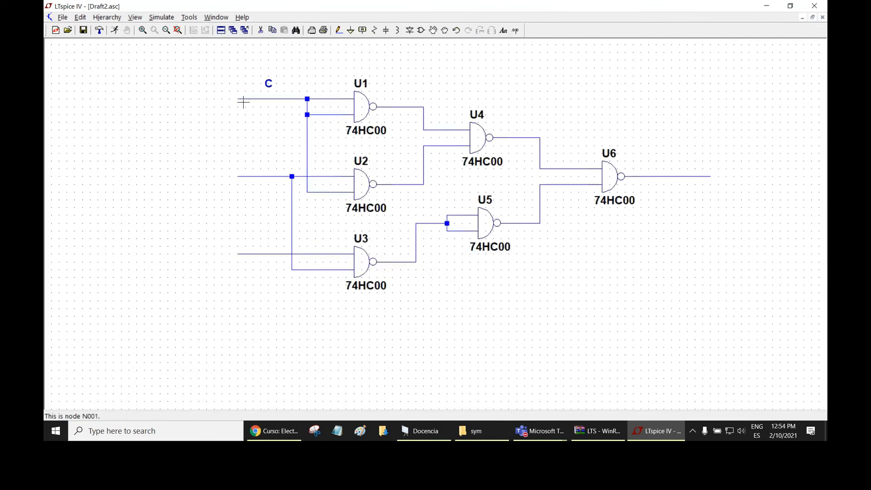
click(504, 31)
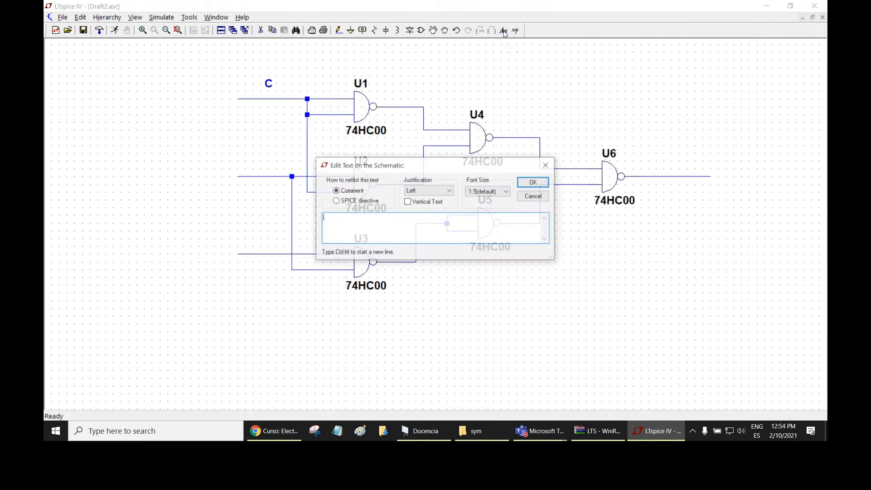
key(Return)
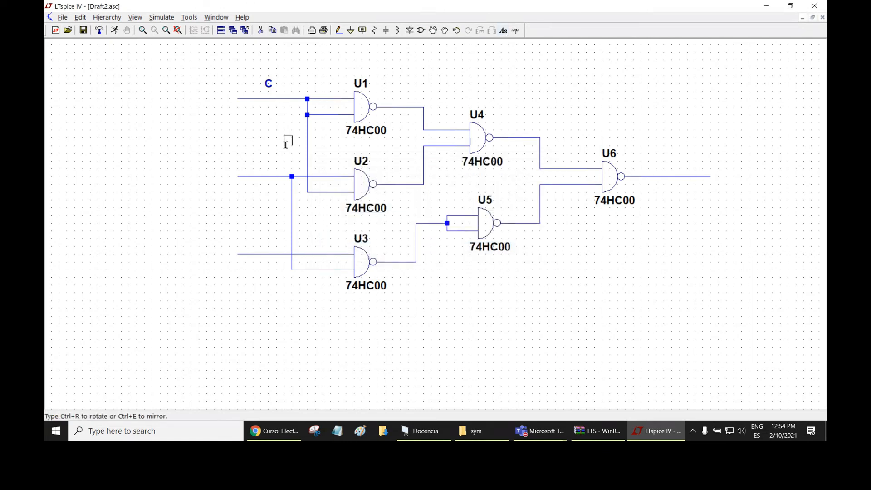
click(268, 161)
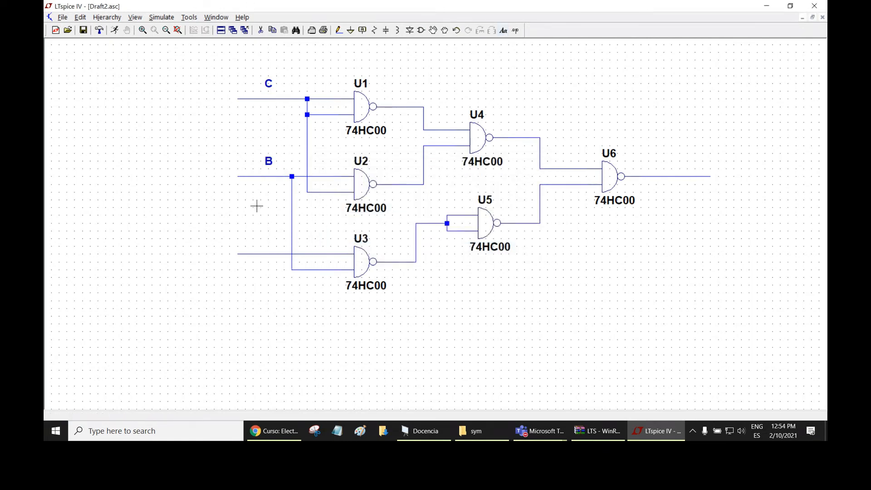
click(504, 34)
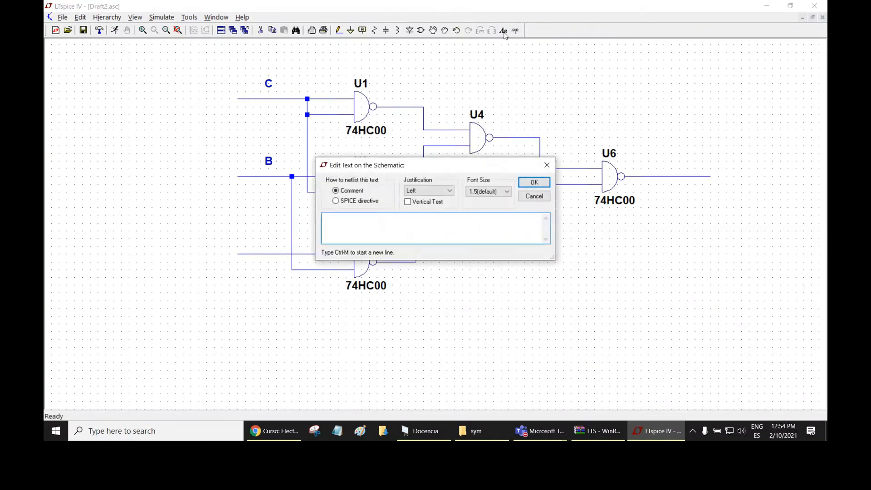
text(A)
key(Return)
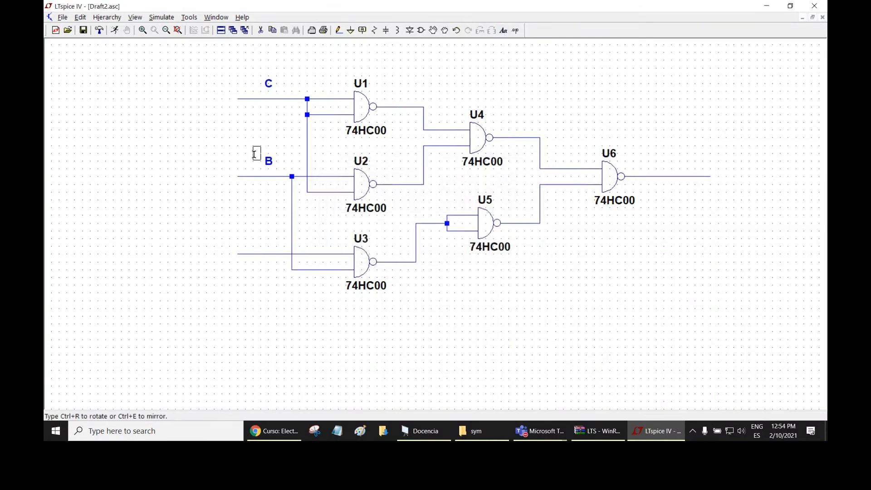
click(260, 239)
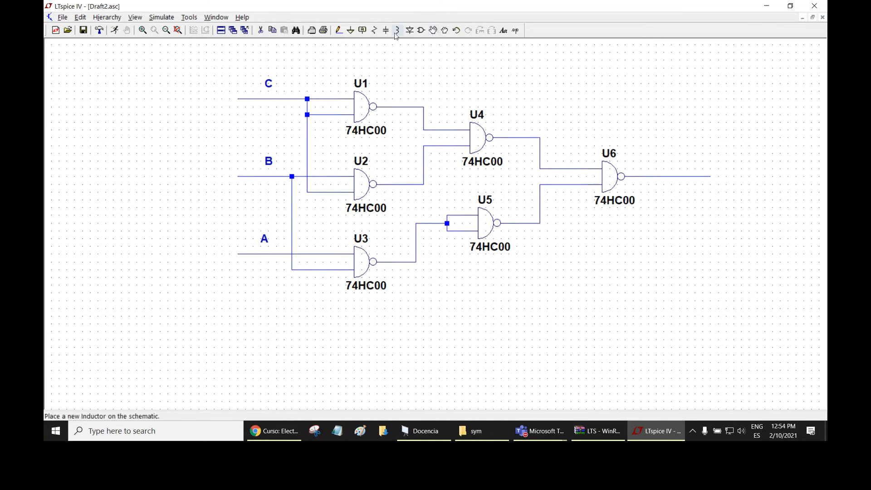
- Place one voltage source in the empty area before the gates' input wires
click(420, 30)
double_click(297, 210)
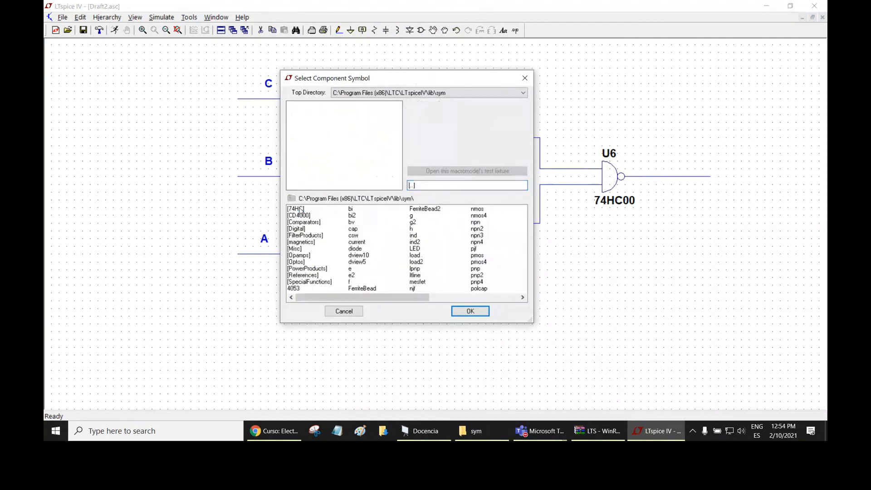
click(471, 297)
click(422, 256)
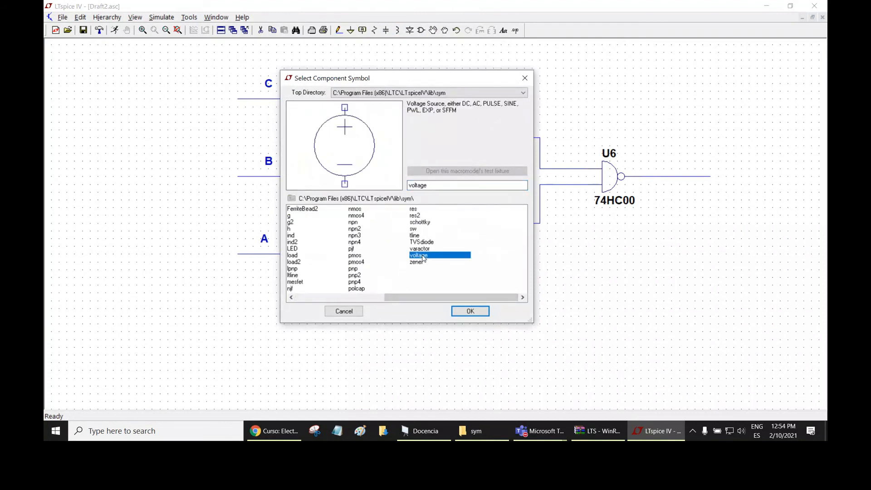
click(470, 312)
click(90, 154)
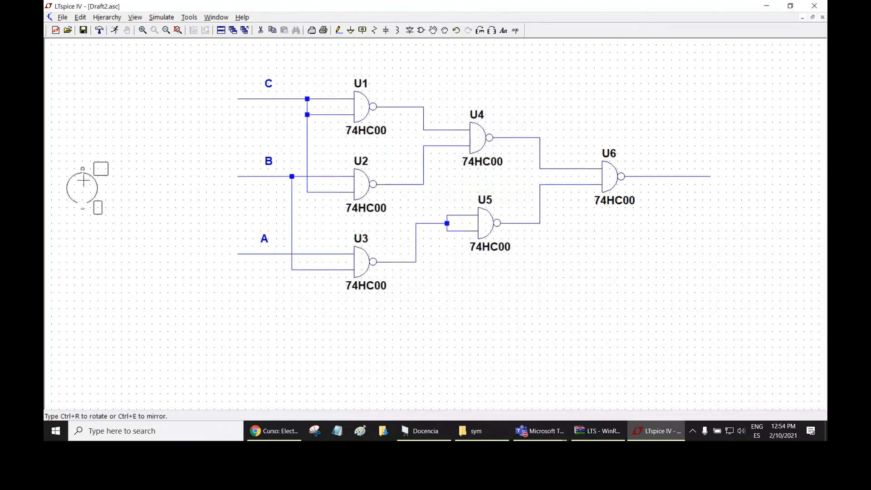
key(Escape)
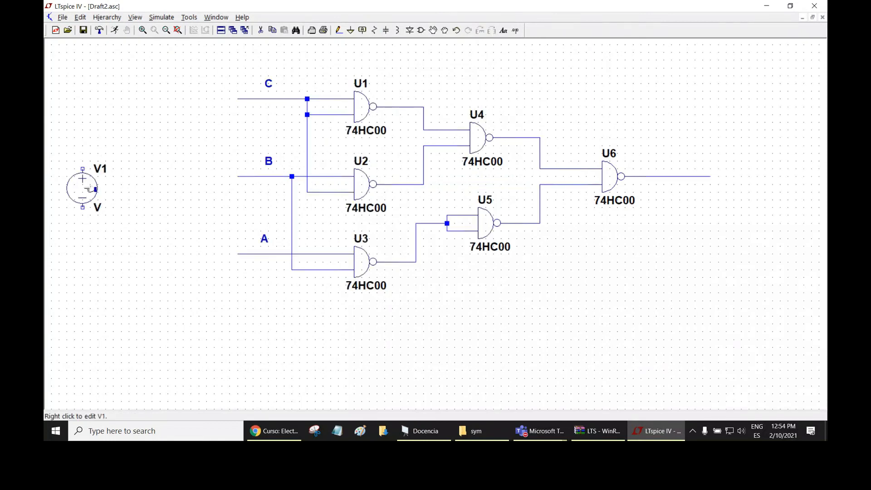
- Set the DC value of voltage source V1 to 5 V
right_click(89, 189)
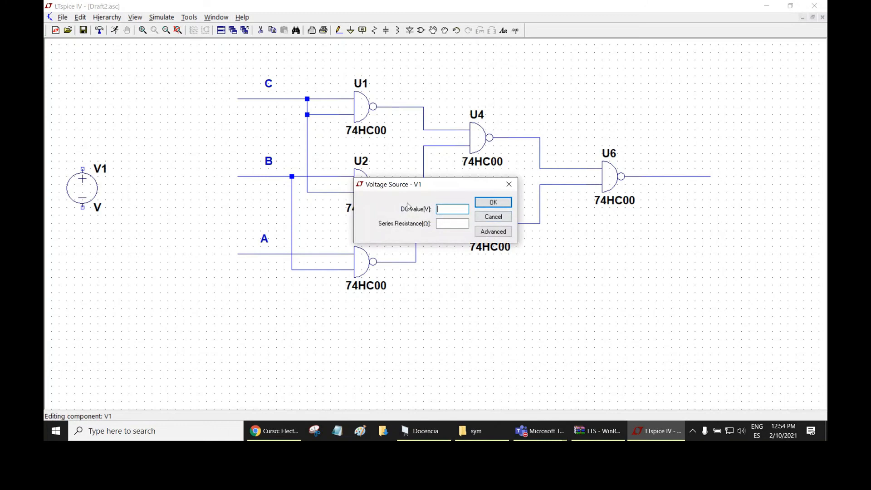
text(5)
key(Return)
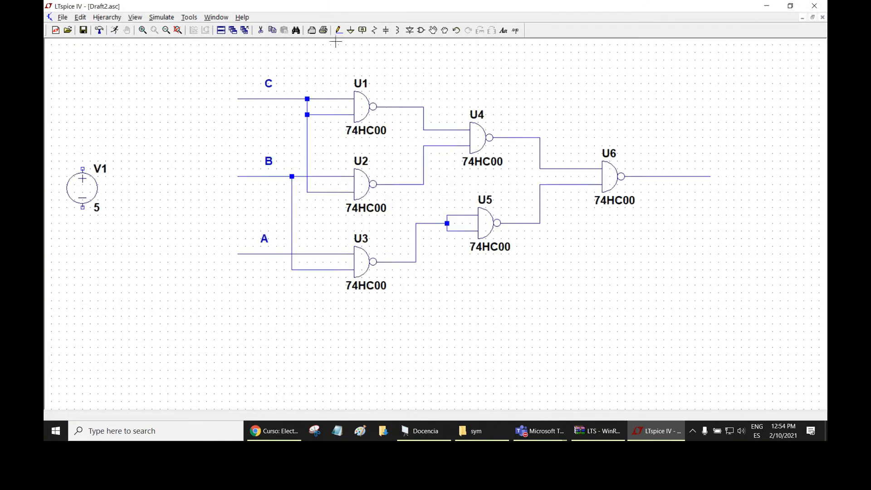
- Place a ground symbol below V1 and wire it to the source's negative terminal
click(350, 30)
click(83, 247)
right_click(82, 233)
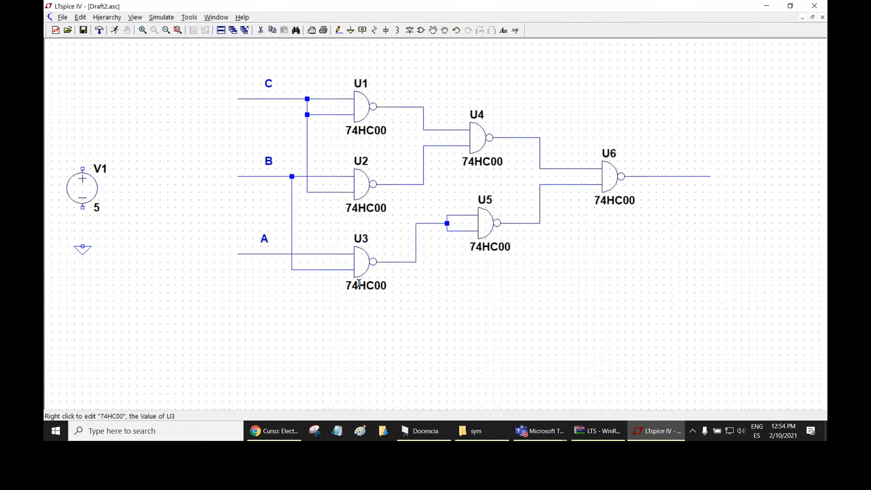
click(339, 30)
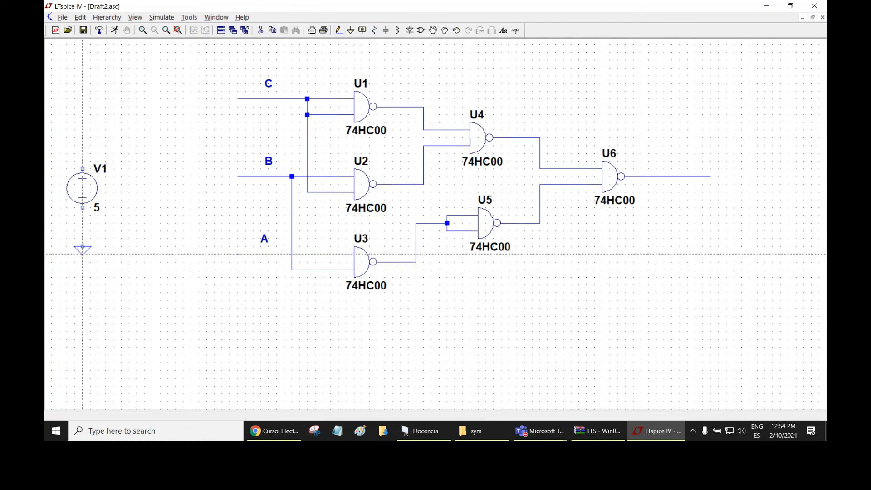
click(83, 246)
click(82, 207)
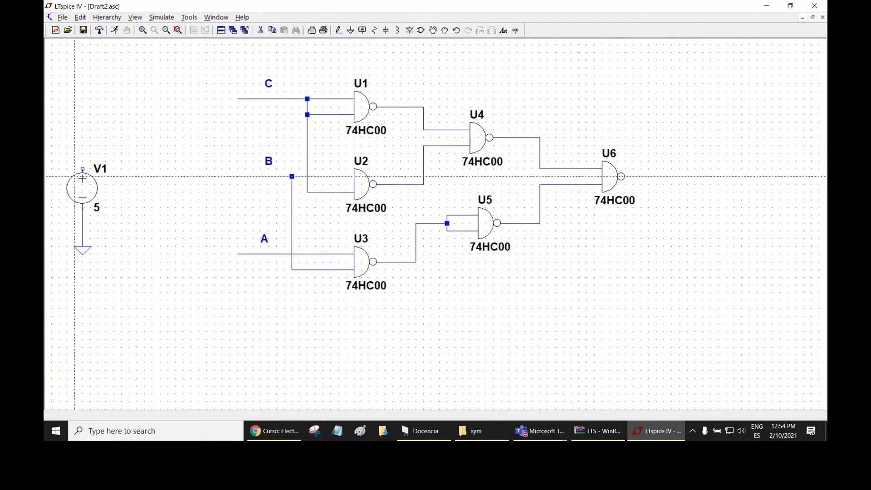
- Draw an open-ended wire from V1's positive terminal and another from the wire between V1 and ground
click(83, 168)
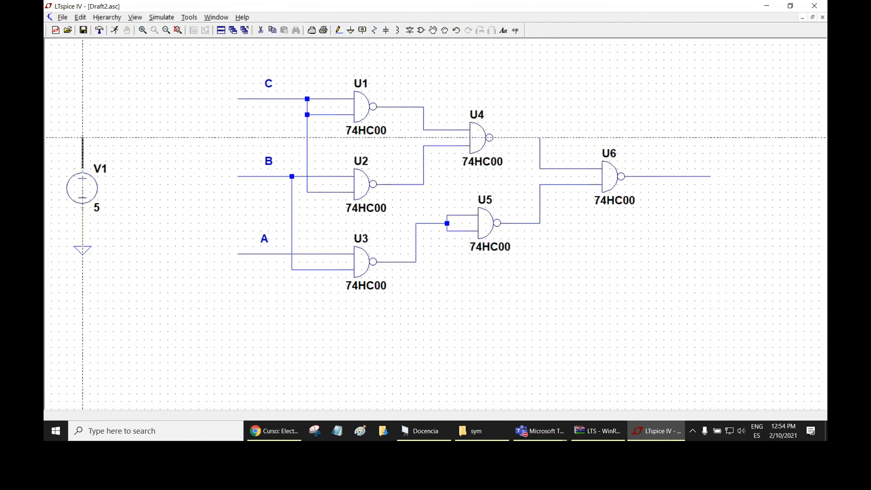
click(119, 137)
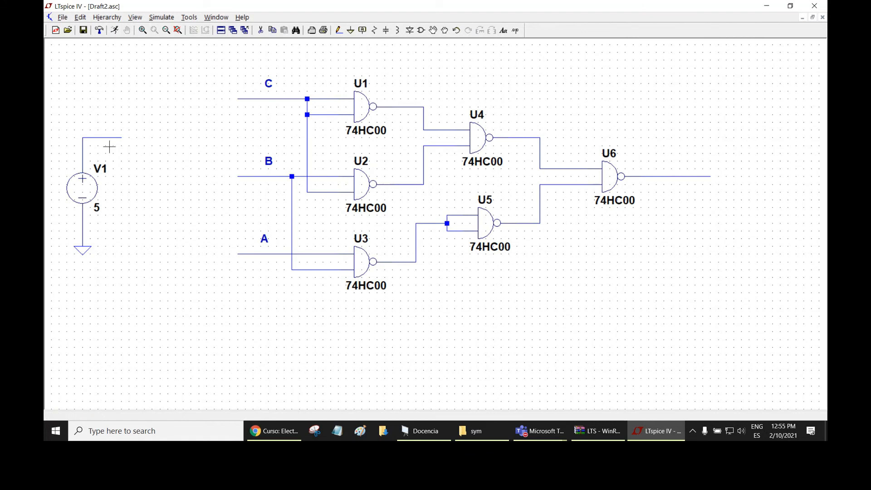
click(338, 30)
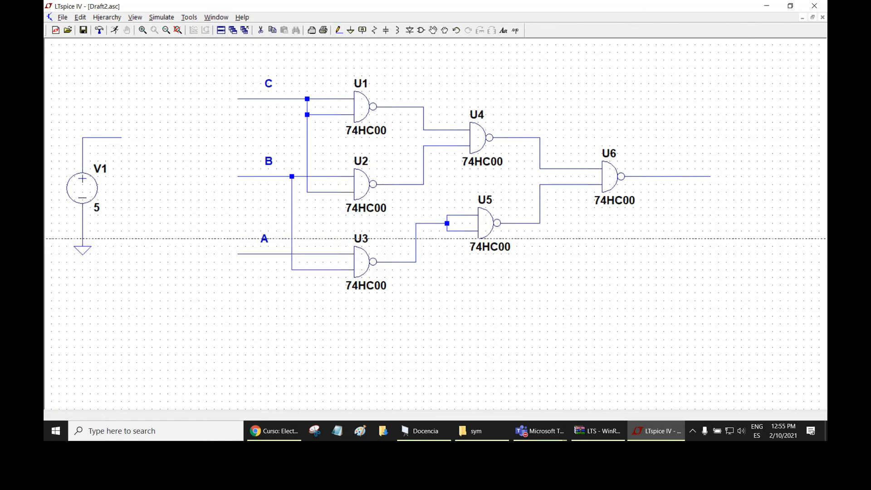
click(83, 231)
click(122, 231)
right_click(121, 231)
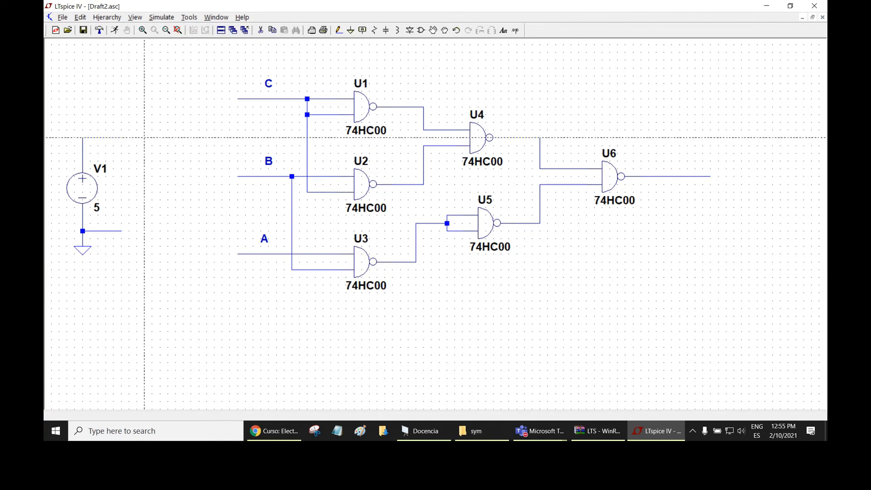
key(Escape)
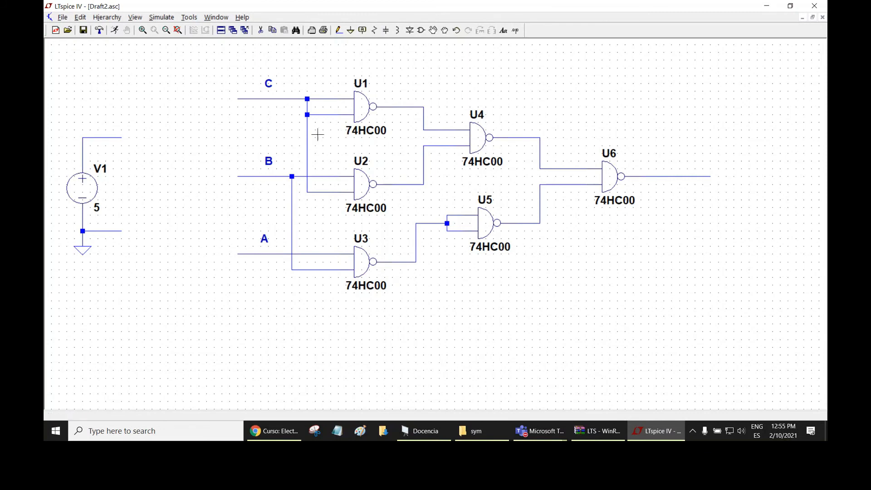
- Name the wire from V1's positive terminal with the net label 1
click(362, 30)
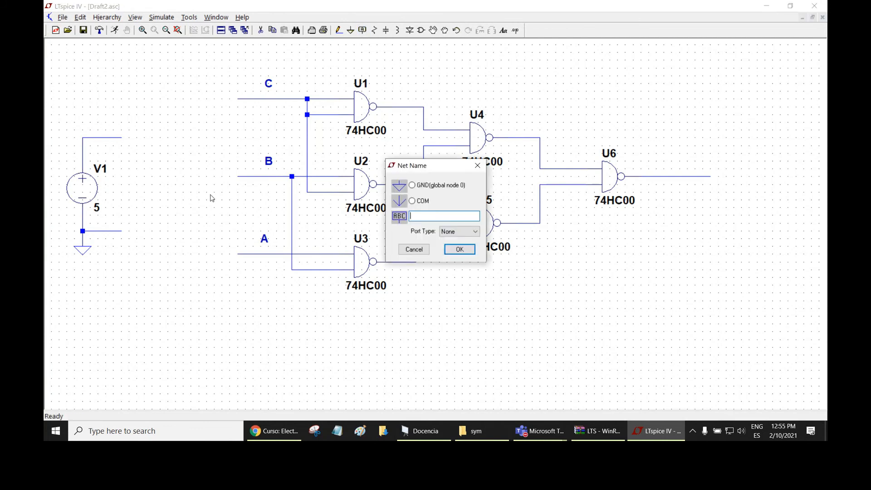
text(1)
key(Return)
click(113, 137)
key(Escape)
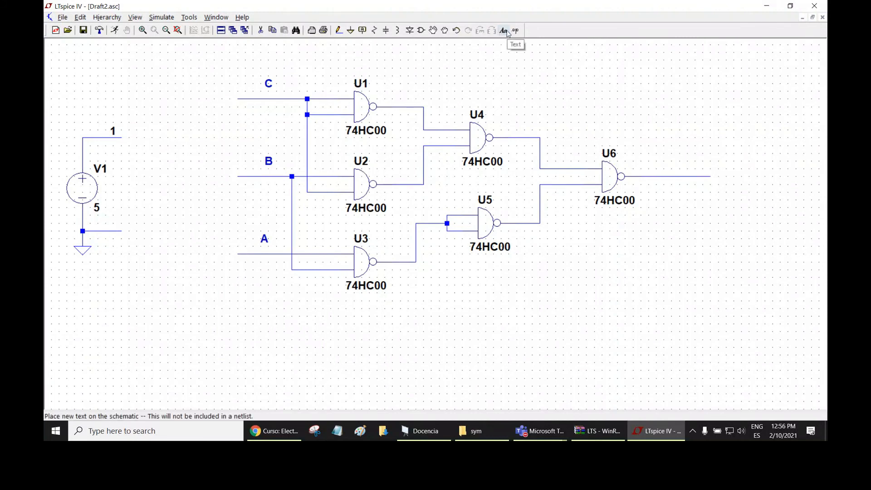
- Attach the net label 1 to the C and B input wires
click(362, 31)
text(C)
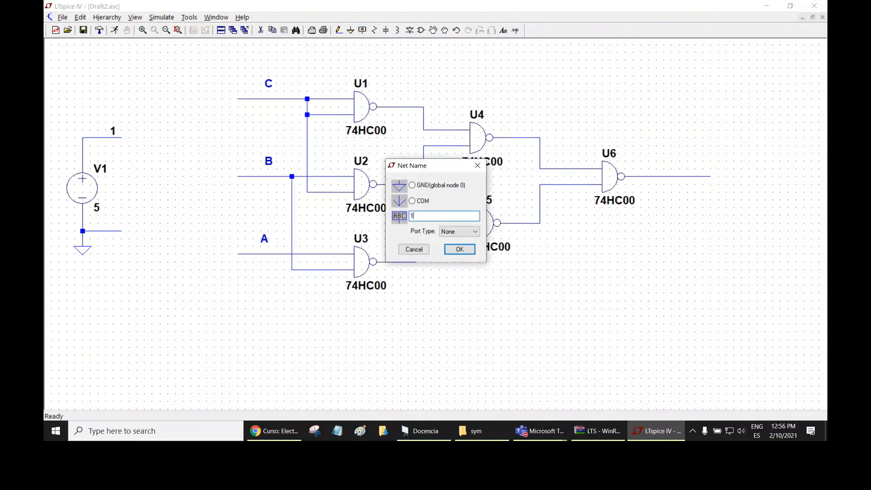
key(Return)
click(245, 98)
click(244, 175)
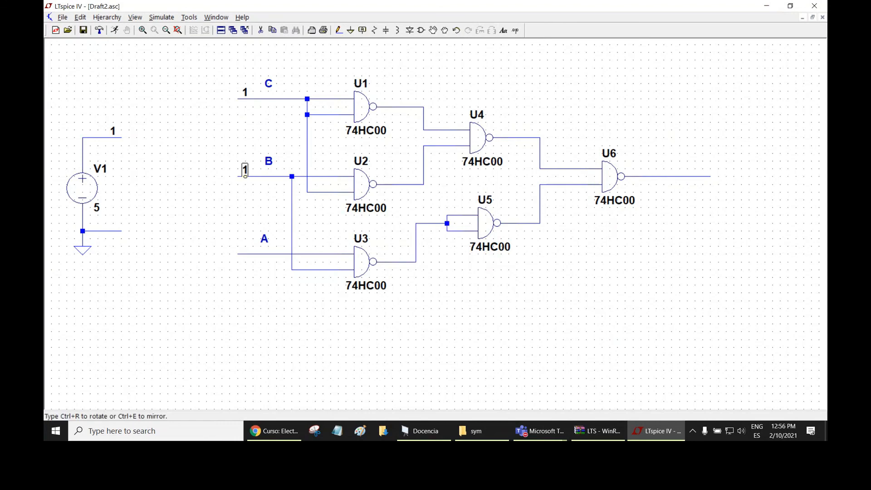
- Attach the net label 1 to the A input wire and finish placing labels
click(244, 253)
key(Escape)
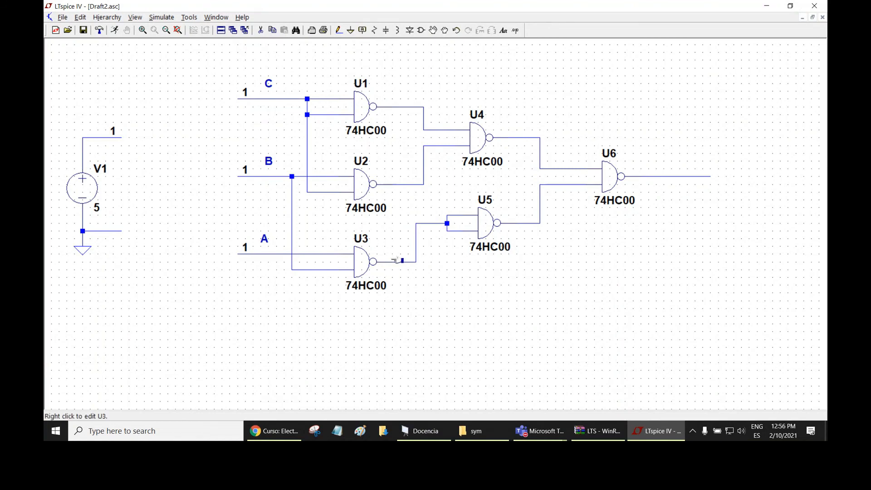
- Define a DC operating point simulation and place its .op directive above the NAND circuit
click(163, 18)
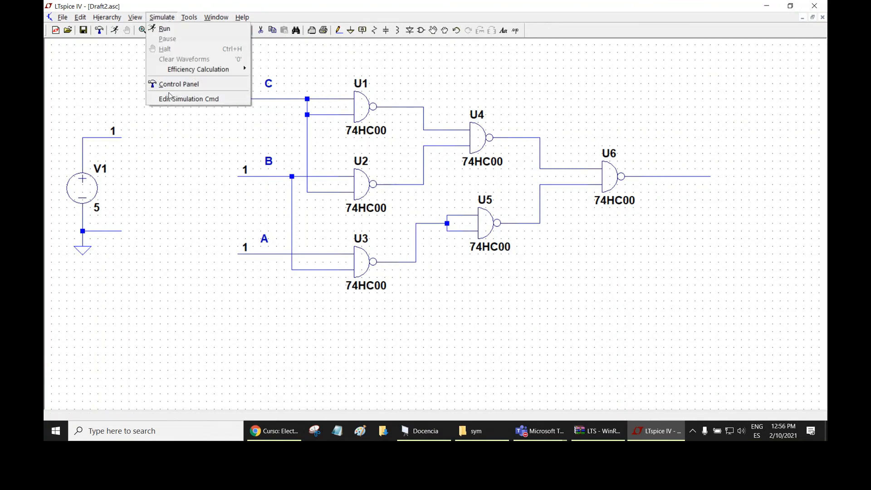
click(182, 99)
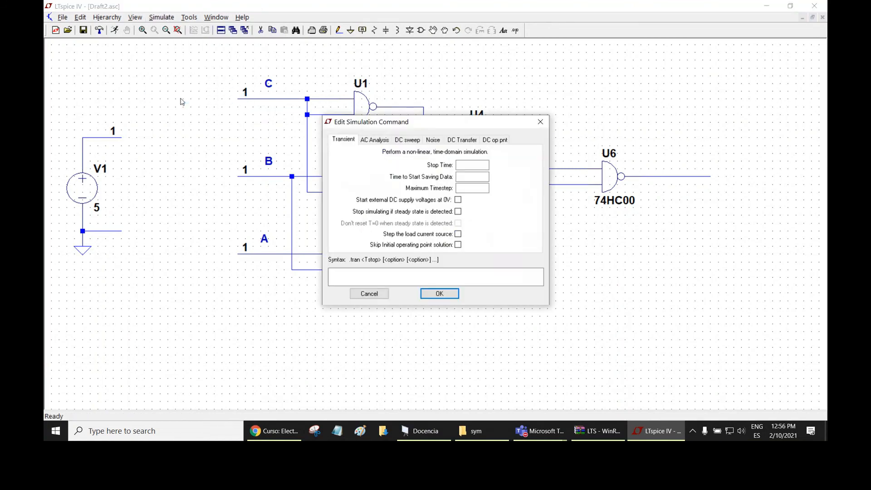
click(496, 140)
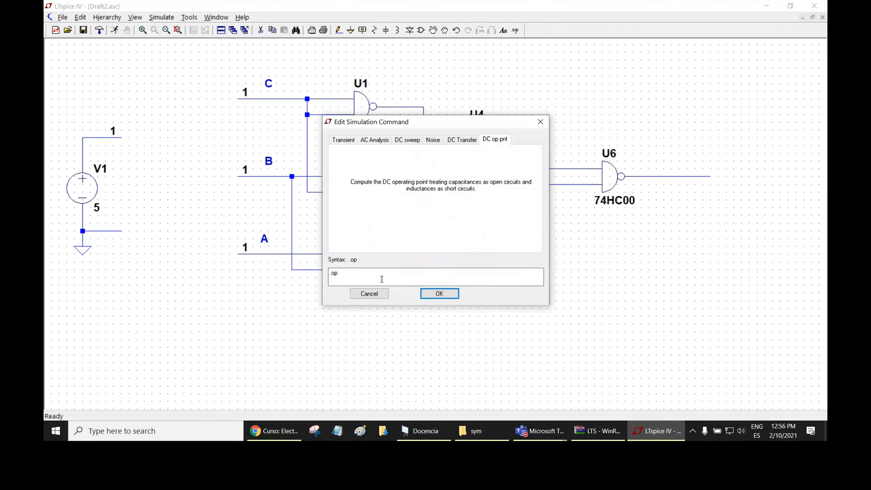
click(433, 293)
click(412, 51)
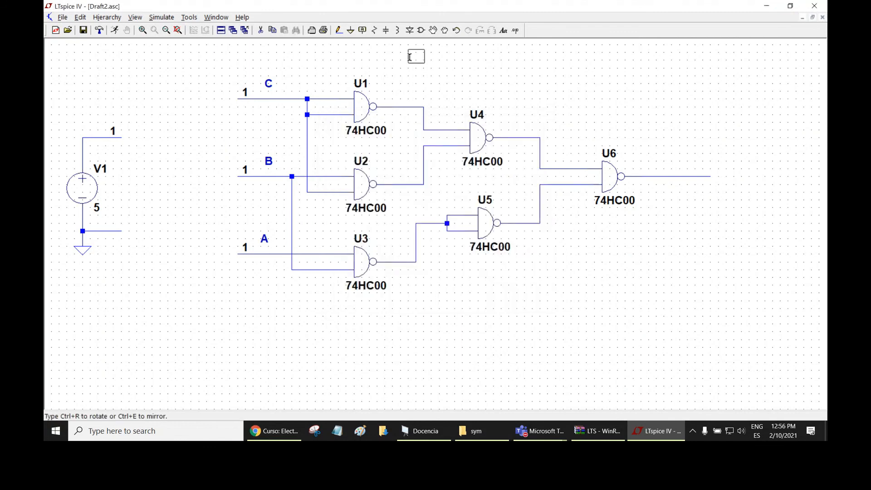
- Try to run the simulation, then switch to Chrome and read the library inclusion instructions in Bibliotecas.txt
click(115, 33)
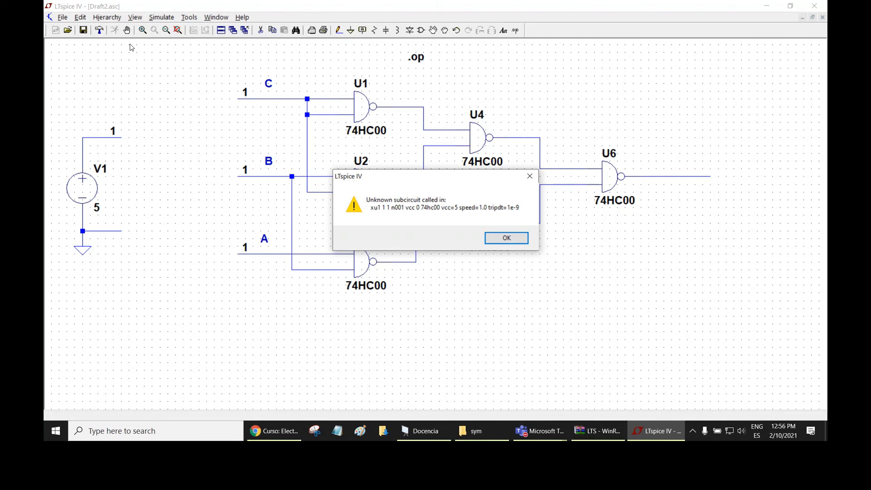
click(274, 431)
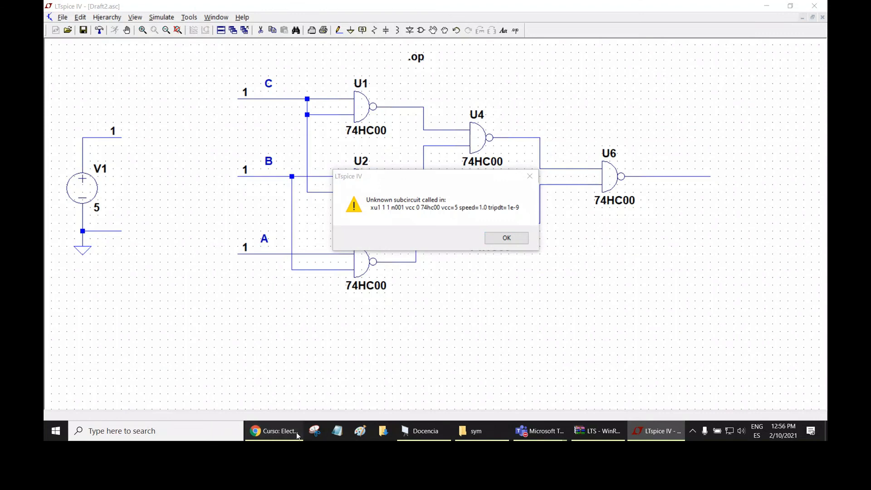
click(625, 7)
click(496, 4)
click(401, 2)
click(183, 187)
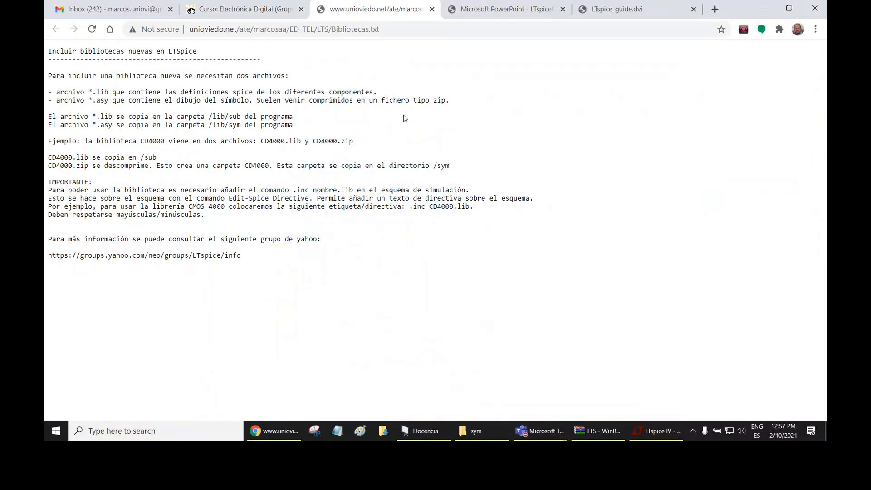
- Return to LTspice, dismiss the message and place the SPICE directive .inc 74HC.lib above gate U6
click(659, 431)
click(505, 238)
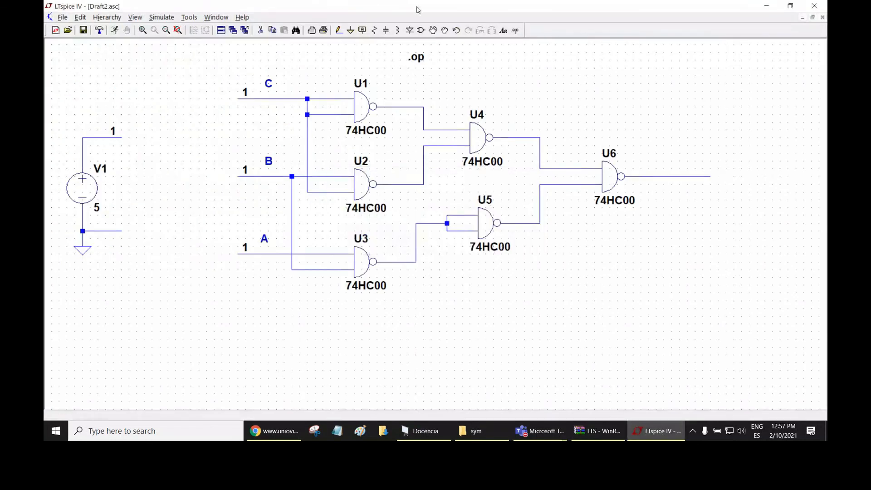
click(515, 30)
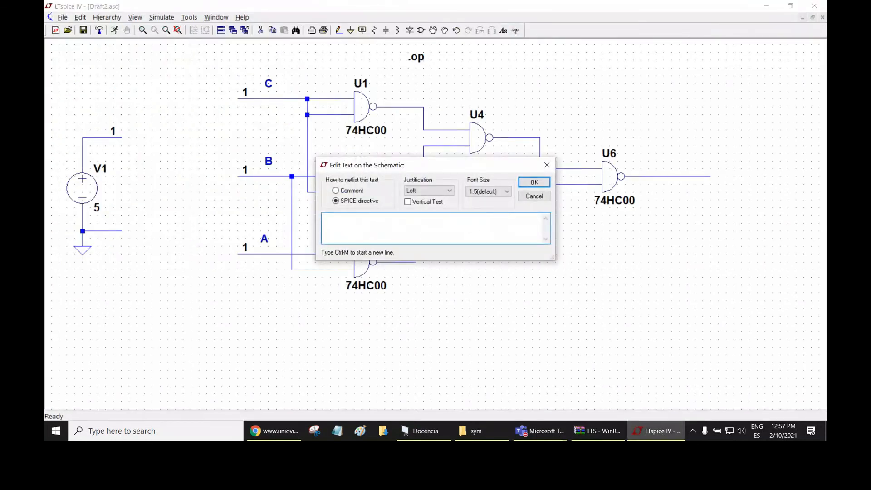
text(.inc 74HC.lib)
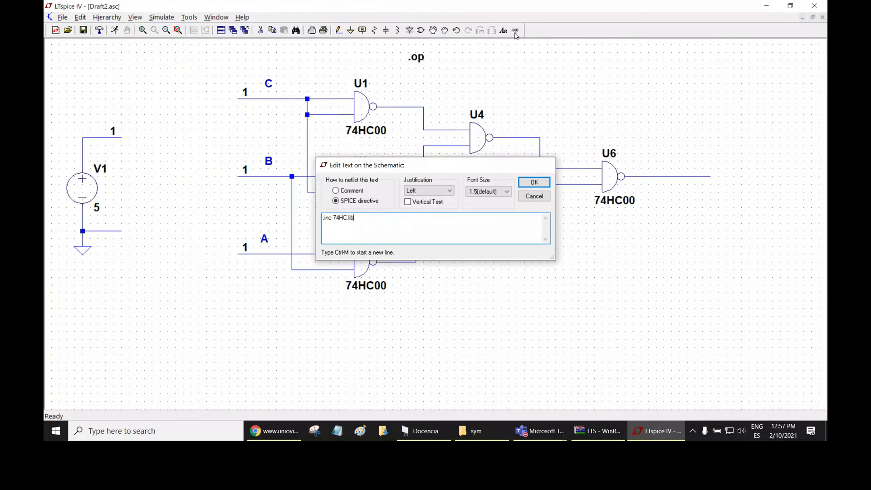
key(Return)
click(538, 92)
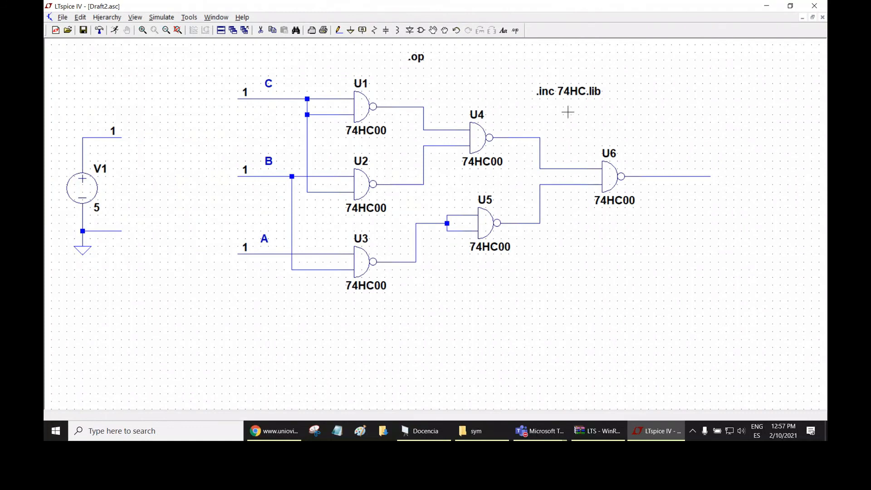
- Run the operating point simulation, review the listed node voltages and currents, and close the results
click(115, 32)
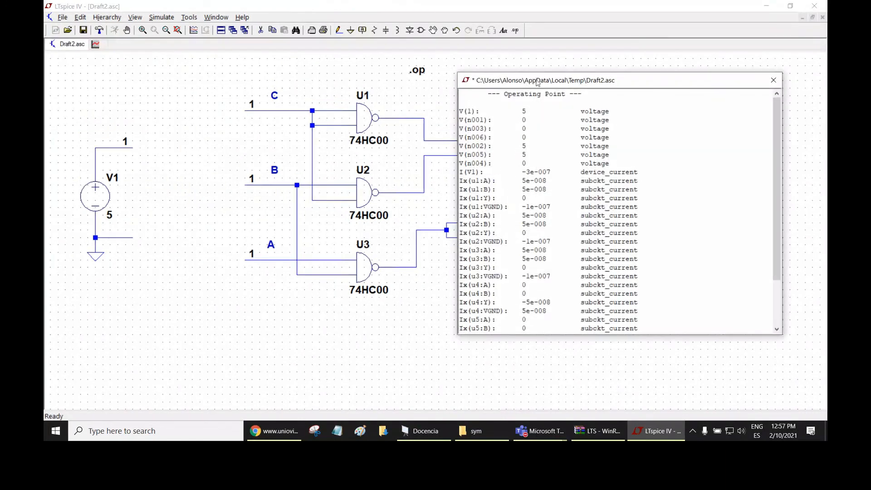
drag(526, 86, 441, 79)
scroll(445, 141, down, 3)
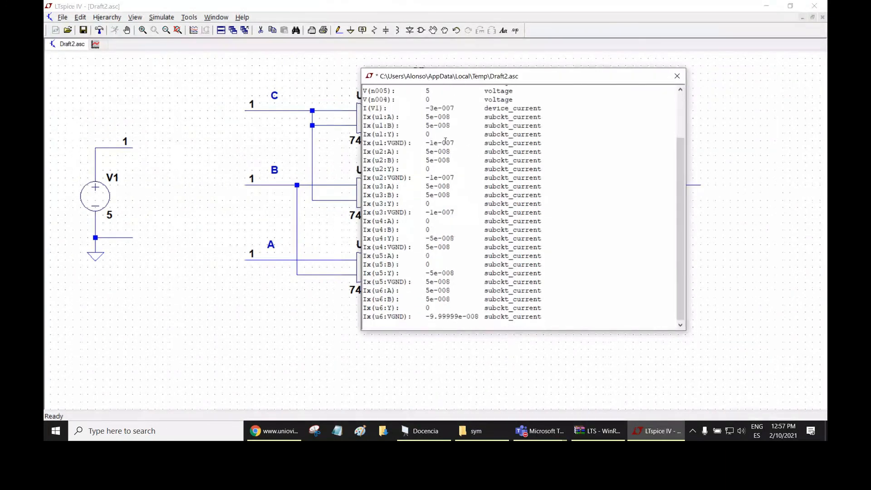
scroll(446, 153, up, 3)
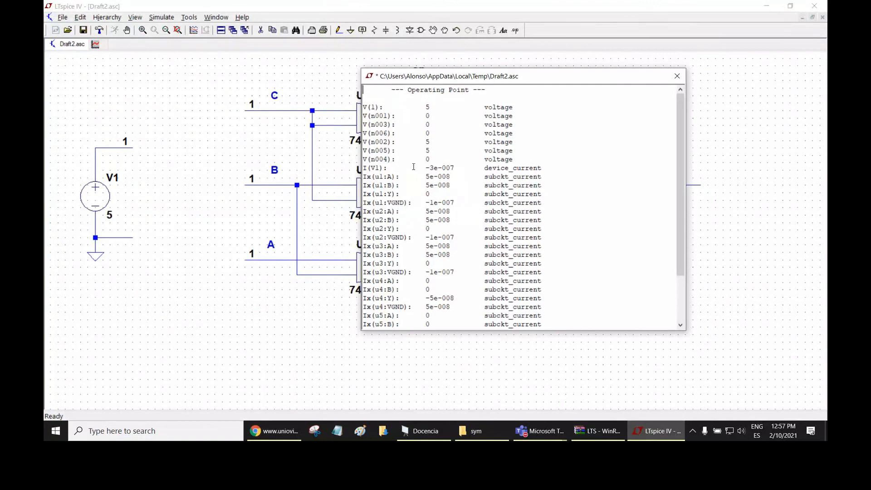
scroll(393, 164, down, 3)
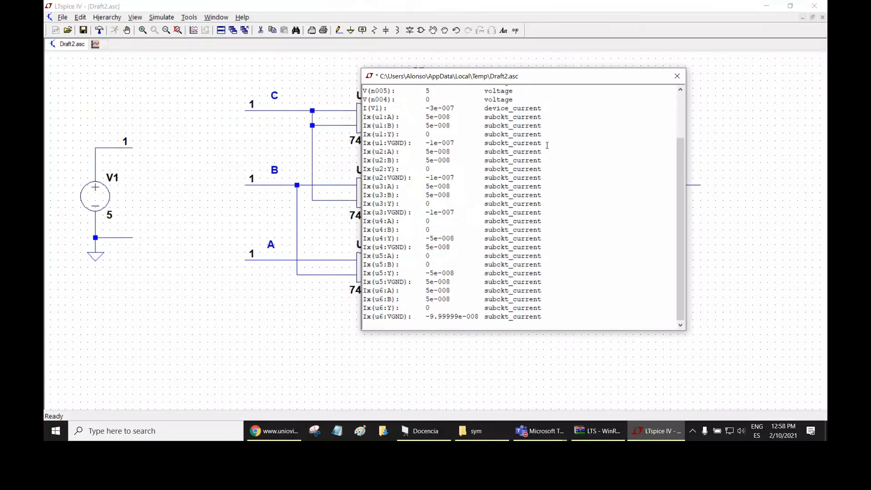
click(677, 76)
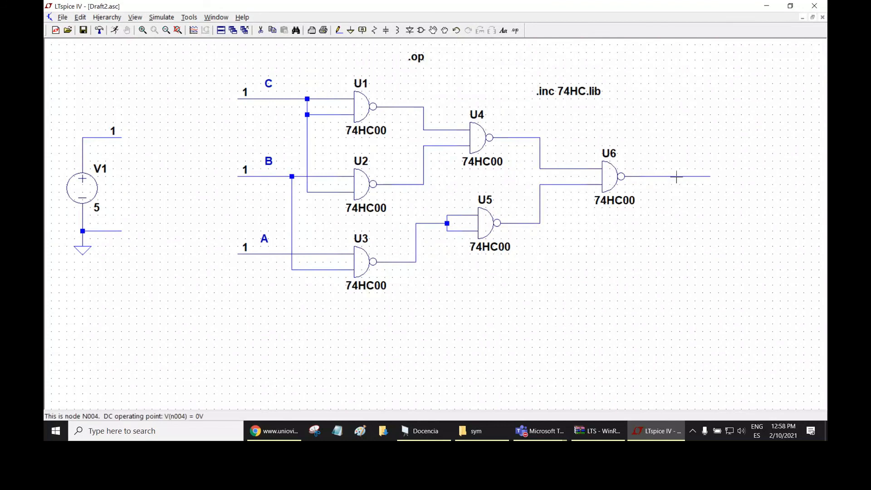
- Show the DC operating voltages on the output wires of U6, U4, U5, U3 and U1
click(676, 176)
click(679, 177)
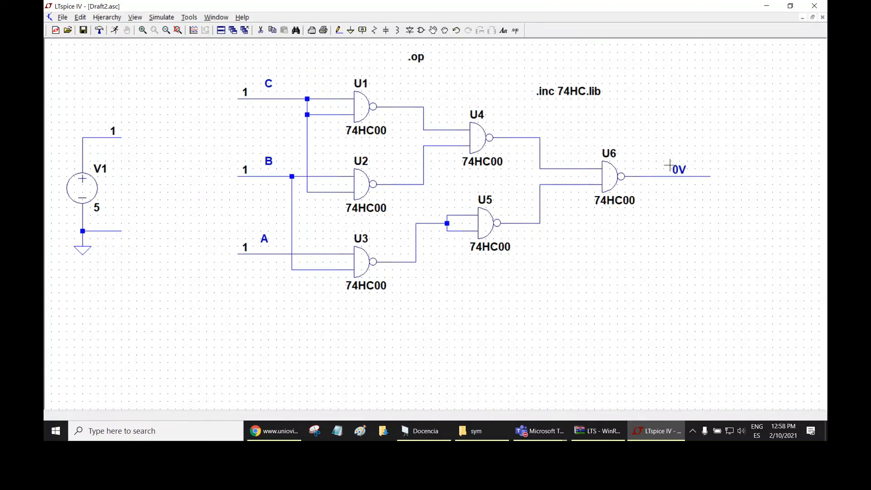
click(524, 137)
click(522, 222)
click(431, 223)
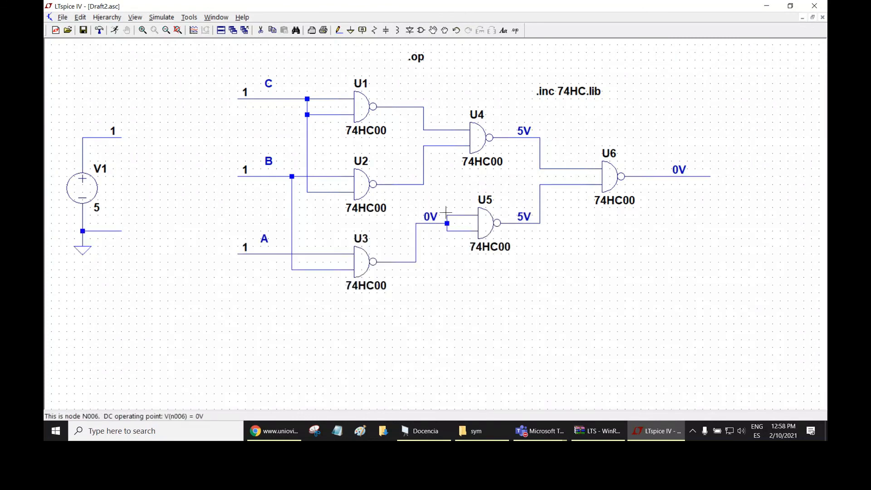
click(435, 130)
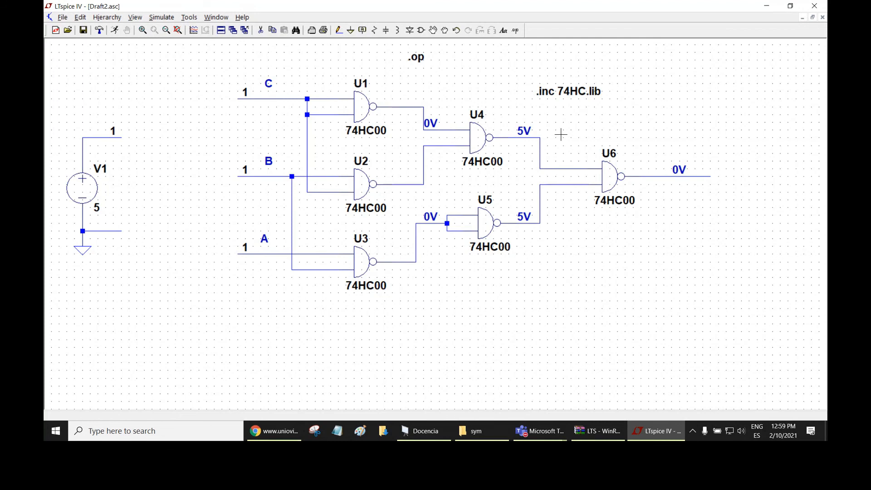
- Change the net labels on the B and A inputs to 0, rerun the operating point simulation and close its results
right_click(246, 171)
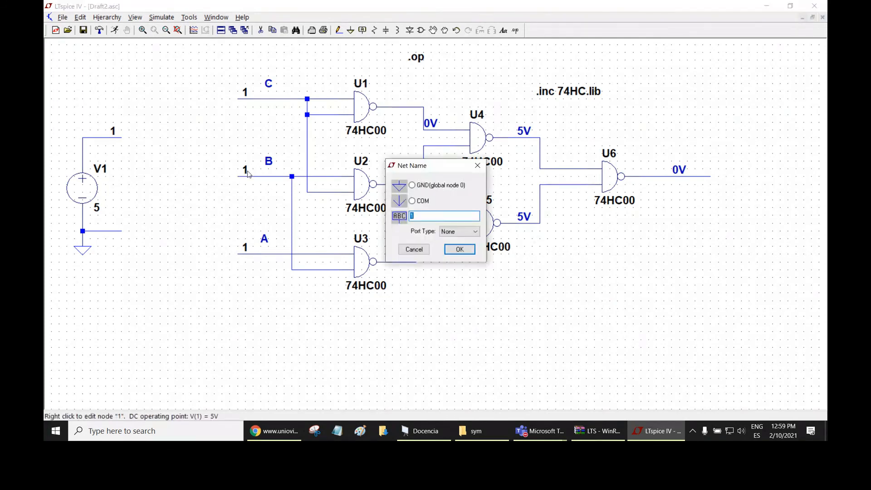
text(0)
key(Return)
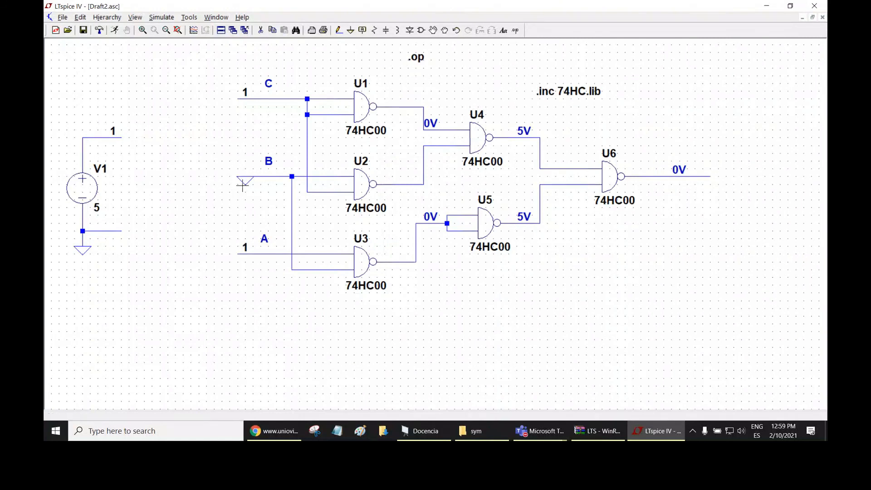
right_click(245, 248)
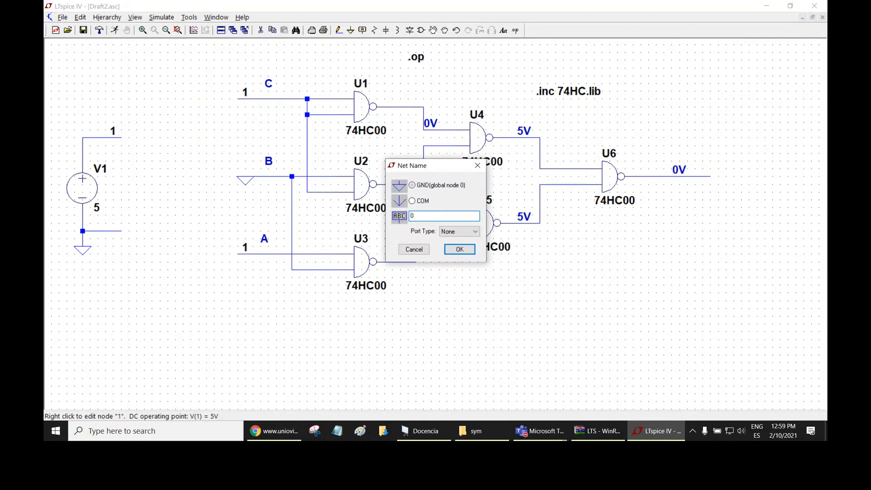
key(Return)
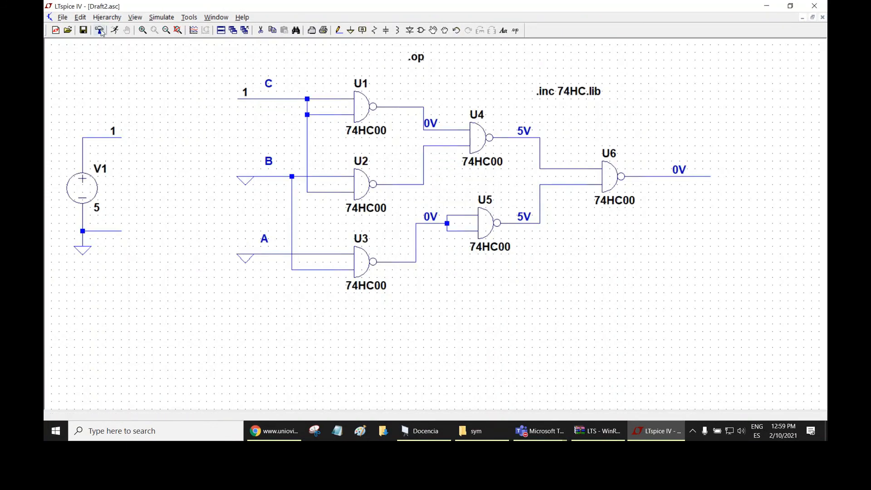
click(116, 30)
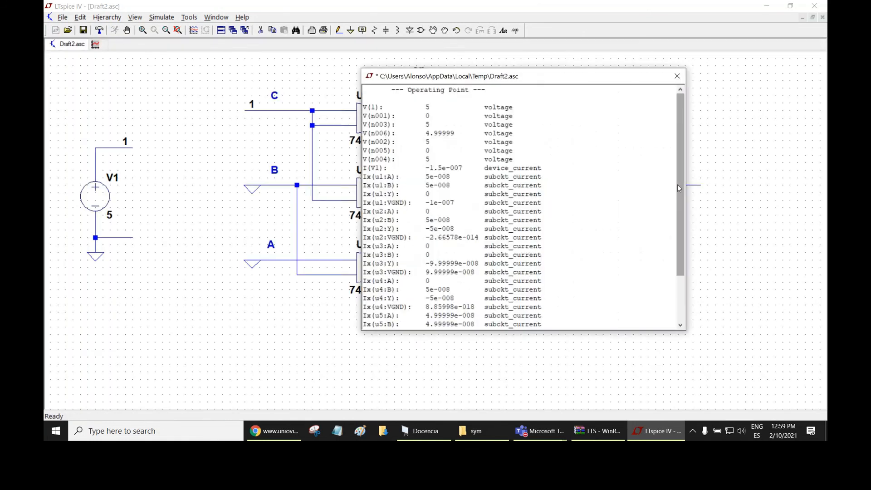
click(676, 78)
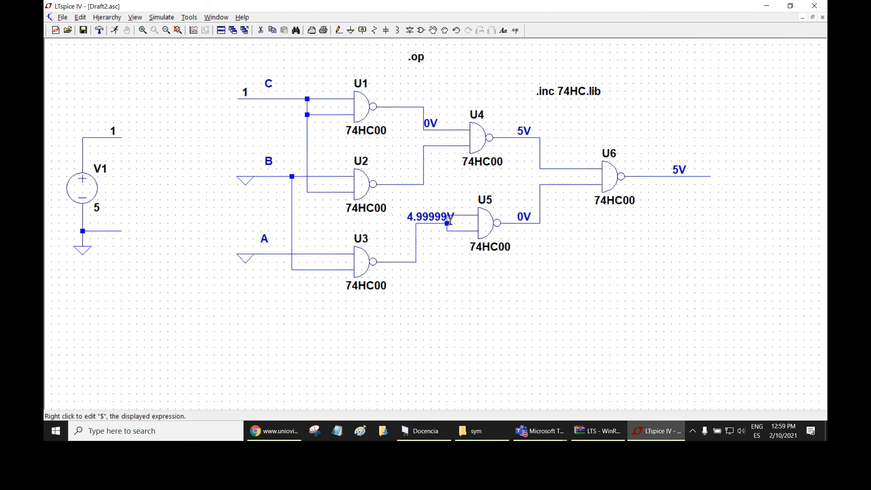
- Browse for an existing schematic in the Educational folder under C:, Program Files (x86), LTC, LTspiceIV, examples
click(67, 31)
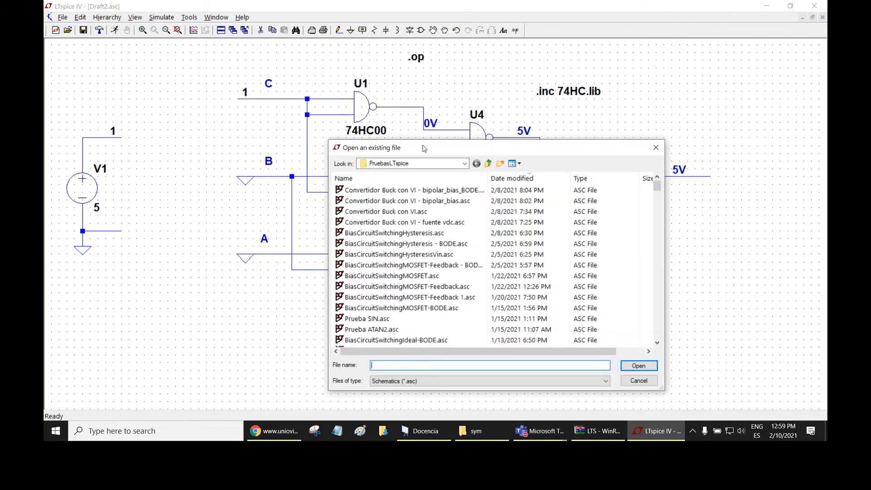
drag(425, 150, 403, 121)
click(401, 135)
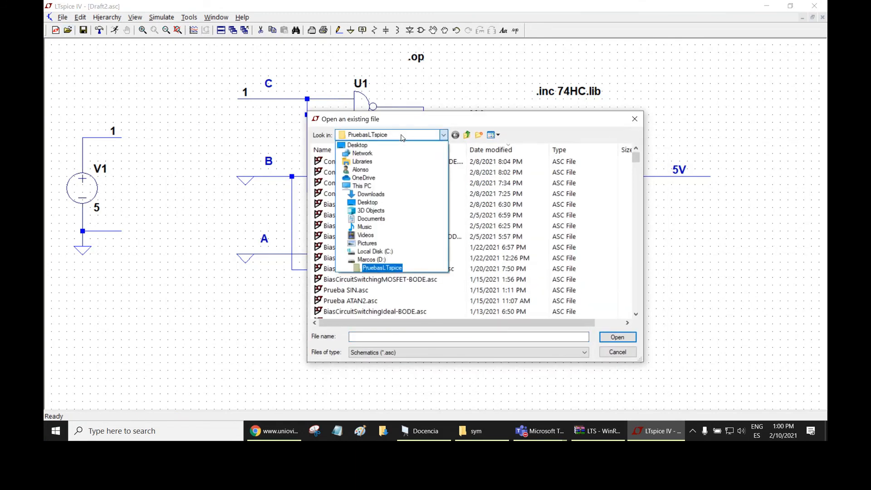
click(399, 252)
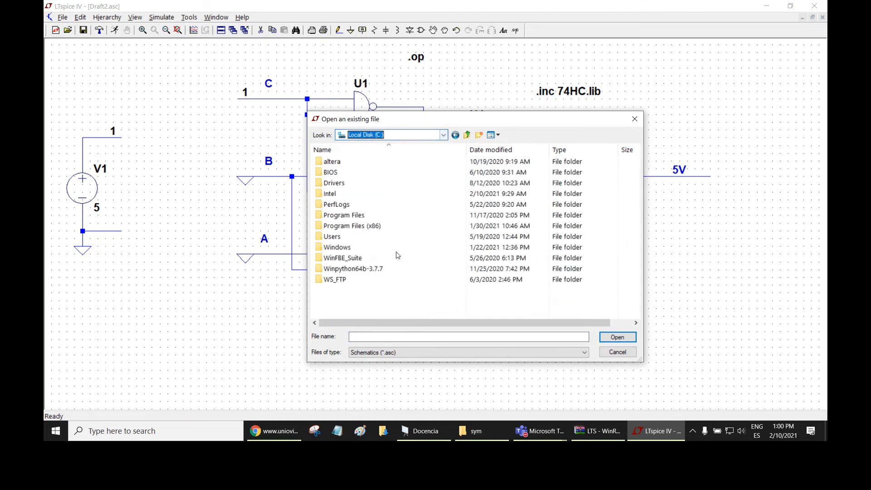
click(356, 228)
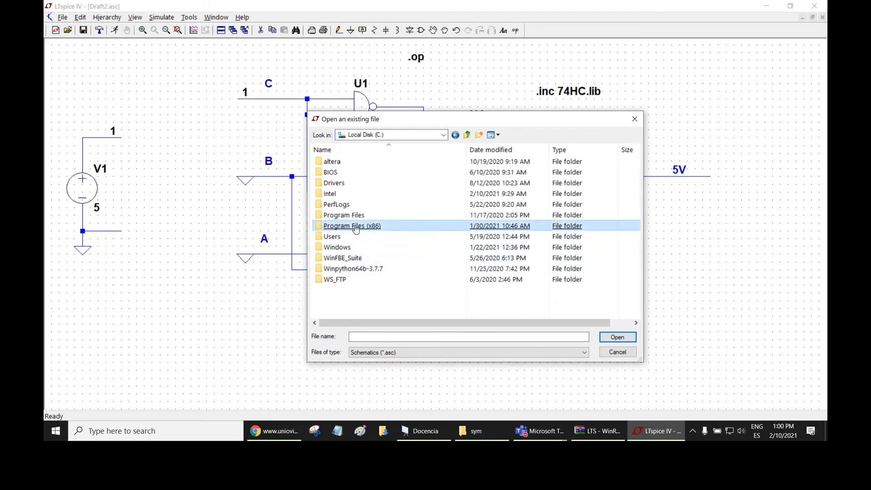
double_click(356, 229)
scroll(358, 229, down, 3)
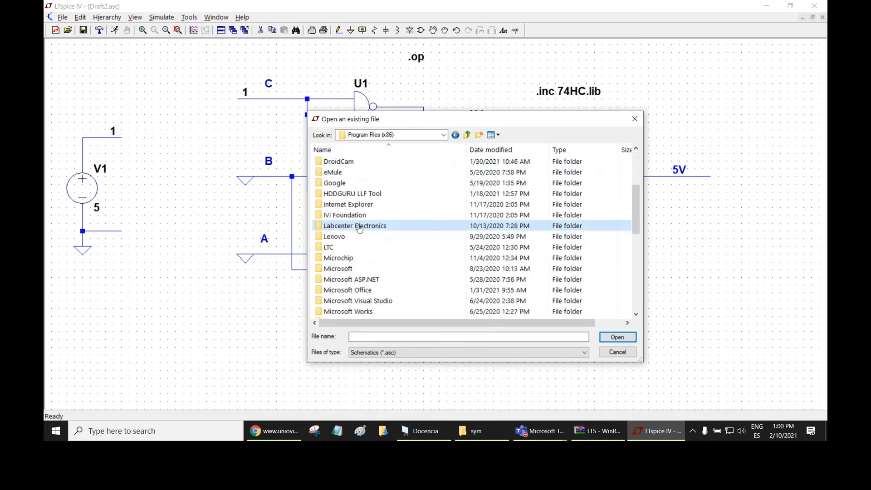
double_click(329, 249)
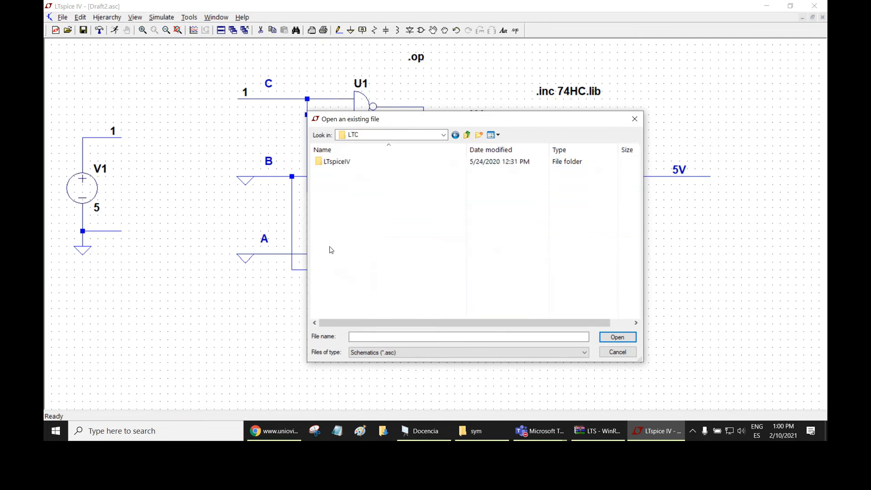
double_click(338, 163)
double_click(340, 164)
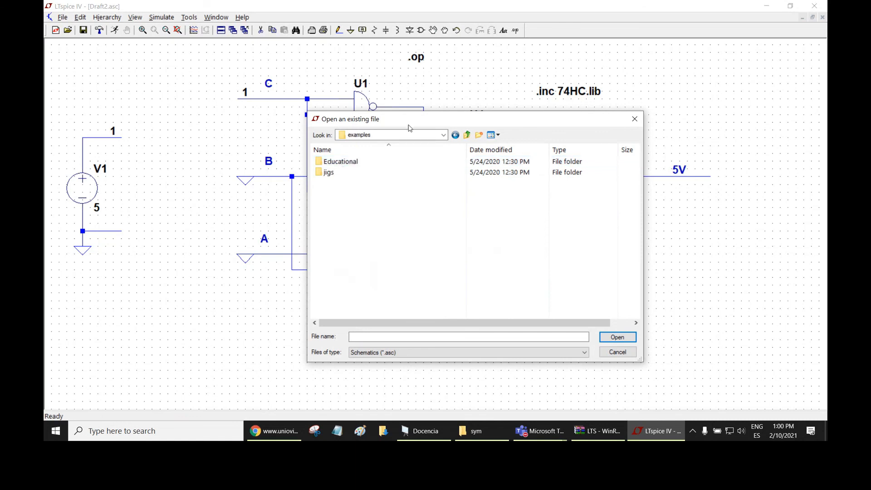
click(347, 164)
double_click(348, 166)
- Enlarge the file dialog and open the LM741.asc example schematic from the Educational folder
drag(421, 124, 371, 84)
drag(592, 321, 680, 386)
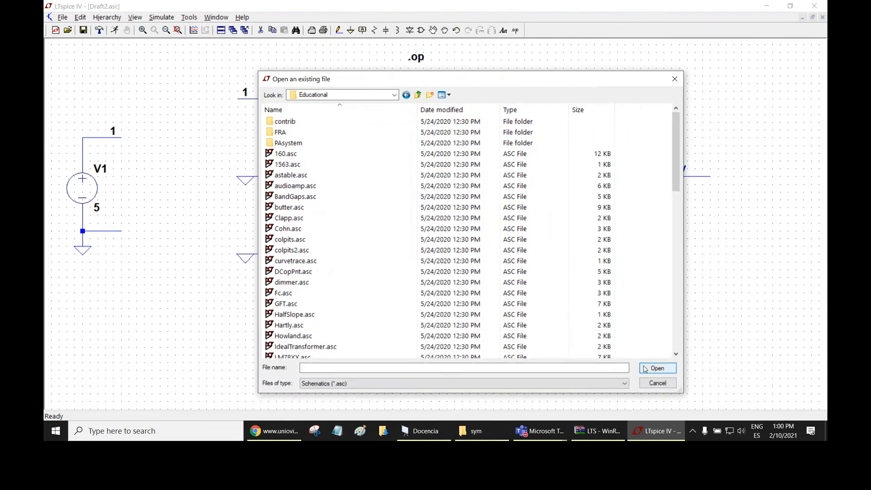
scroll(341, 229, down, 2)
click(338, 231)
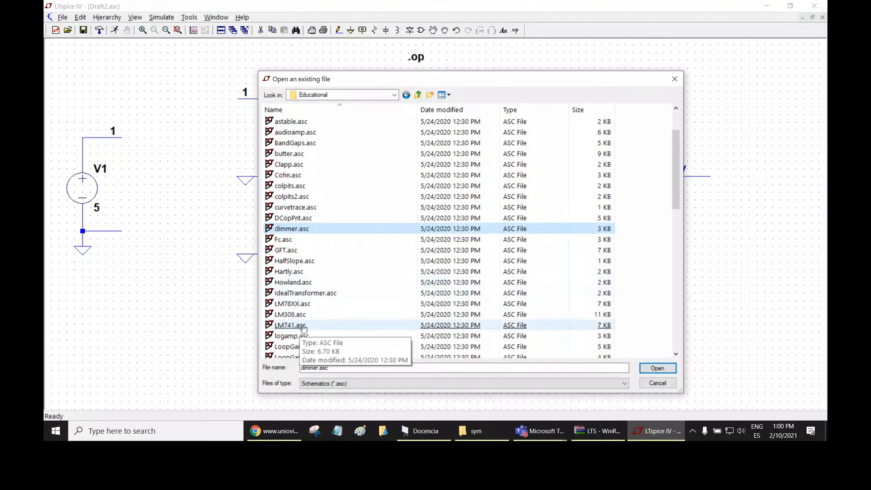
scroll(303, 328, down, 2)
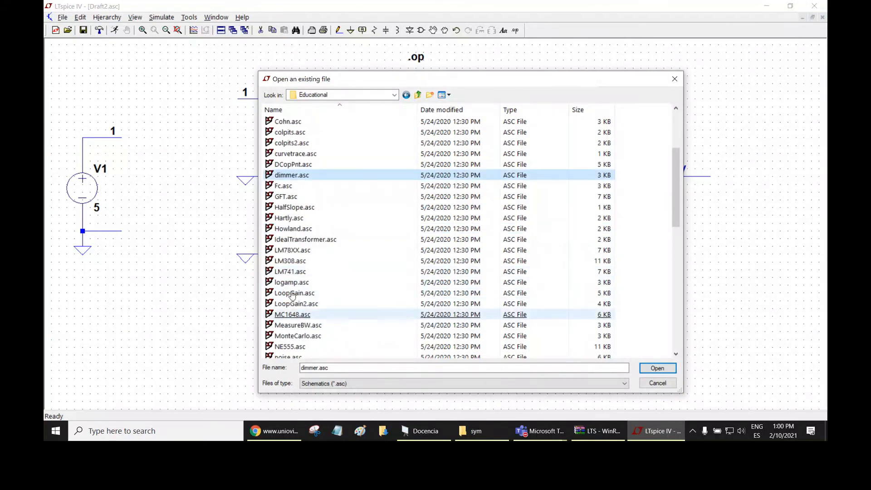
click(289, 272)
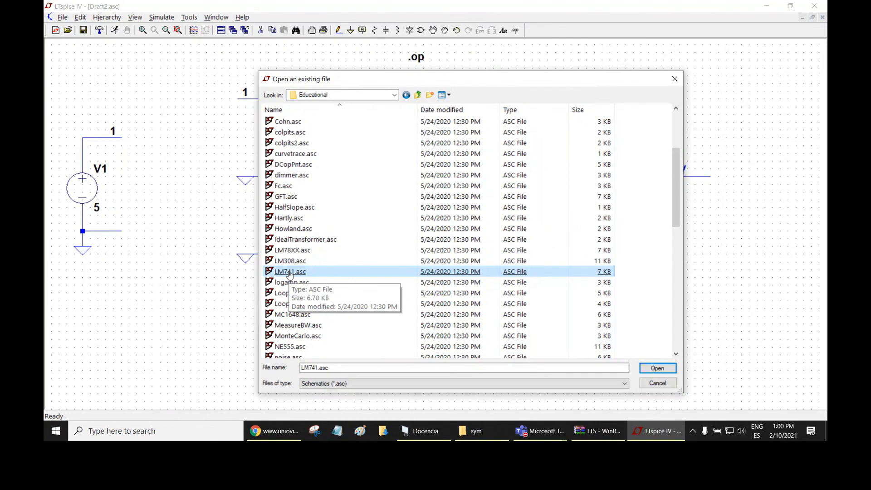
double_click(289, 272)
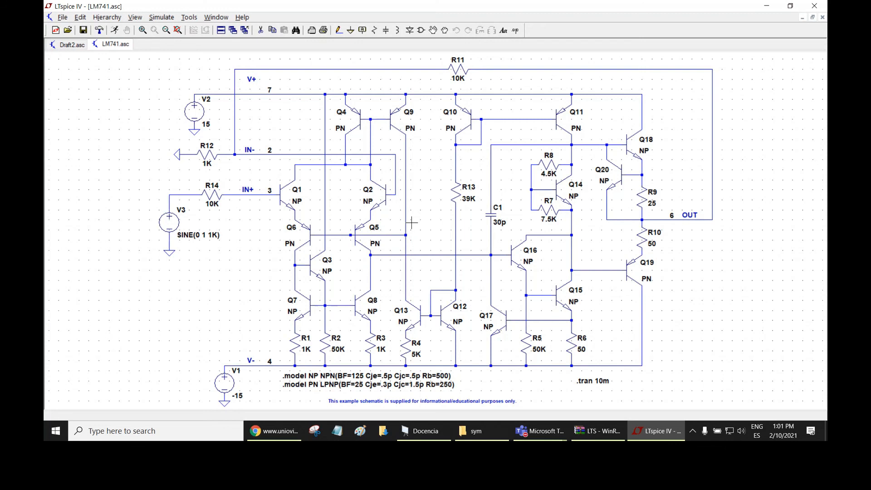
- Run the LM741 transient simulation and plot the voltages at the V3 input source and the OUT node
click(115, 31)
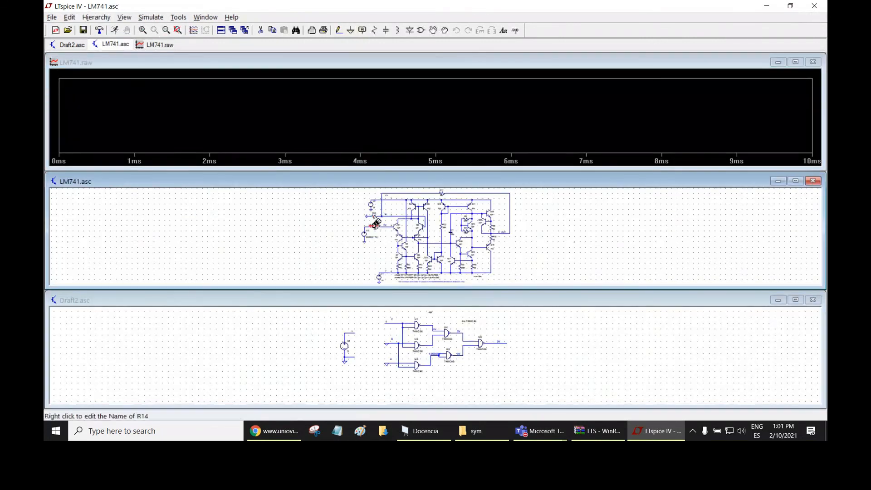
click(367, 226)
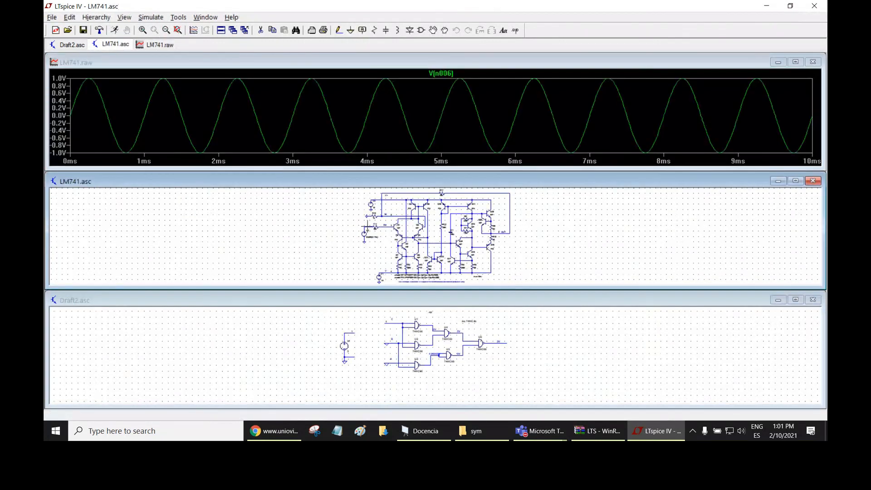
click(511, 232)
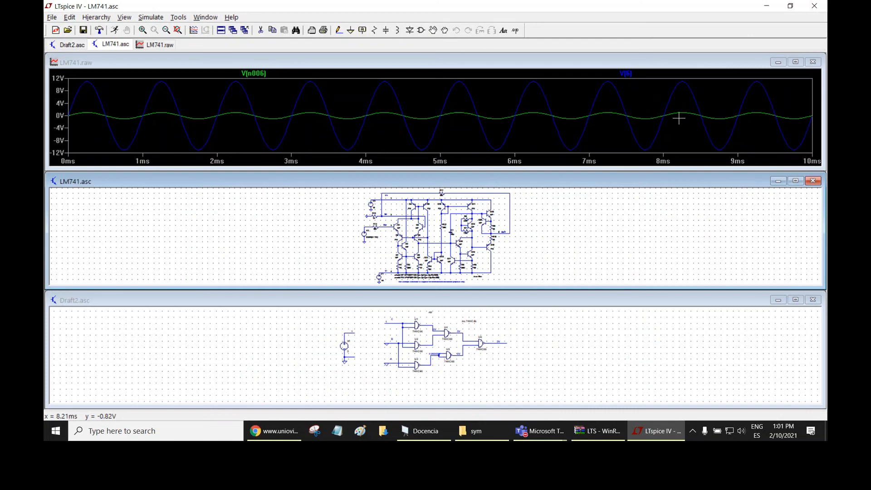
- Open the colpits.asc example schematic from the Educational folder and maximize its window
click(66, 33)
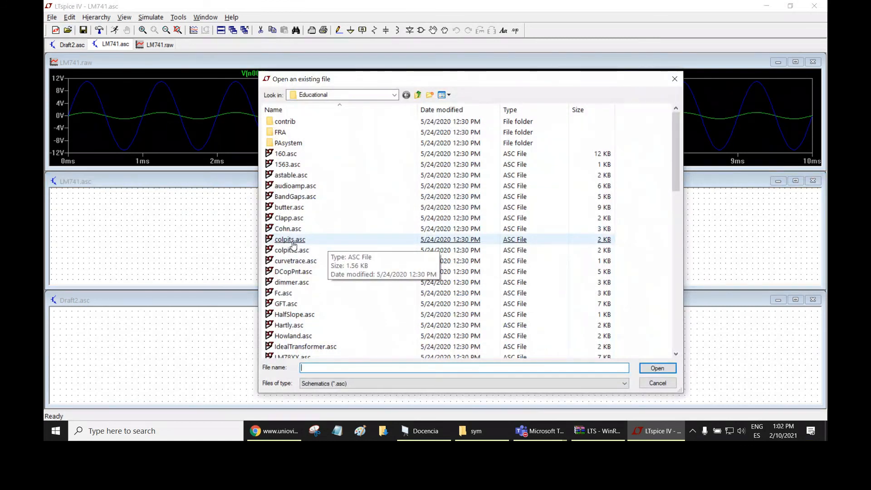
click(300, 244)
double_click(293, 243)
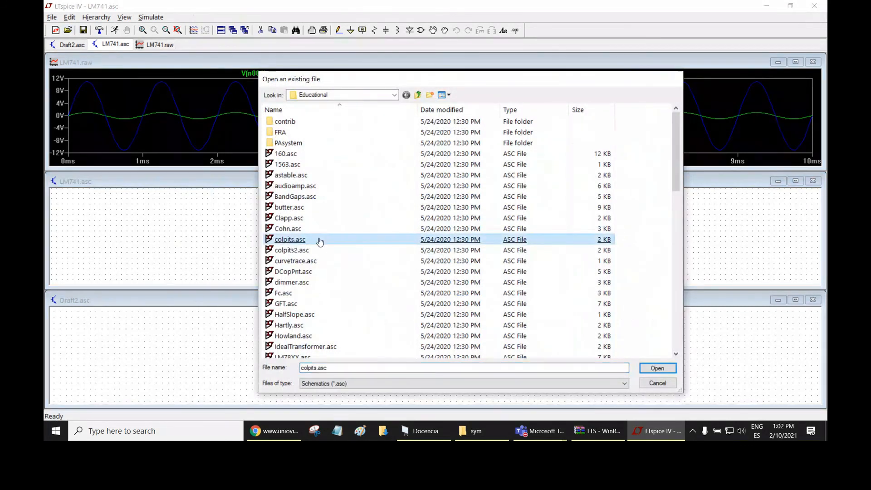
double_click(418, 74)
scroll(470, 173, up, 3)
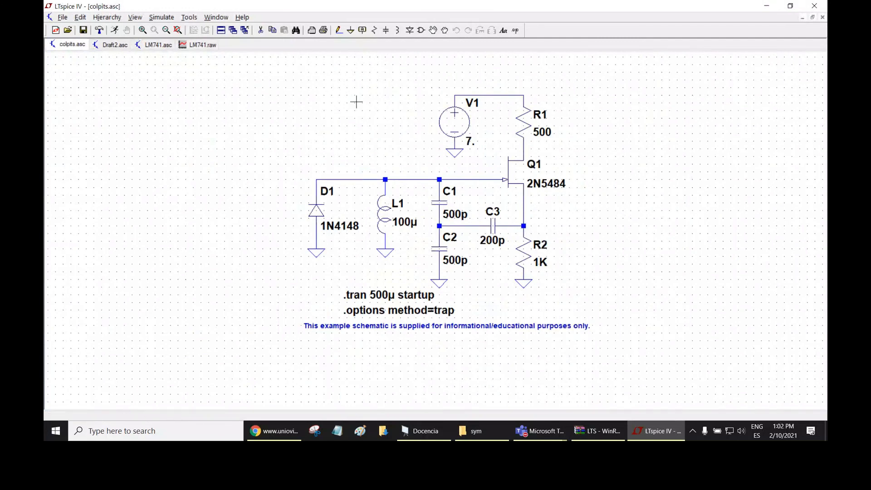
- Simulate the colpits circuit with the voltage at the Q1, C3 and R2 junction plotted, and zoom the trace to about 317–326 µs
click(114, 30)
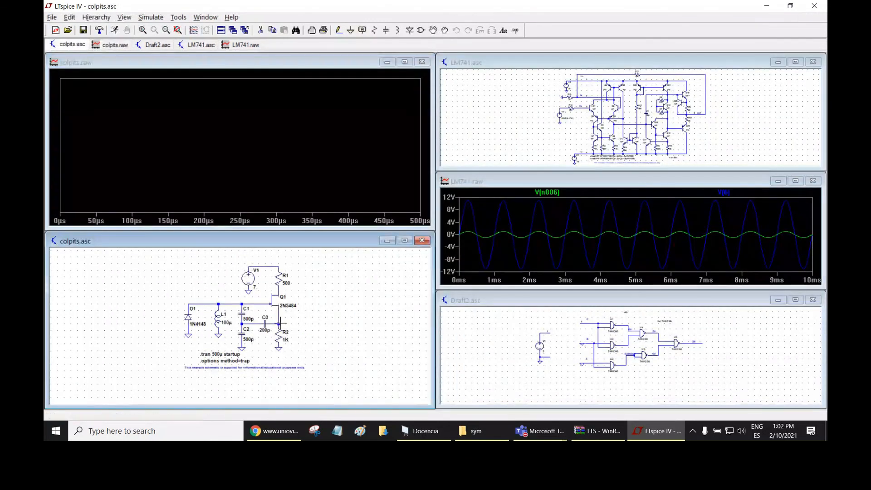
click(279, 322)
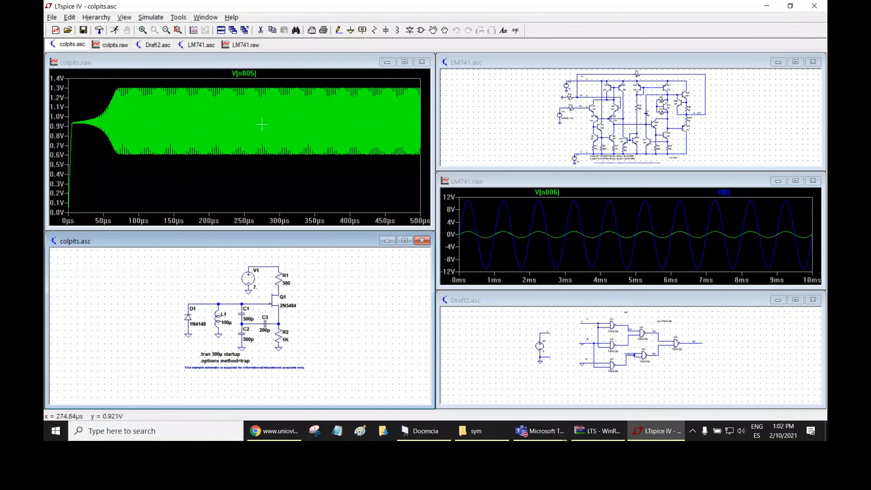
click(293, 84)
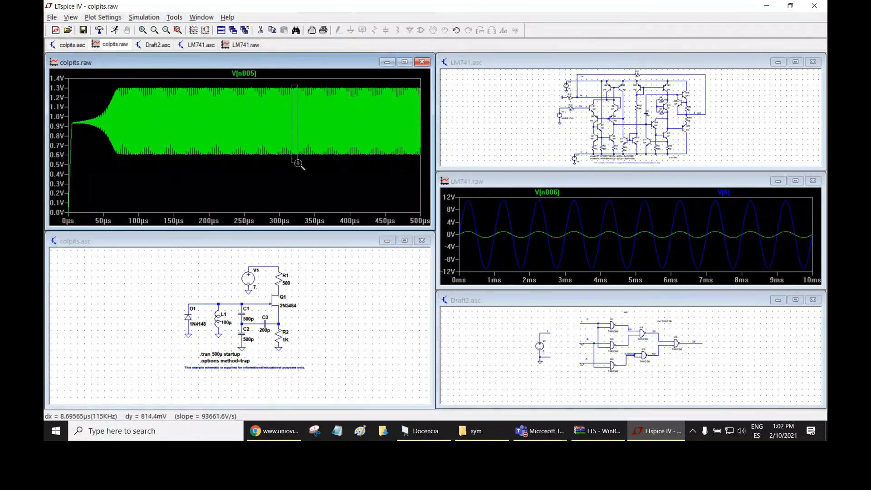
drag(292, 83, 299, 165)
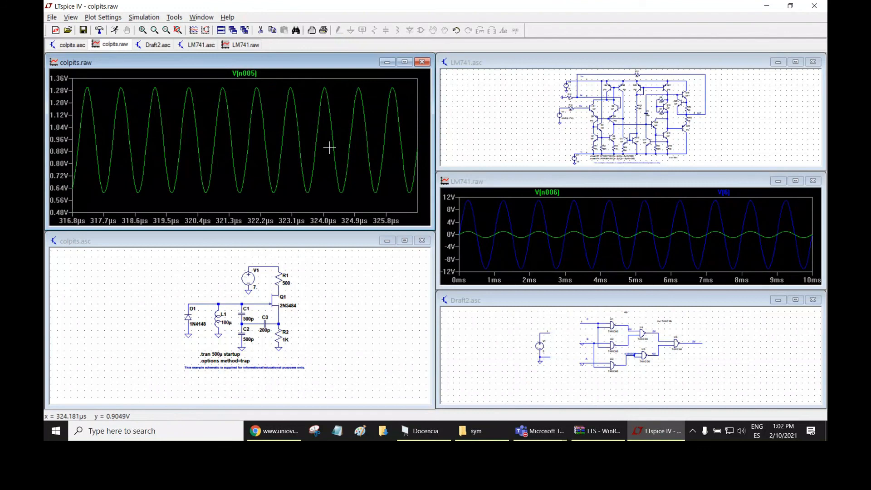